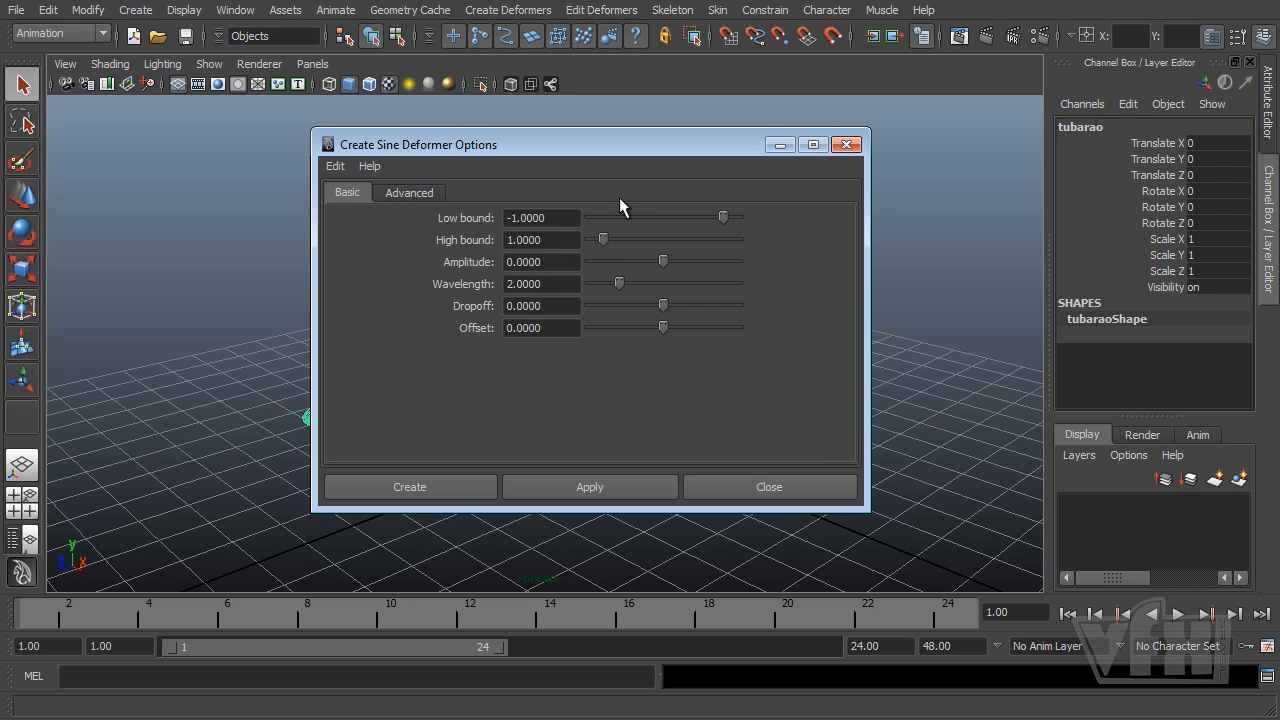
Step: Reset the sine deformer options to their defaults and create the deformer on the selected shark
click(335, 167)
click(355, 205)
click(431, 486)
mouse_move(680, 449)
alt+right_down()
mouse_move(586, 391)
mouse_move(677, 437)
alt+right_up()
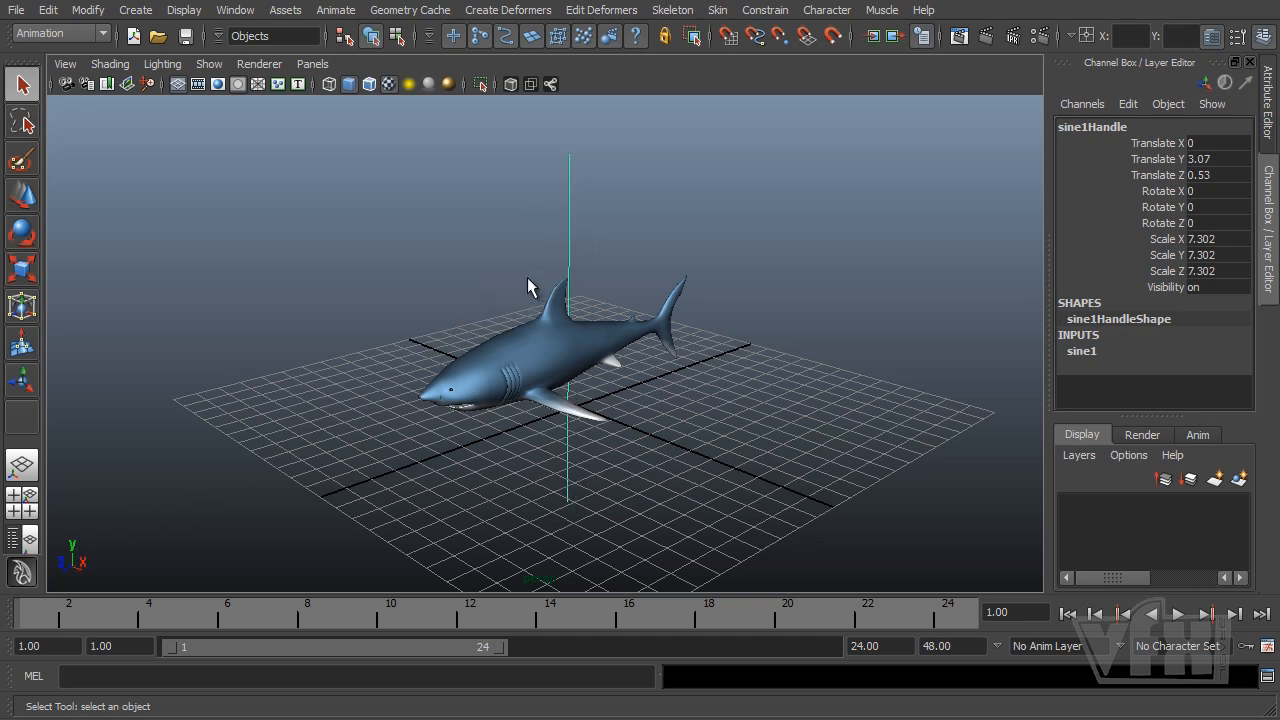
Step: Set the sine handle's X rotation to 90 to align it with the length of the shark's body
alt+drag(641, 375, 483, 437)
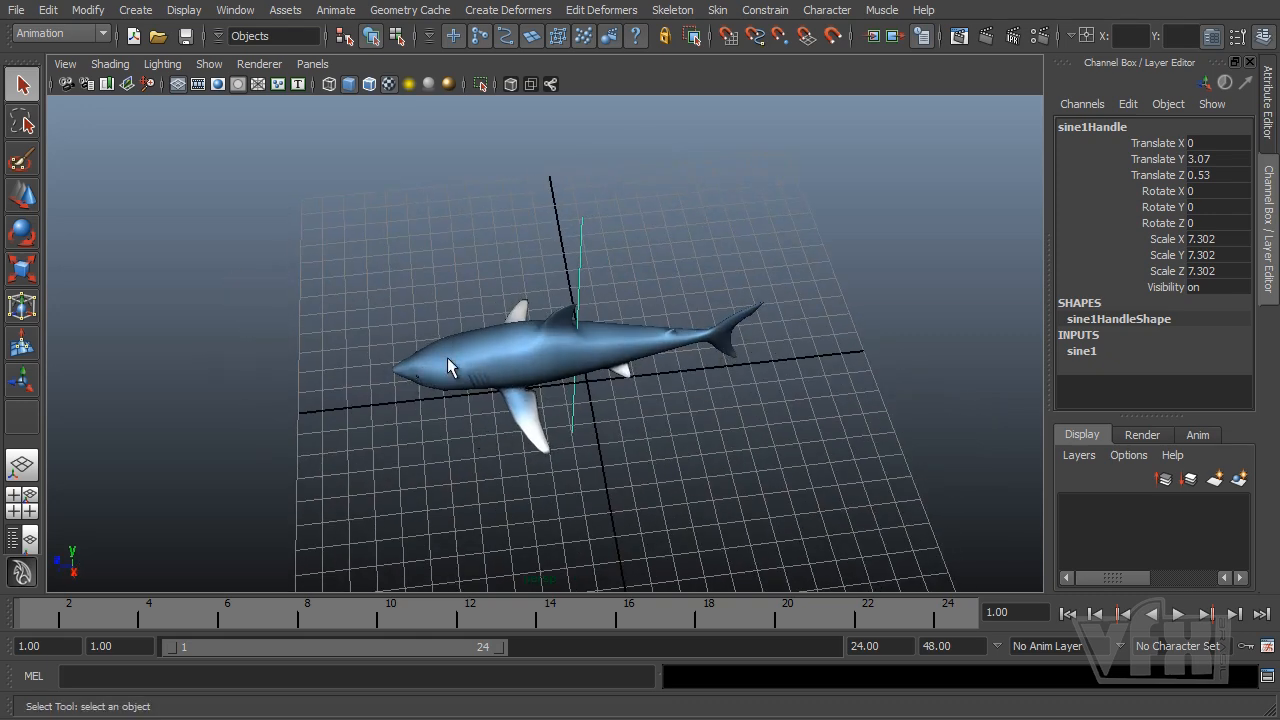
alt+drag(618, 358, 604, 295)
key(w)
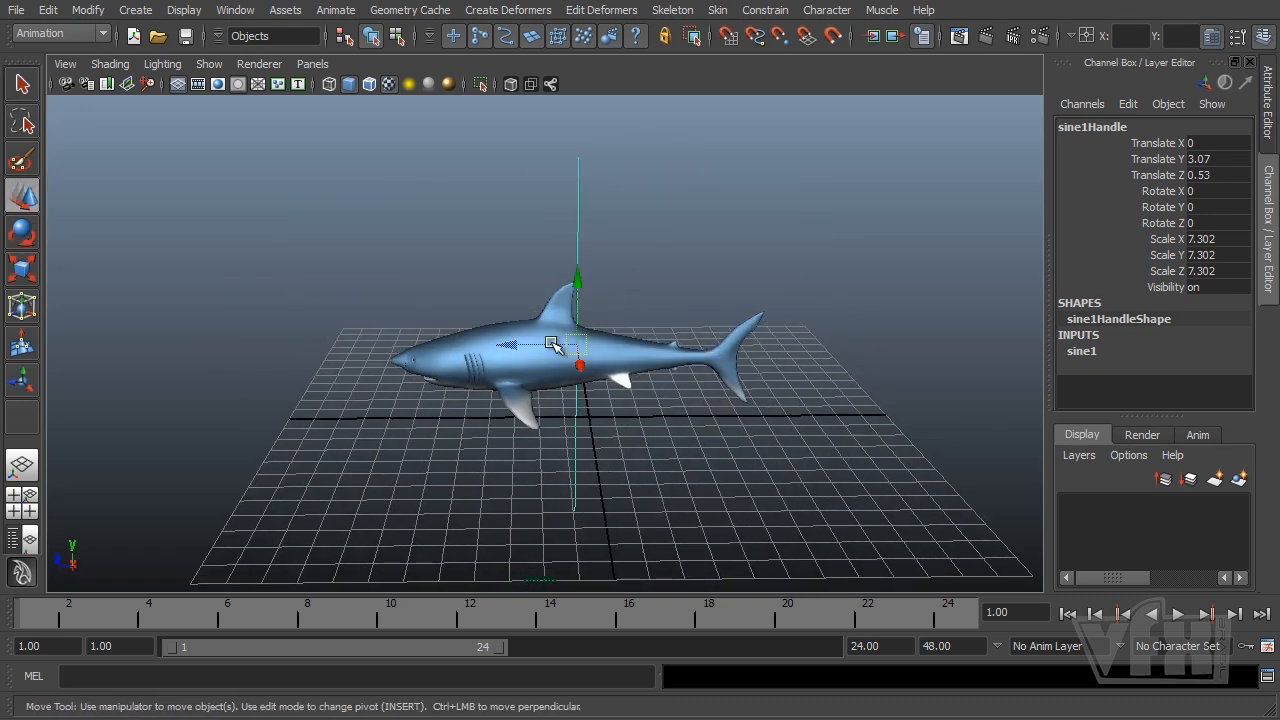
key(e)
alt+drag(630, 405, 507, 335)
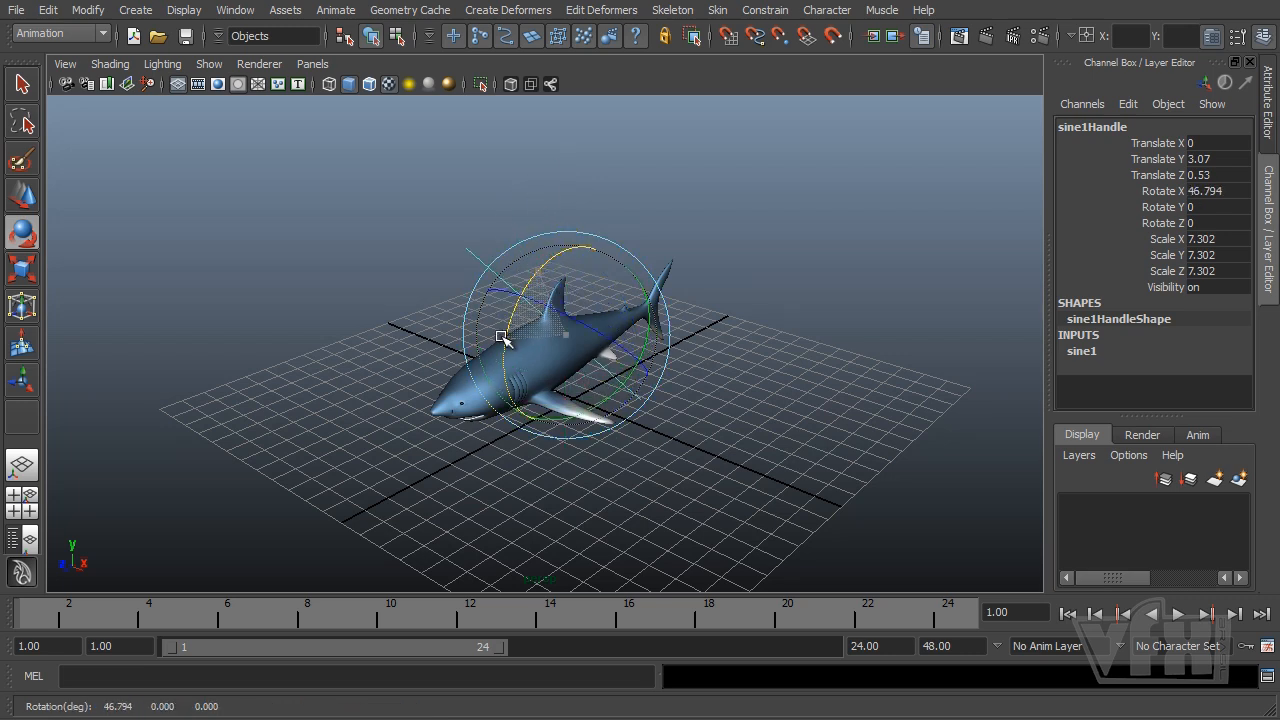
double_click(1236, 190)
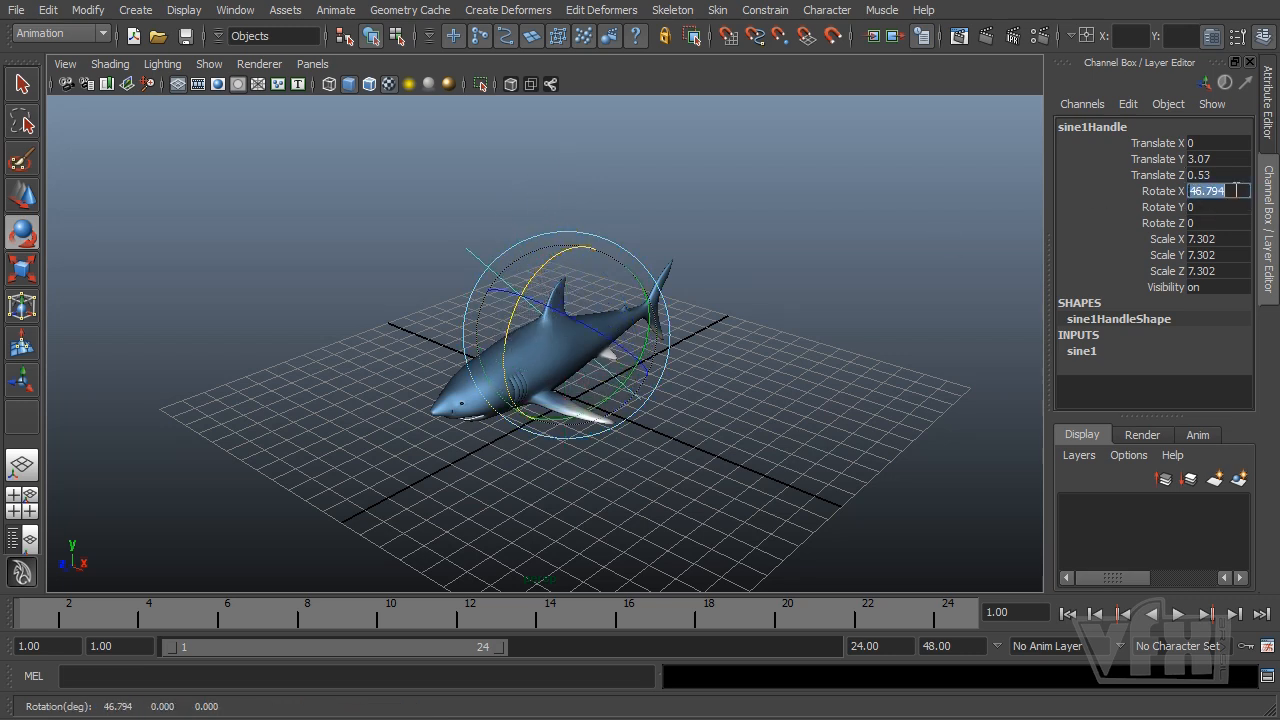
text(90)
key(Return)
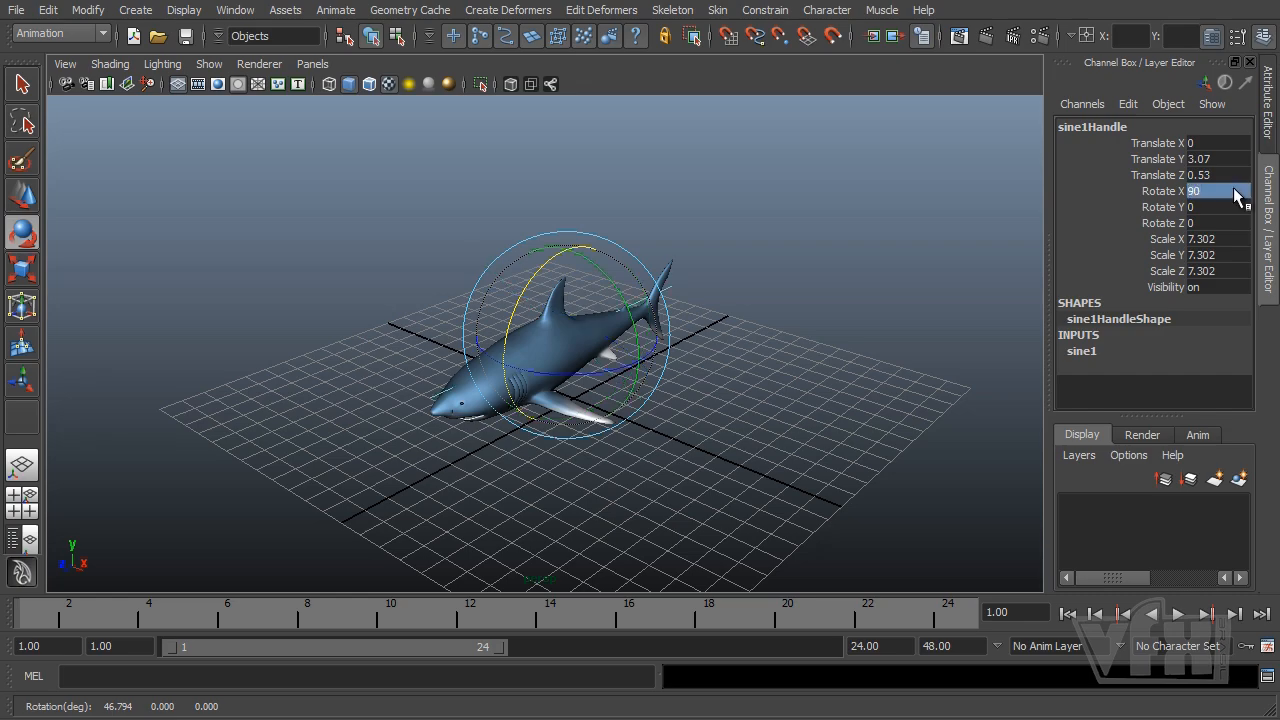
Step: Turn on X-ray display in the viewport to check the sine handle running through the shark's body
alt+drag(670, 342, 583, 386)
alt+right_drag(583, 386, 677, 411)
alt+drag(679, 412, 600, 349)
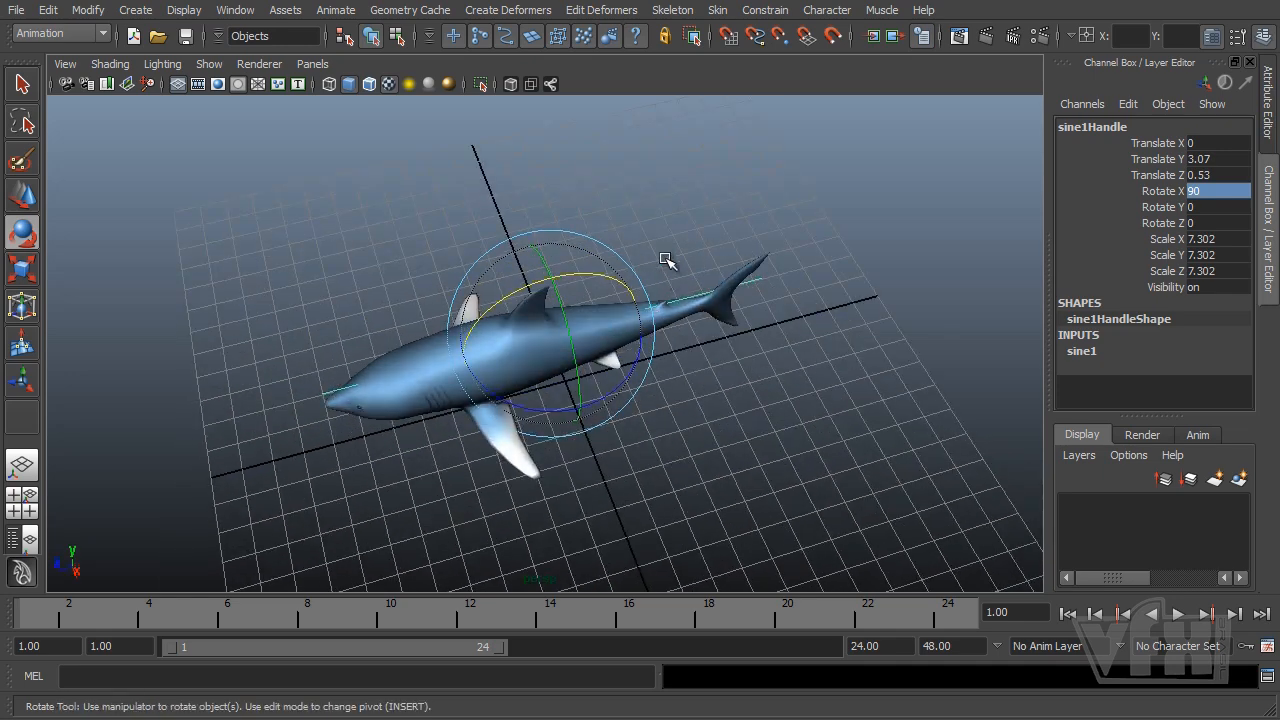
alt+drag(626, 421, 652, 397)
key(q)
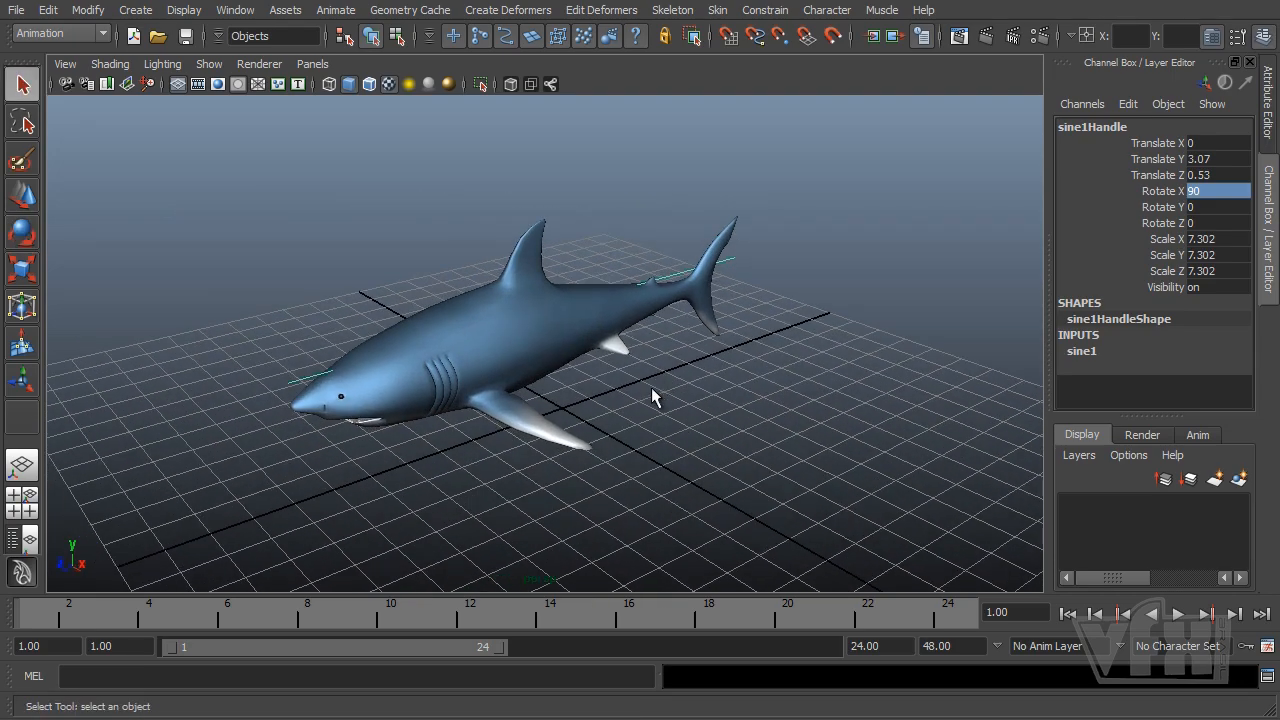
click(509, 84)
mouse_move(594, 364)
alt+mouse_down()
mouse_move(588, 391)
mouse_move(706, 420)
mouse_move(603, 409)
alt+mouse_up()
alt+drag(689, 430, 578, 432)
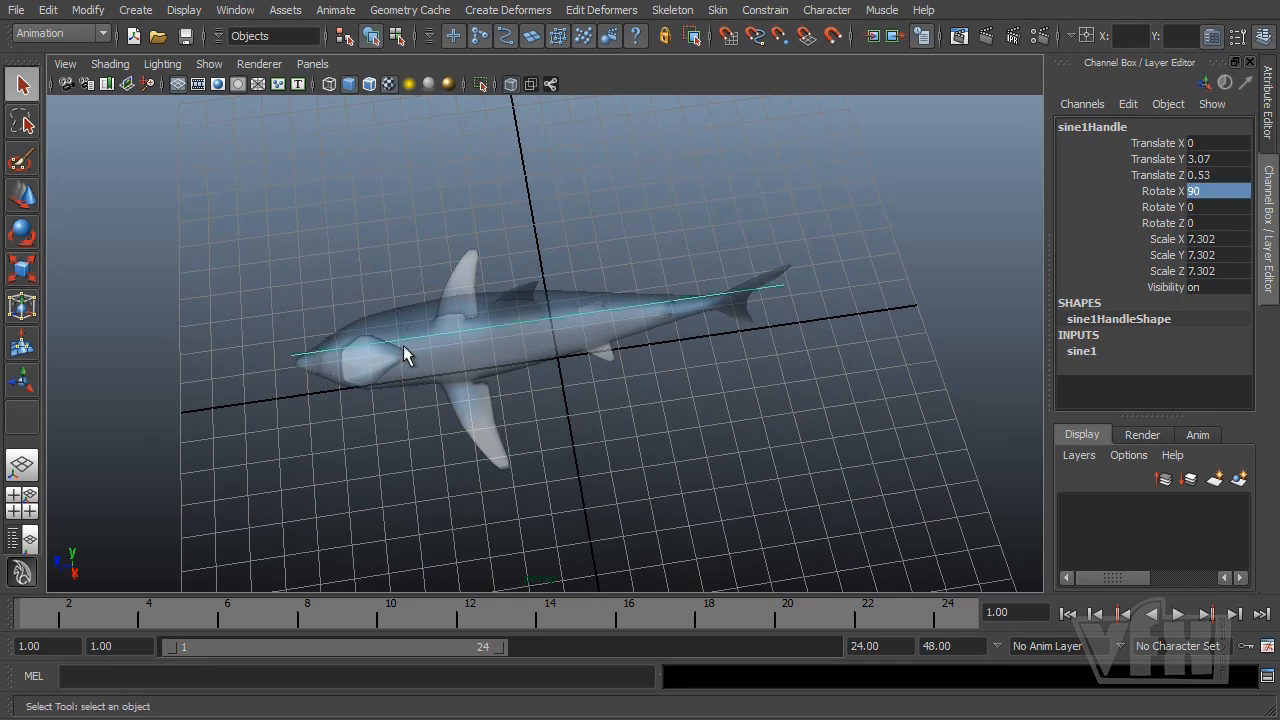
alt+drag(669, 441, 679, 419)
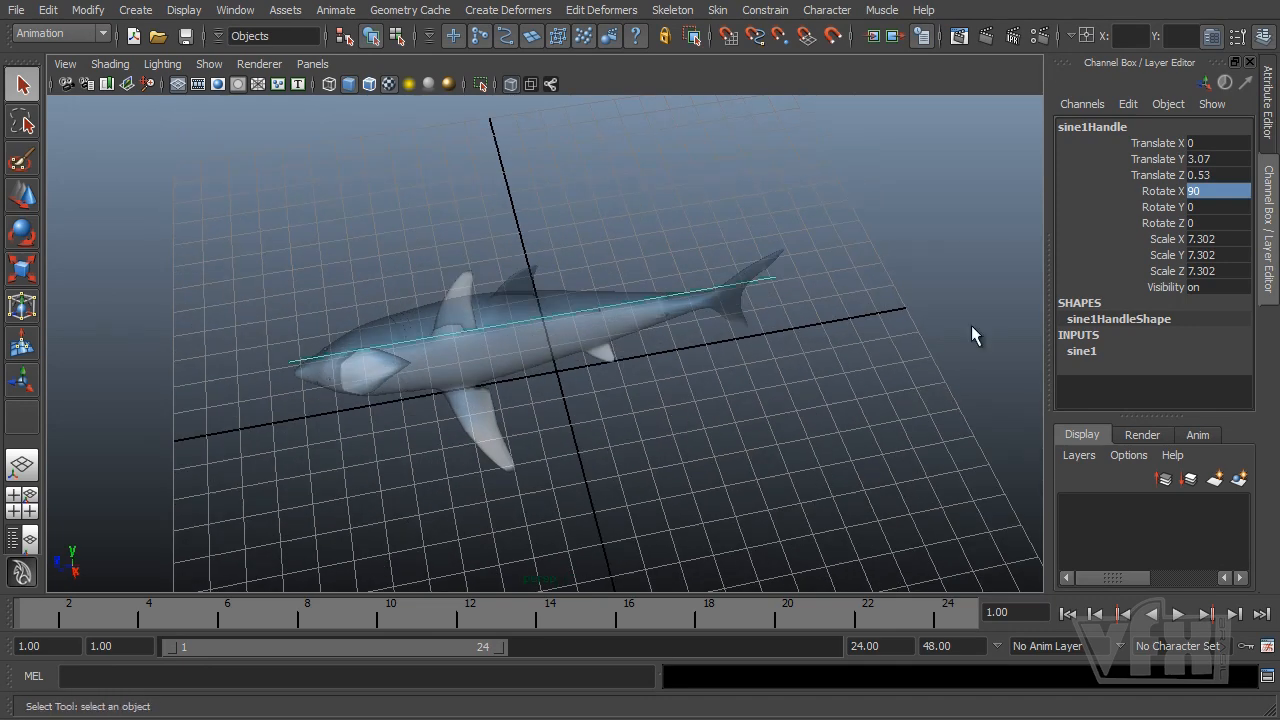
Step: Raise the sine1 deformer's Amplitude to about 0.329 to bend the shark into a wave
click(1270, 108)
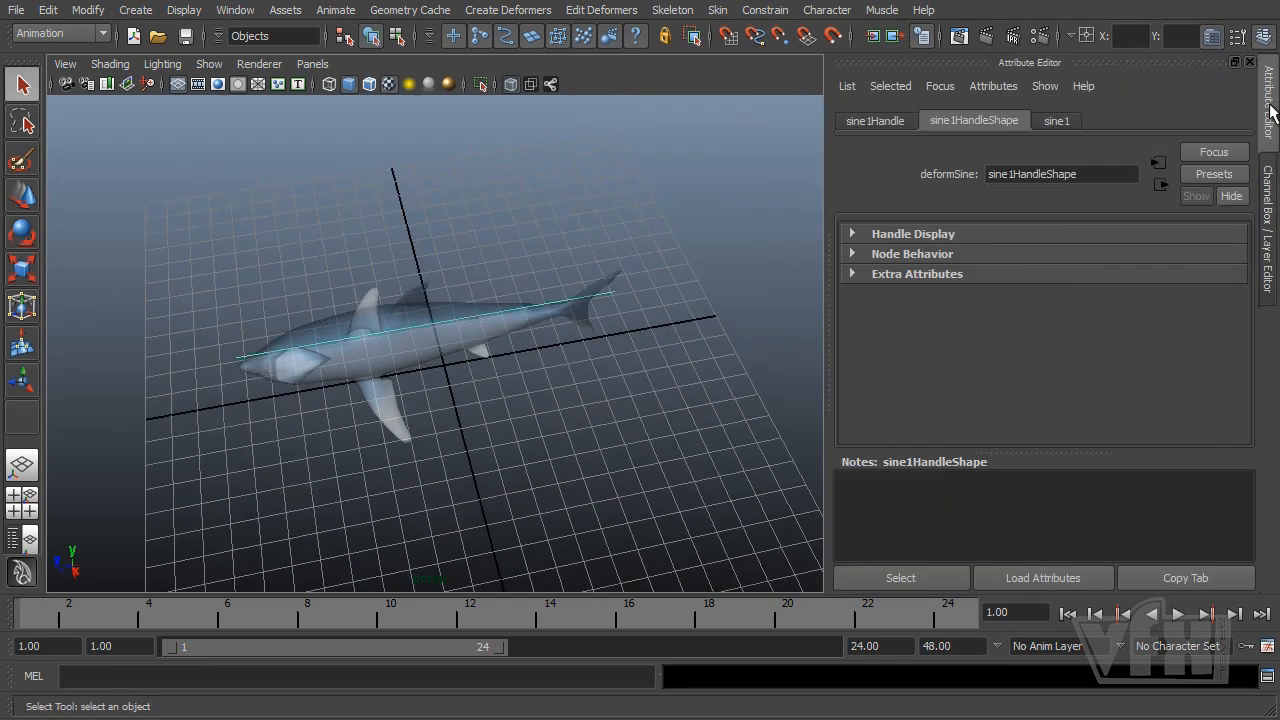
click(1057, 124)
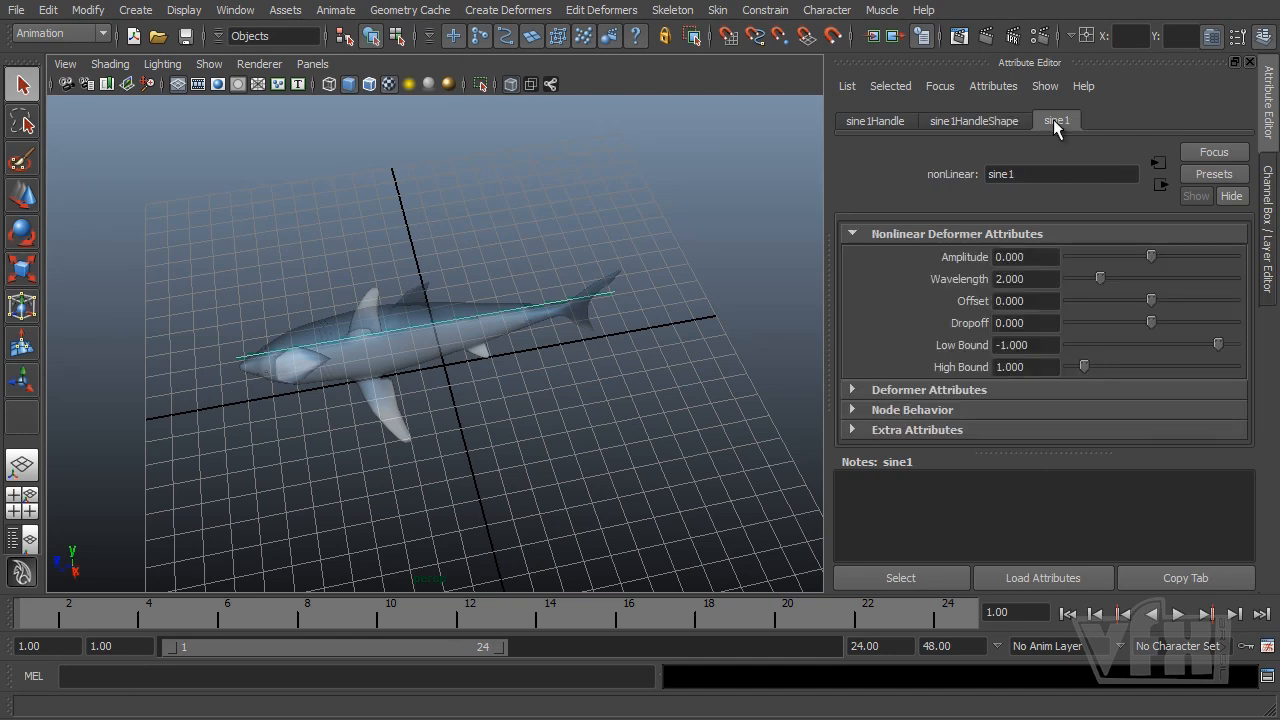
mouse_move(534, 423)
alt+mouse_down()
mouse_move(560, 397)
mouse_move(557, 377)
mouse_move(543, 434)
alt+mouse_up()
alt+middle_drag(569, 409, 475, 435)
alt+drag(476, 427, 529, 417)
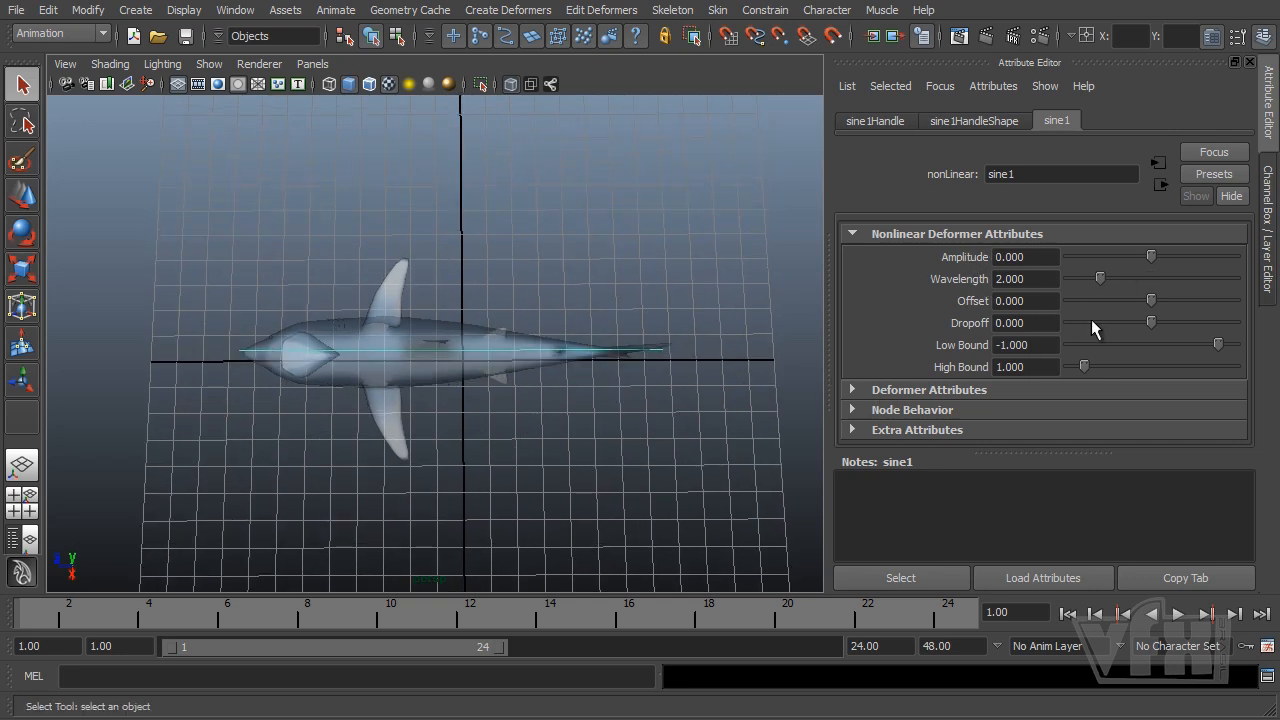
click(1150, 256)
drag(1150, 252, 1157, 253)
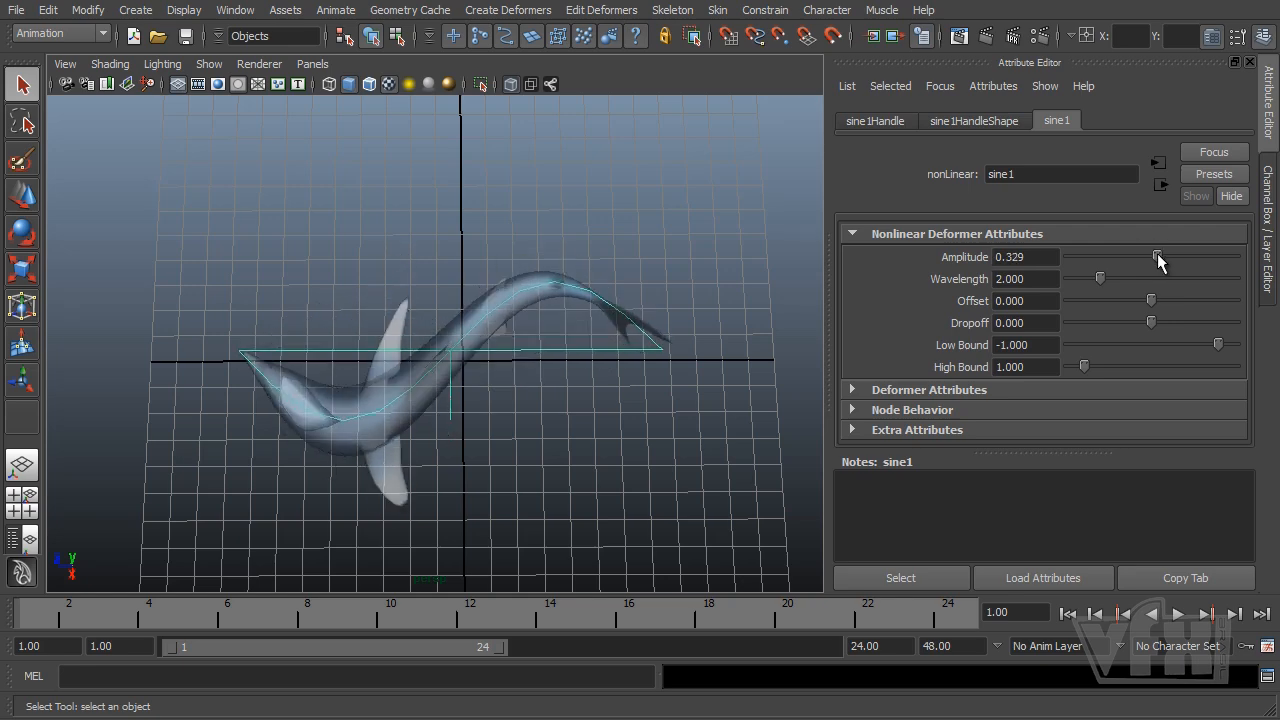
Step: Examine the bent shark and the sine handle's curve from several angles against the Wavelength setting
alt+drag(623, 343, 589, 385)
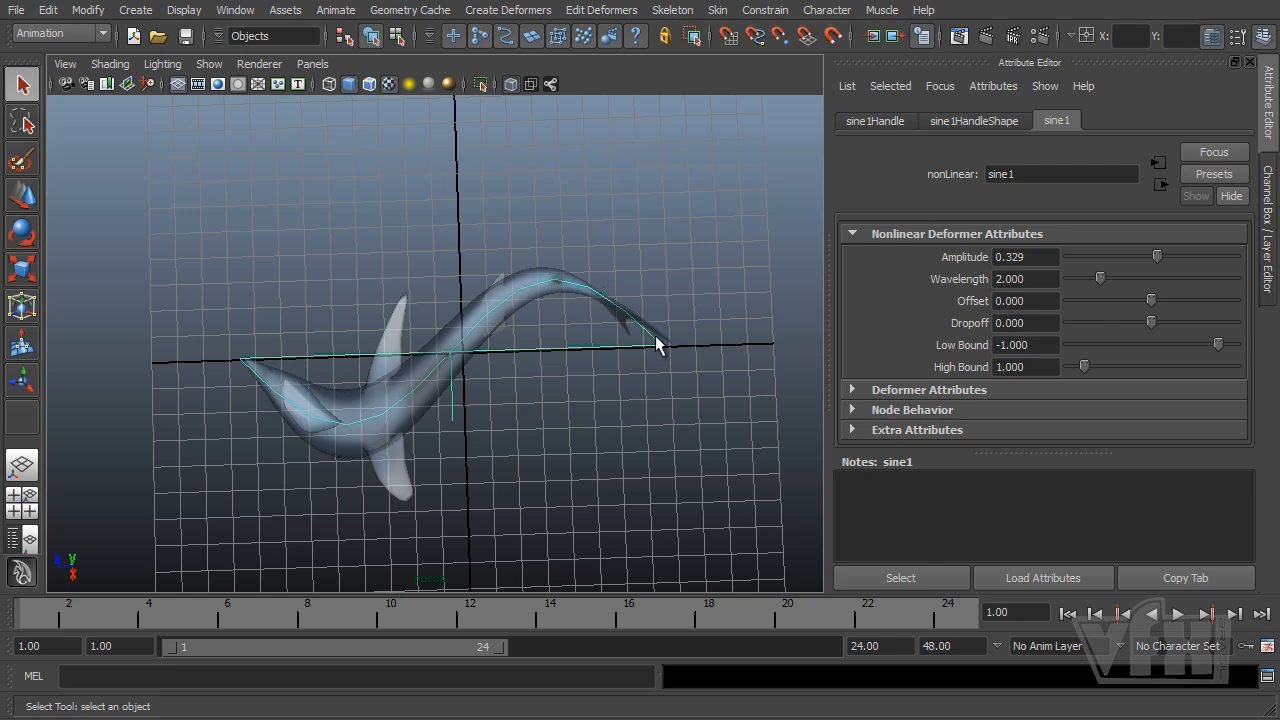
alt+drag(494, 386, 762, 377)
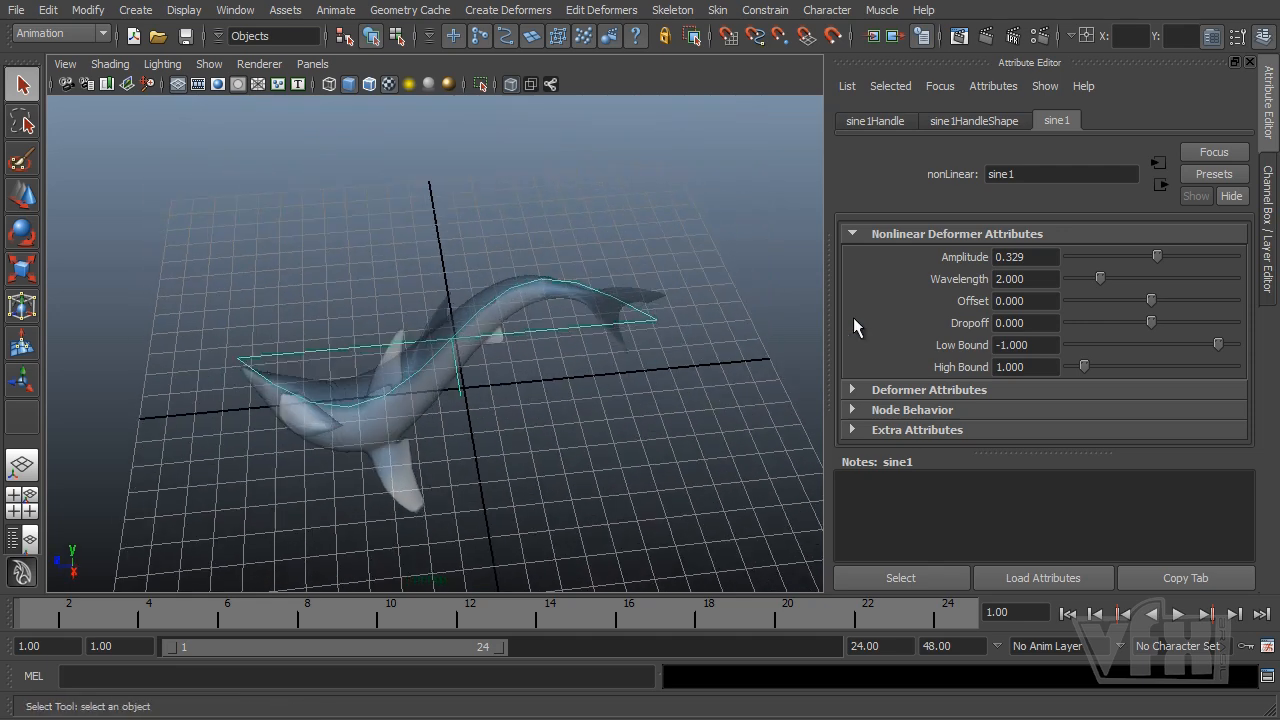
alt+drag(555, 385, 510, 442)
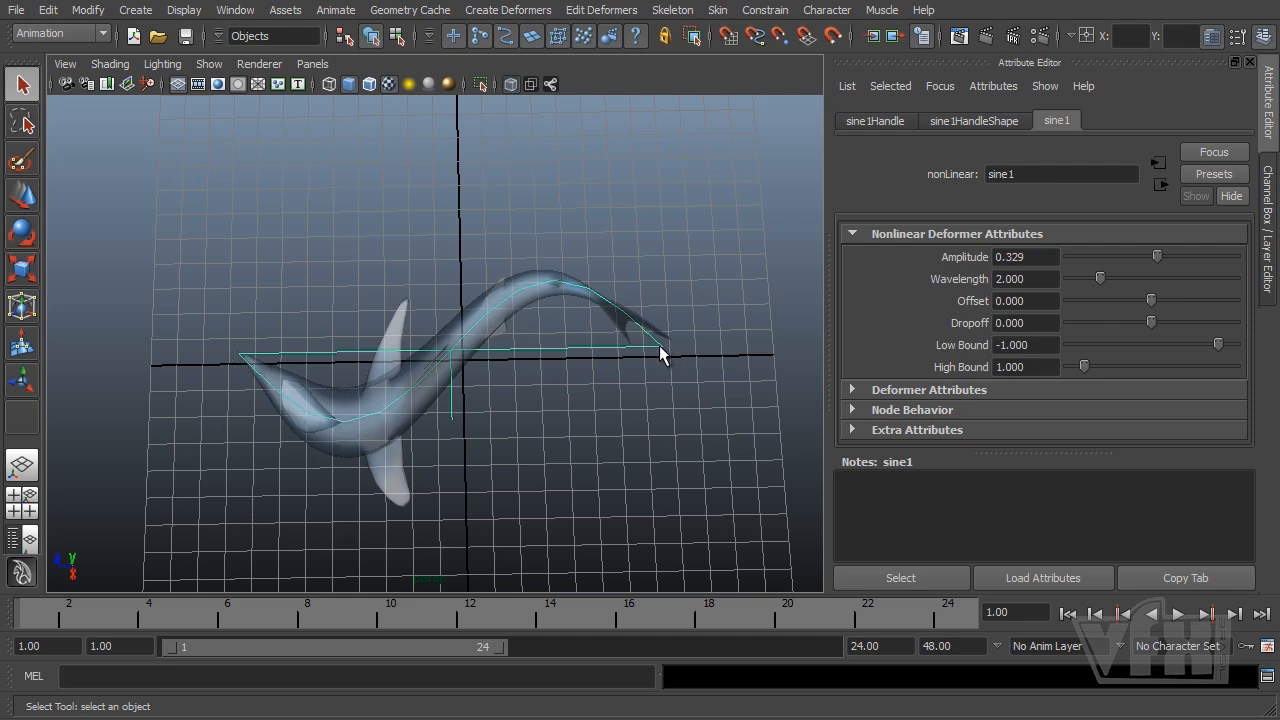
alt+drag(572, 399, 580, 354)
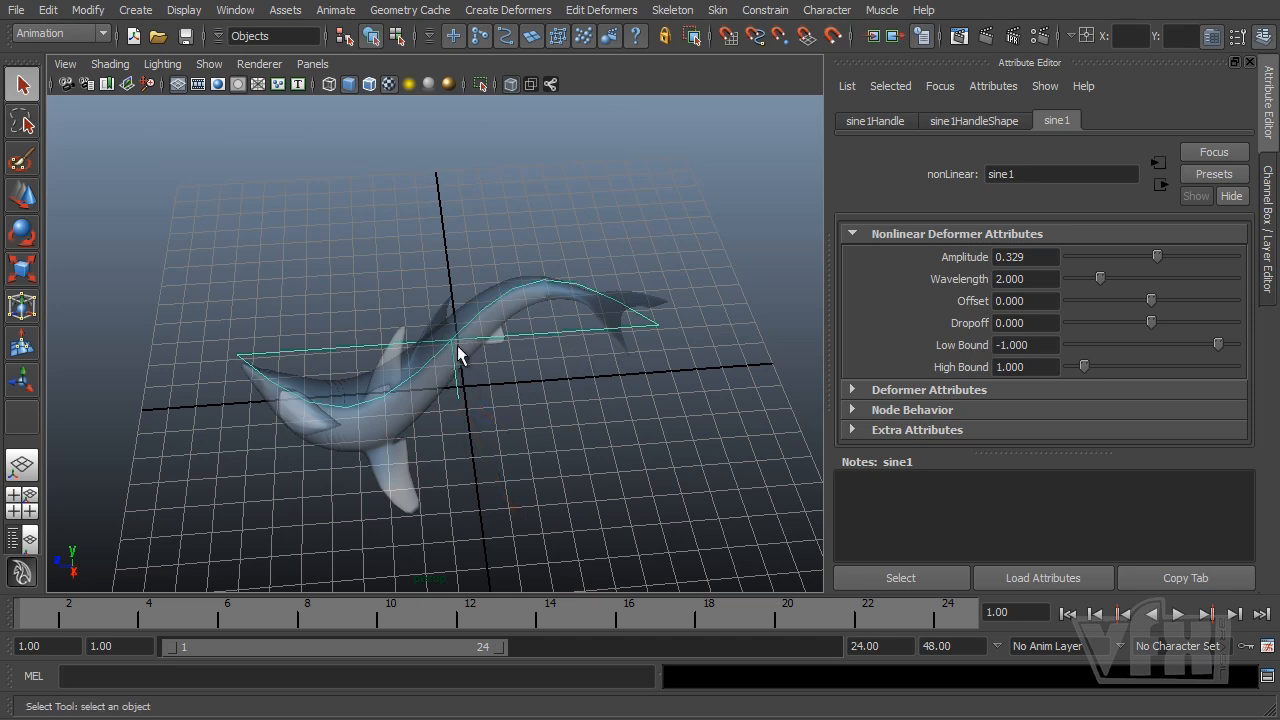
mouse_move(449, 363)
alt+mouse_down()
mouse_move(486, 363)
mouse_move(451, 341)
alt+mouse_up()
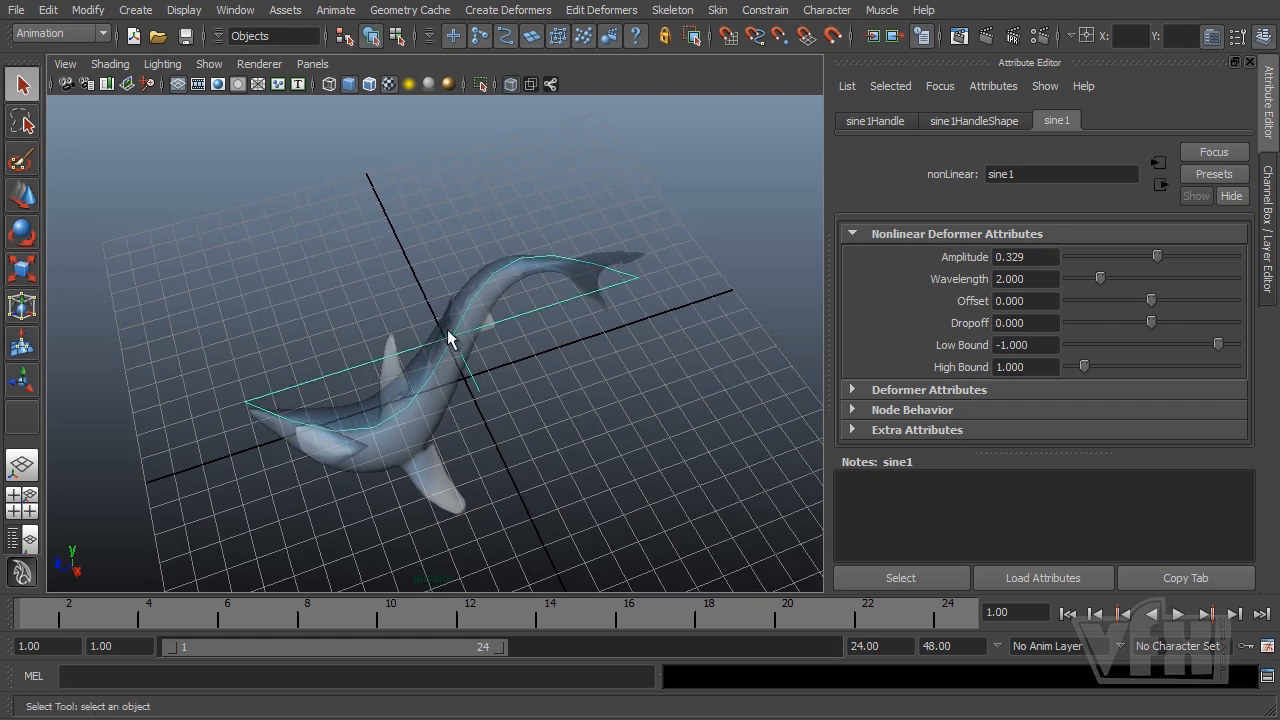
alt+drag(480, 386, 476, 387)
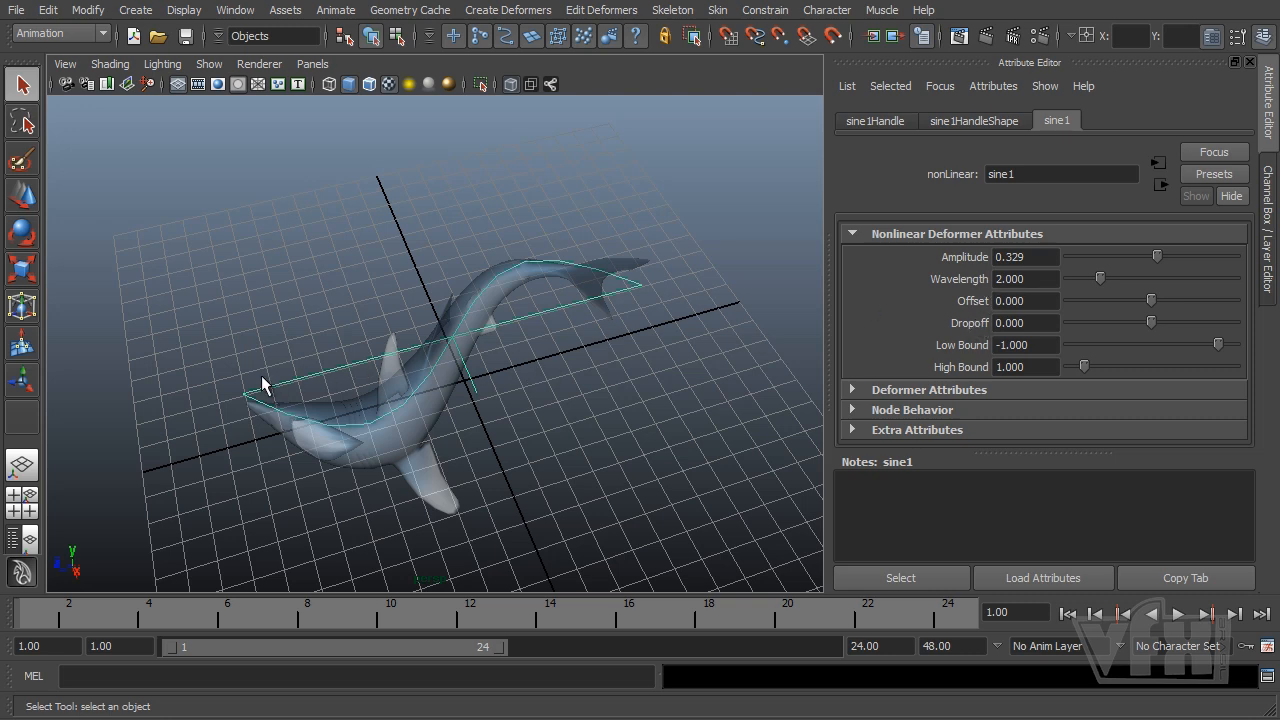
click(1030, 280)
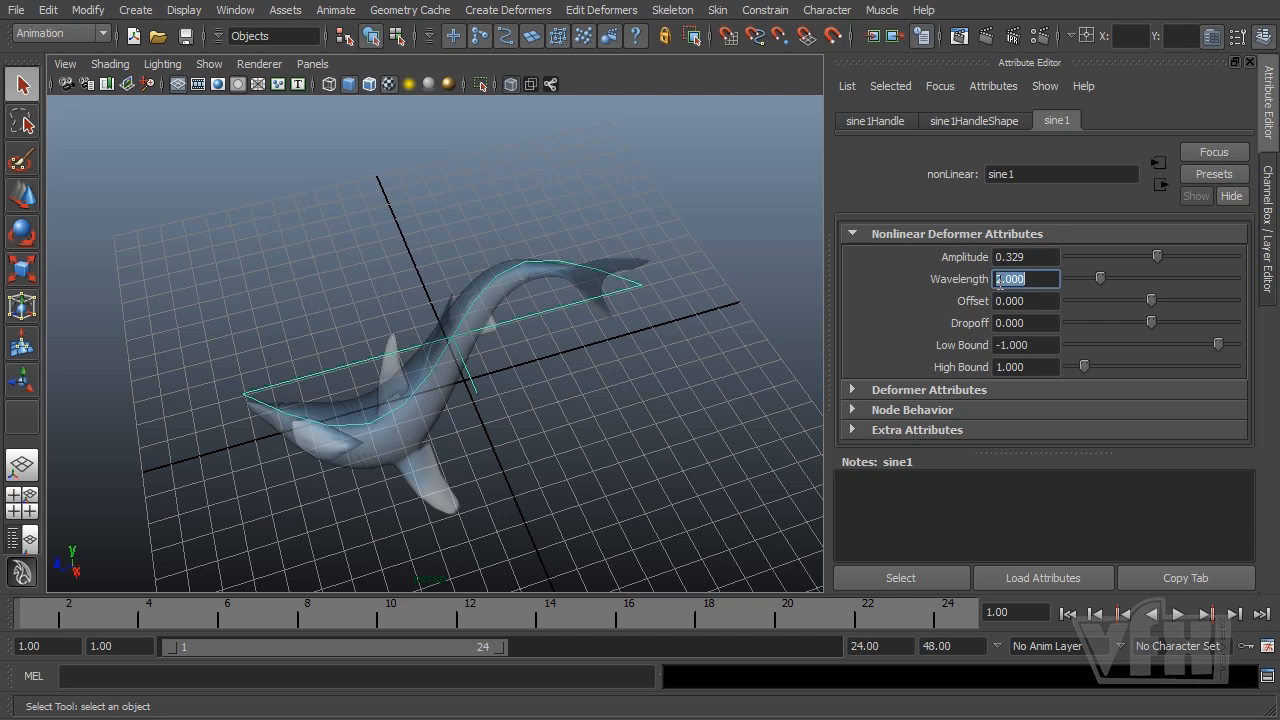
alt+drag(545, 375, 497, 441)
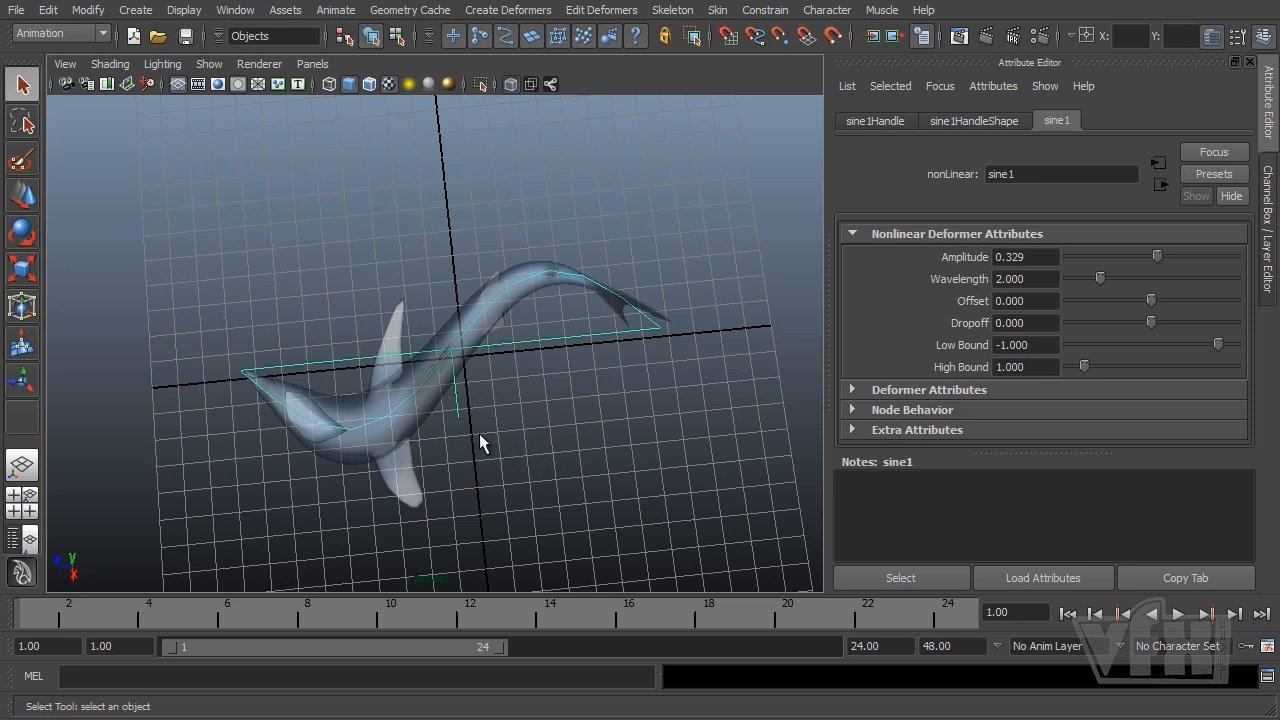
alt+drag(523, 427, 591, 363)
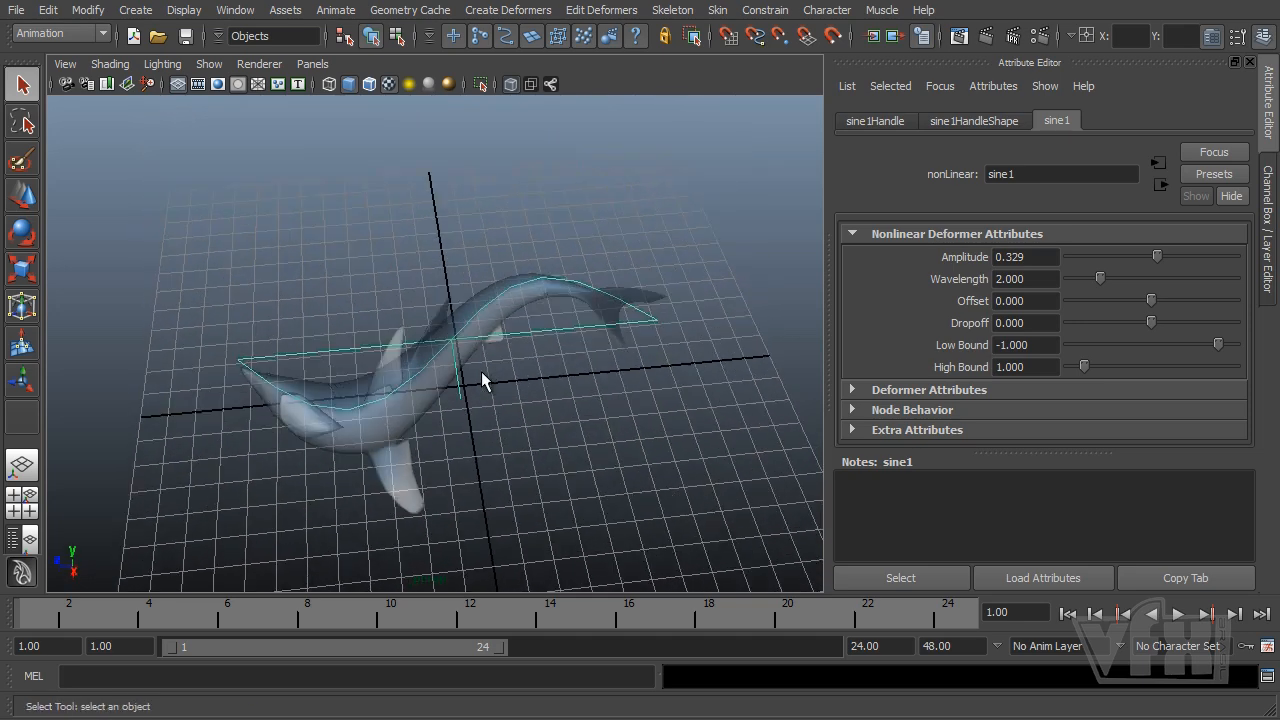
mouse_move(249, 365)
alt+mouse_down()
mouse_move(334, 406)
mouse_move(237, 349)
alt+mouse_up()
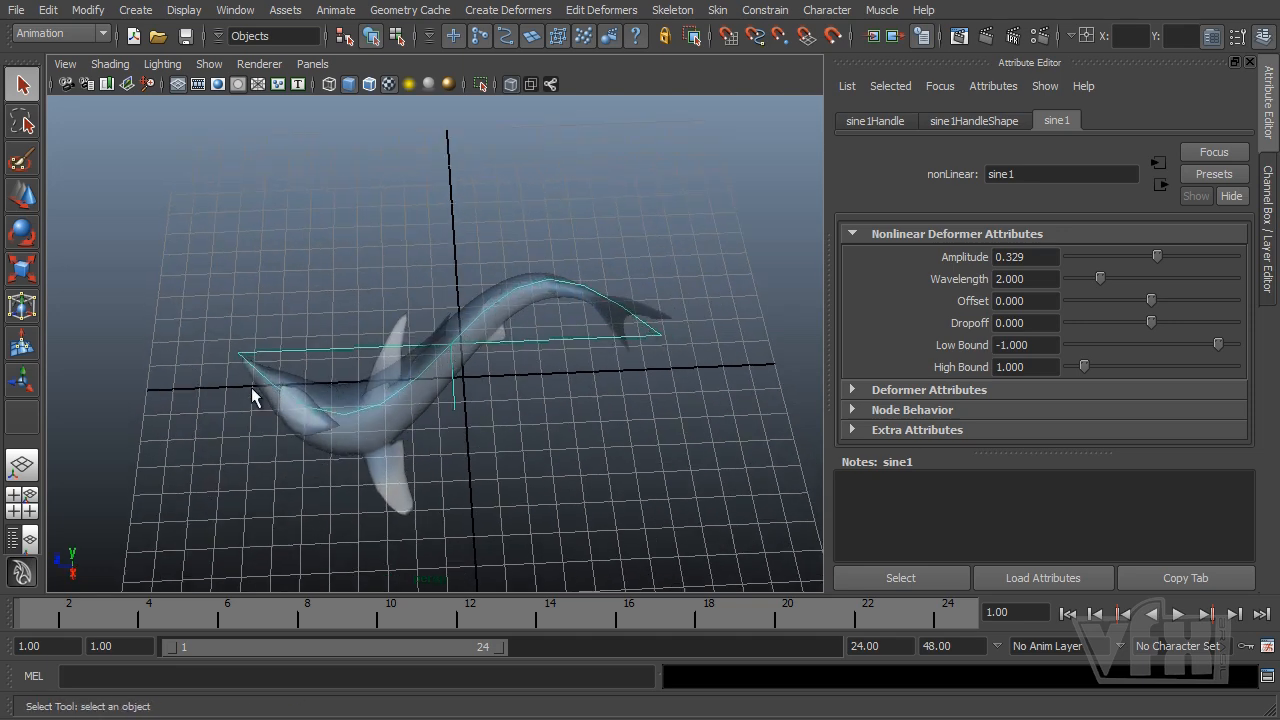
alt+drag(527, 433, 551, 423)
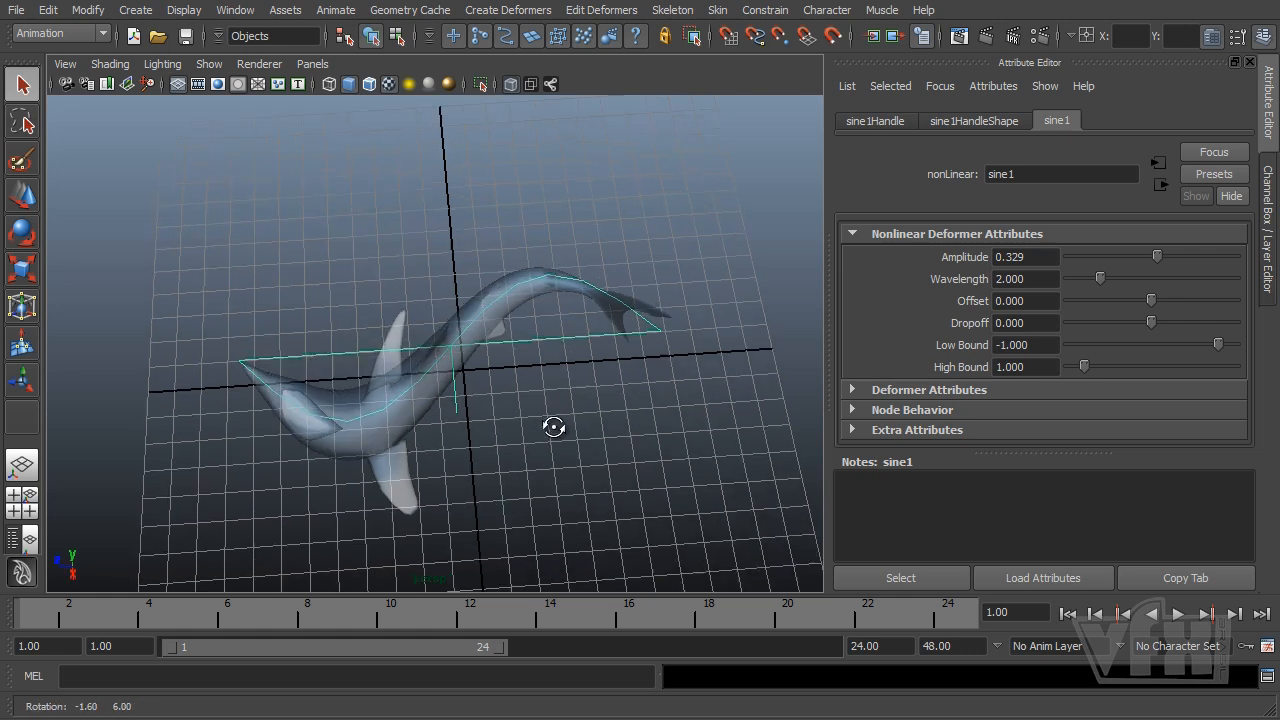
click(1030, 280)
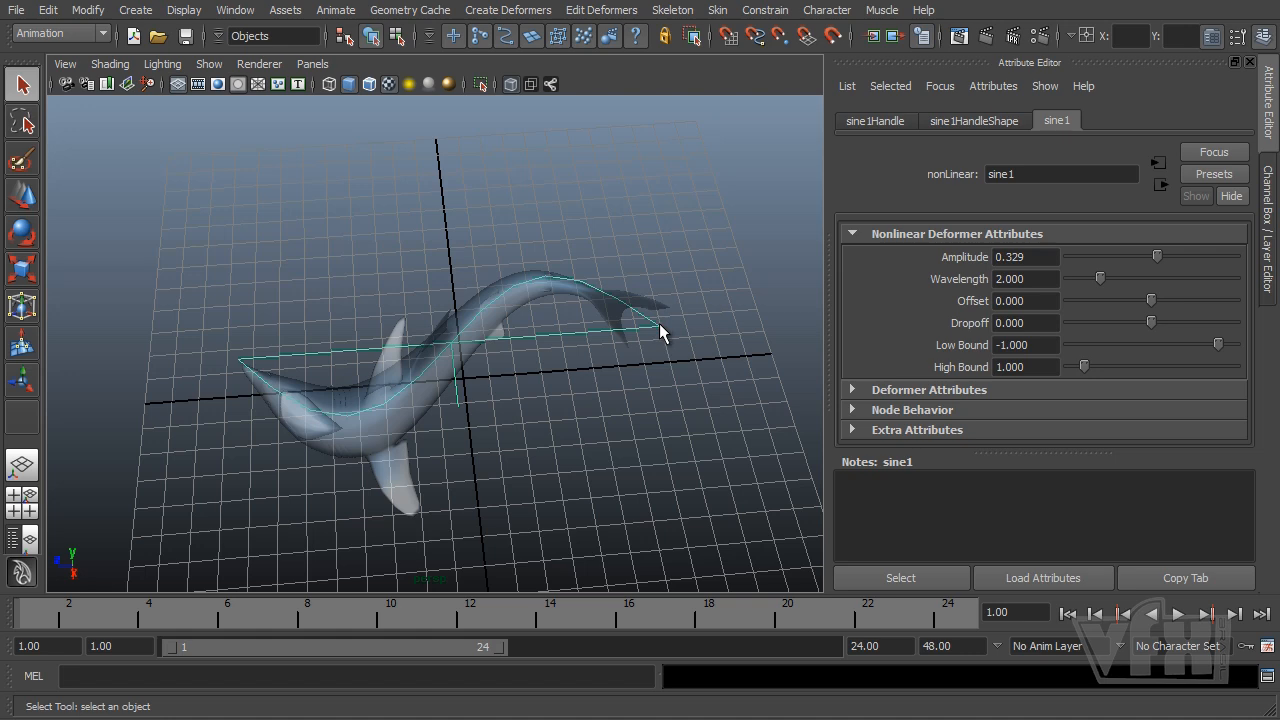
alt+drag(555, 387, 568, 371)
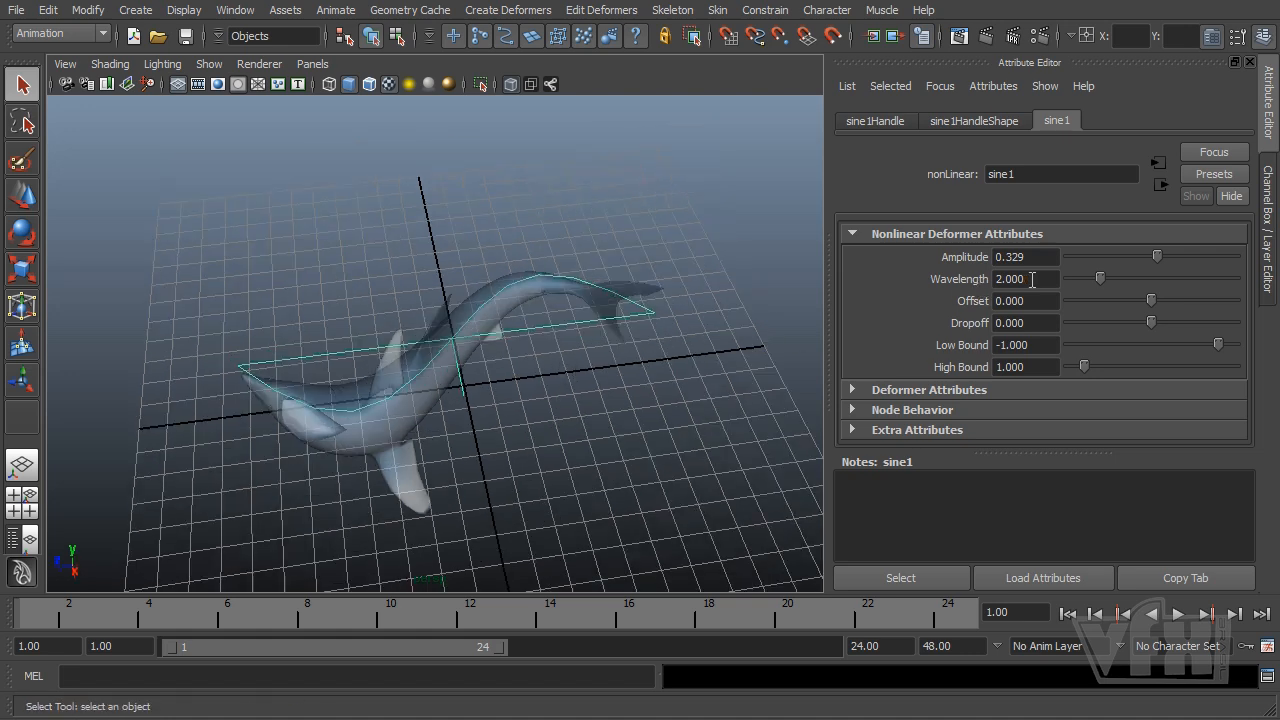
Step: Set the sine deformer's Wavelength to 1 and view the deformed shark from different angles
click(1032, 280)
drag(978, 280, 1022, 277)
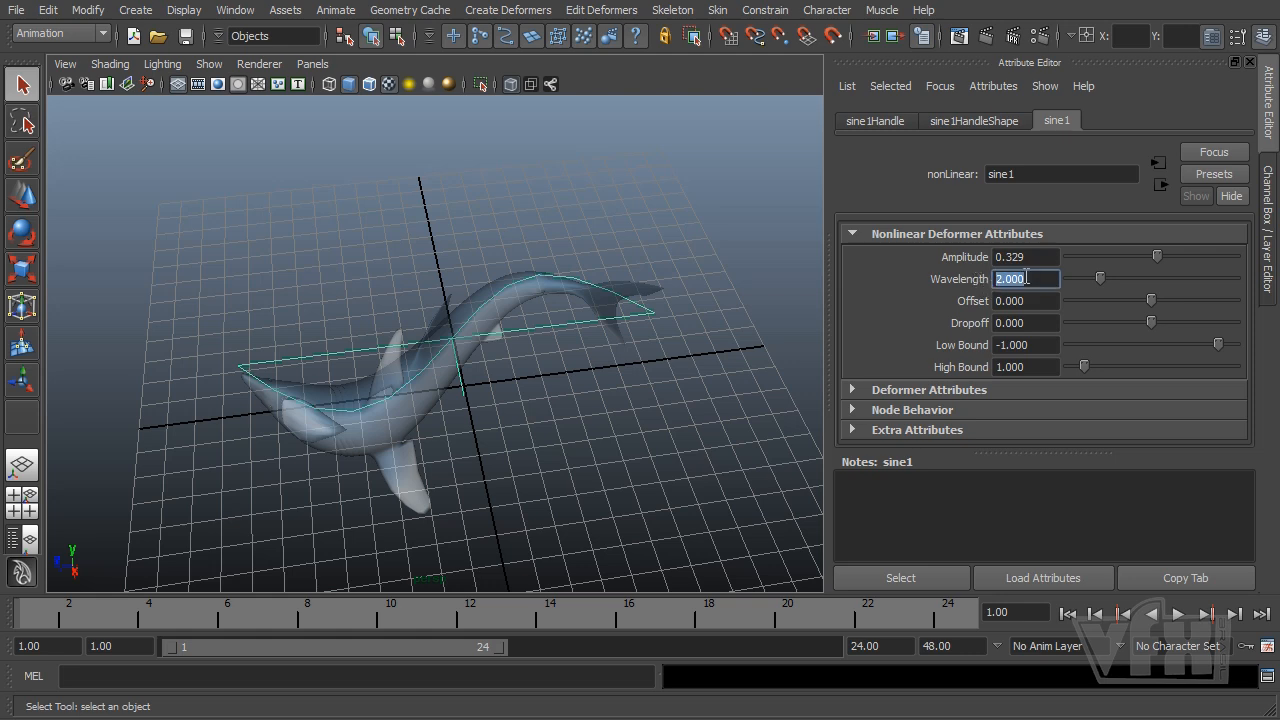
text(1)
key(Return)
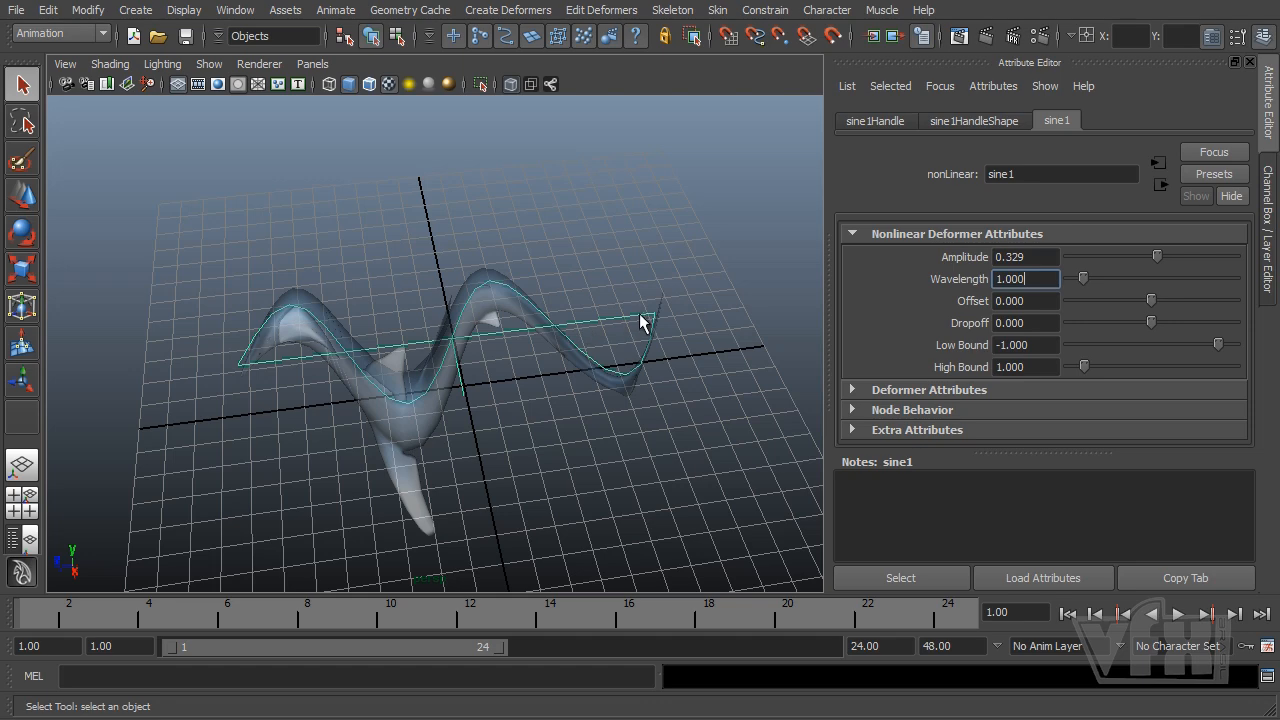
alt+drag(495, 391, 483, 440)
alt+drag(537, 405, 532, 427)
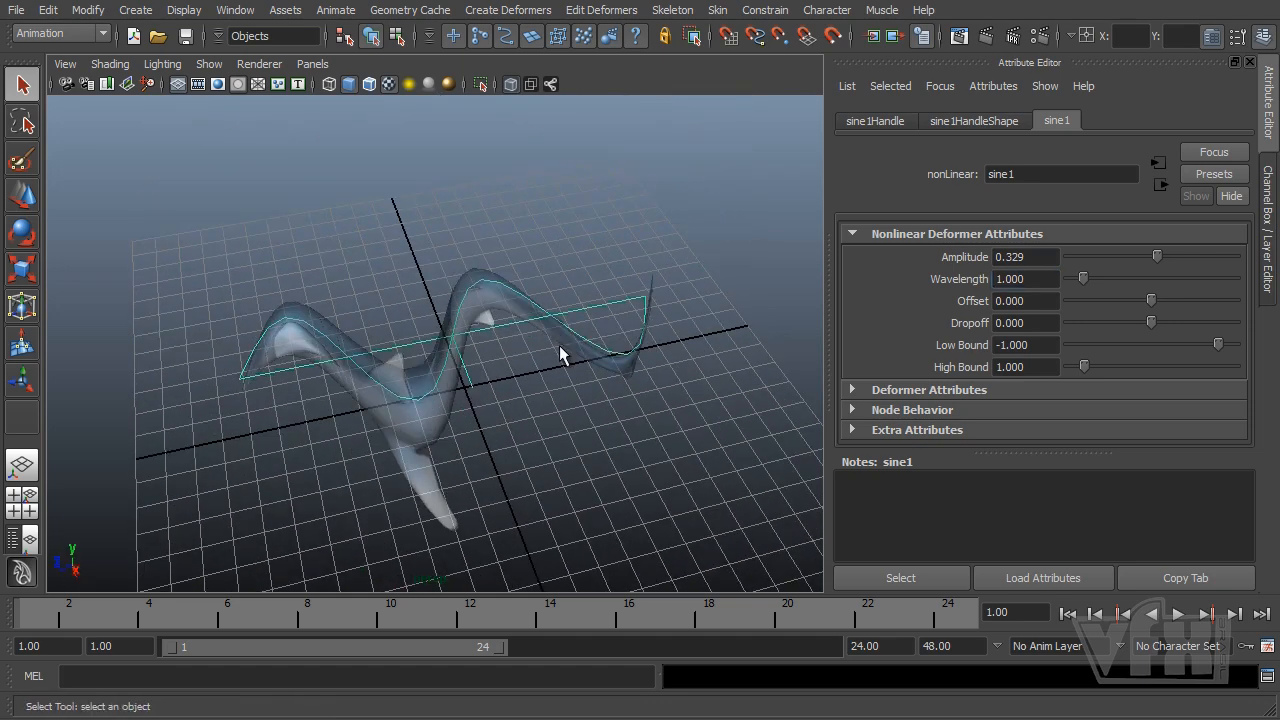
Step: Lower the sine deformer's Wavelength to 0.5 and inspect the tighter waves along the shark
click(1034, 278)
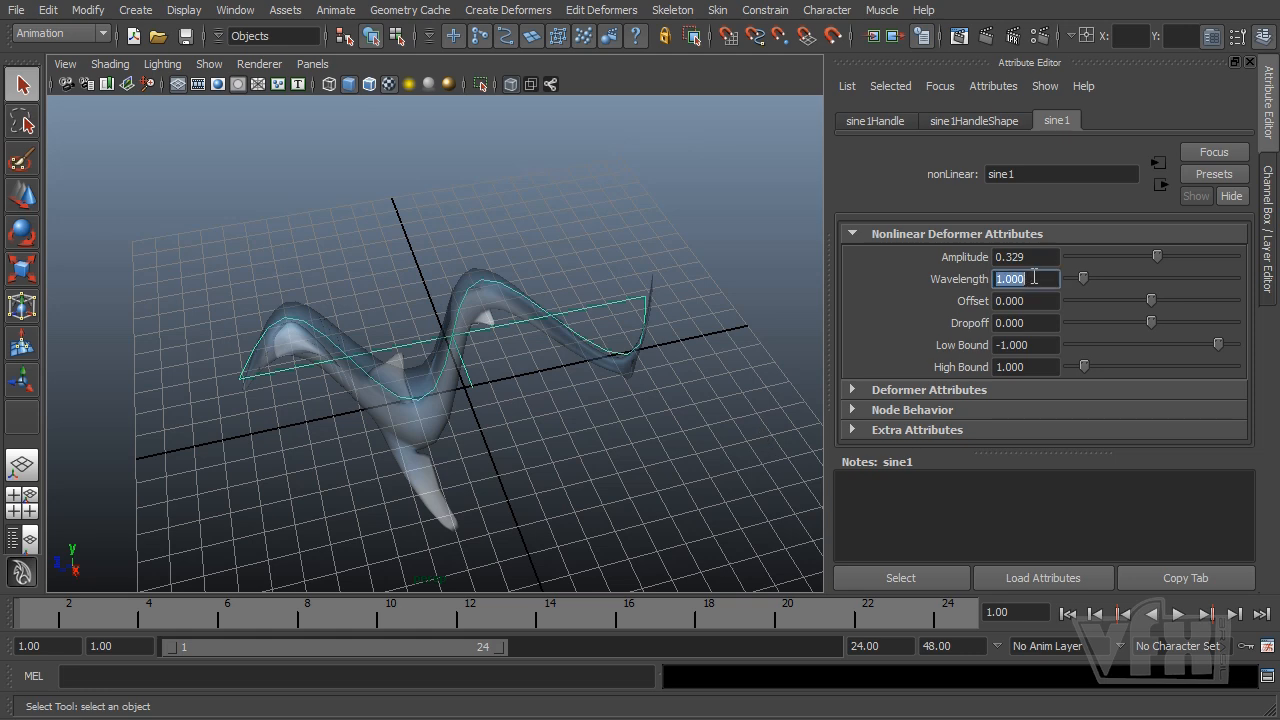
text(0.5)
key(Return)
alt+drag(463, 388, 433, 428)
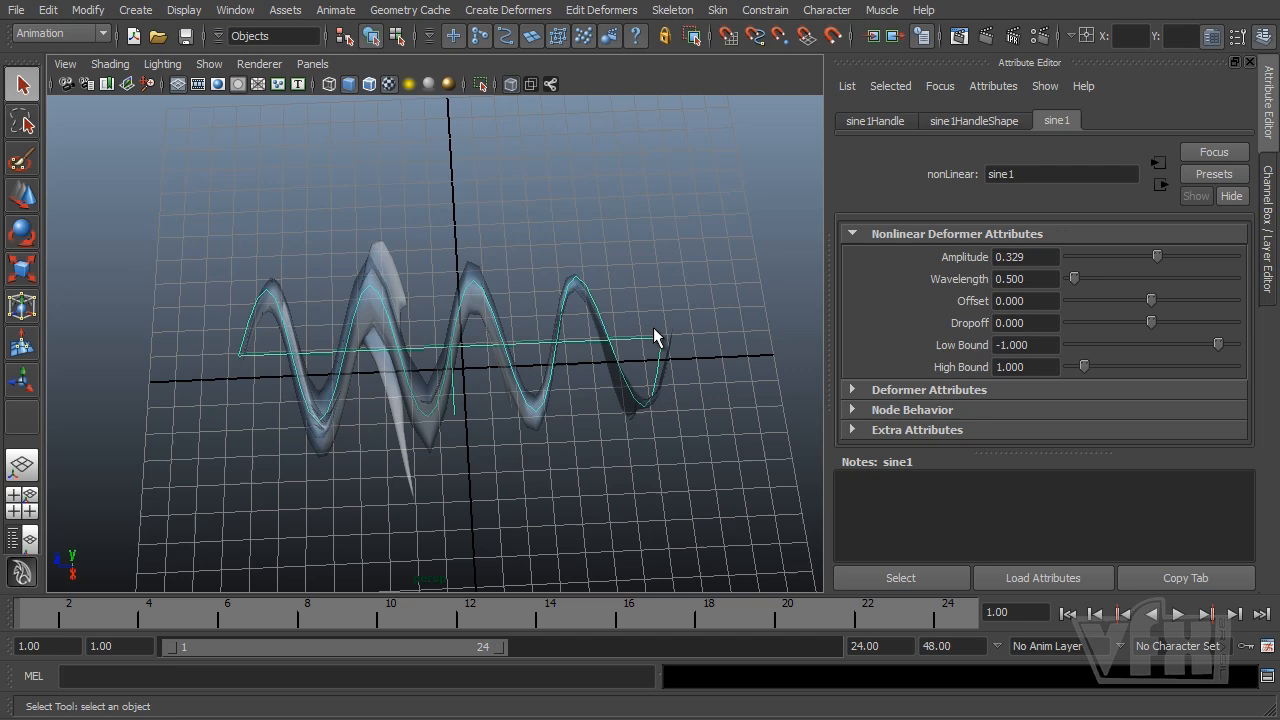
alt+drag(514, 443, 593, 443)
Step: Set the sine deformer's Wavelength back to 2
double_click(1036, 279)
text(4)
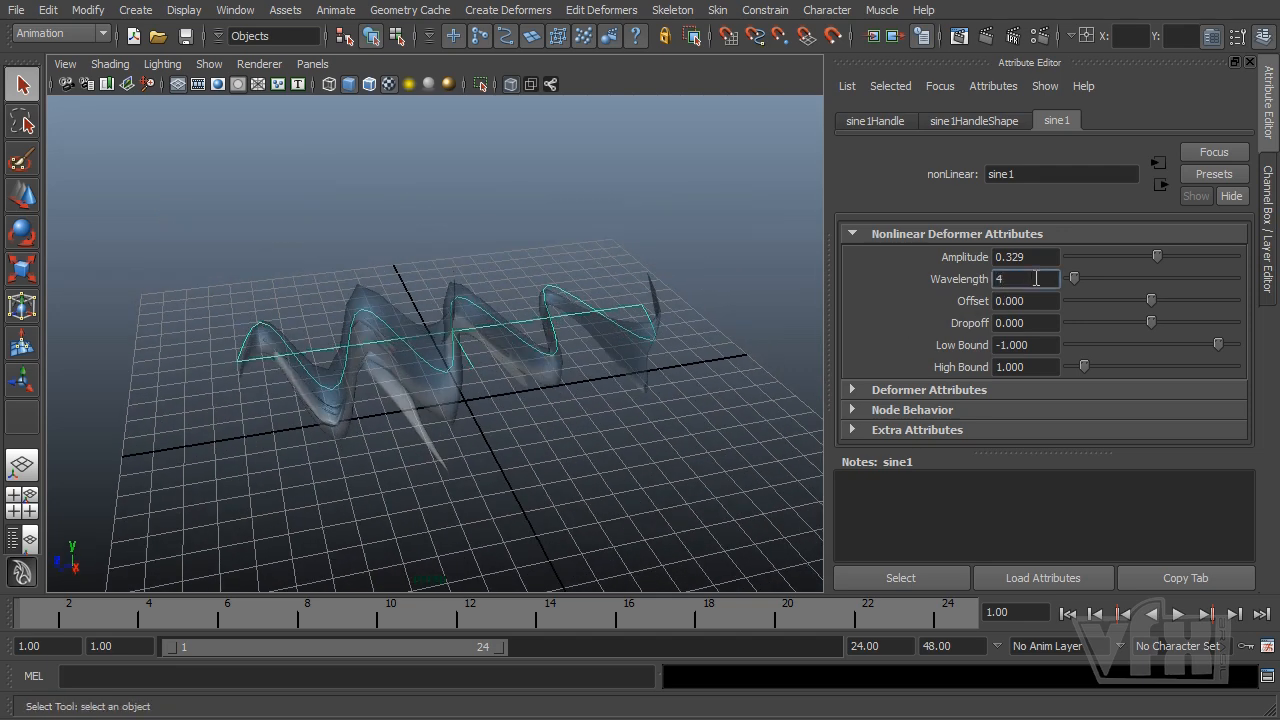
key(BackSpace)
text(2)
key(Return)
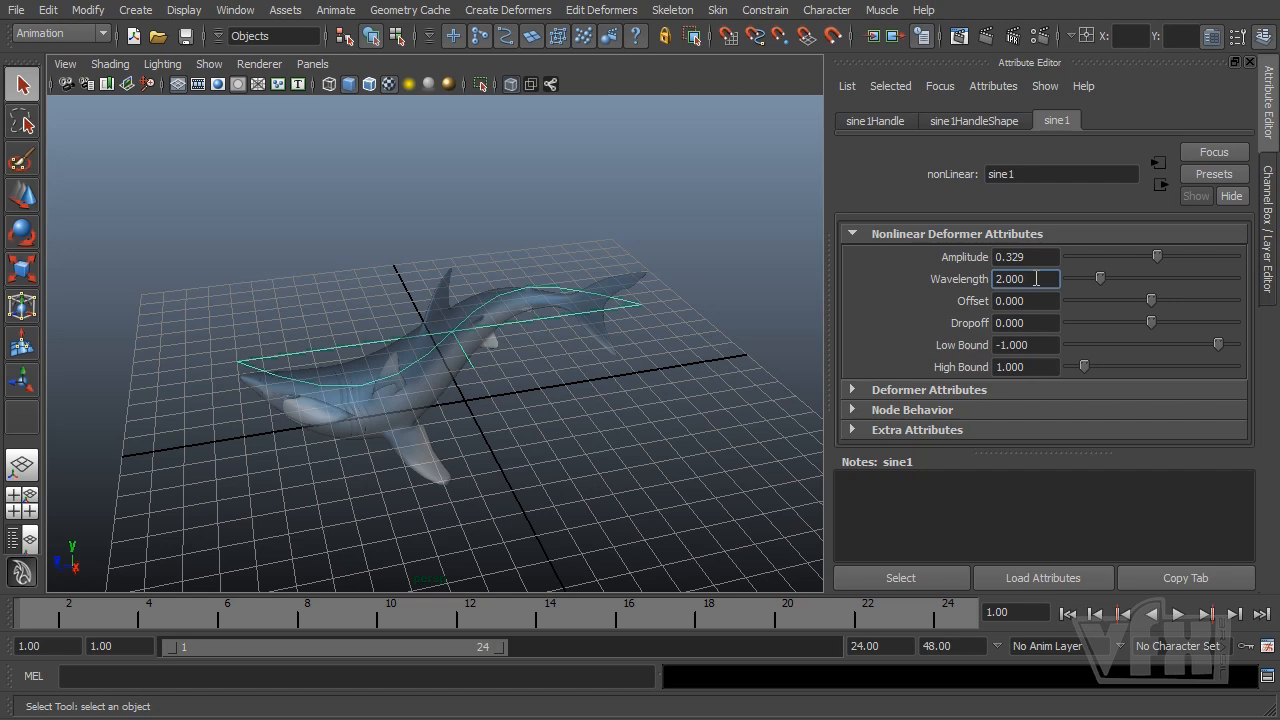
Step: Set the sine deformer's Wavelength to 4 and view the gentler bend from above
key(BackSpace)
key(BackSpace)
key(BackSpace)
key(BackSpace)
key(BackSpace)
text(4)
key(Return)
alt+drag(506, 451, 470, 470)
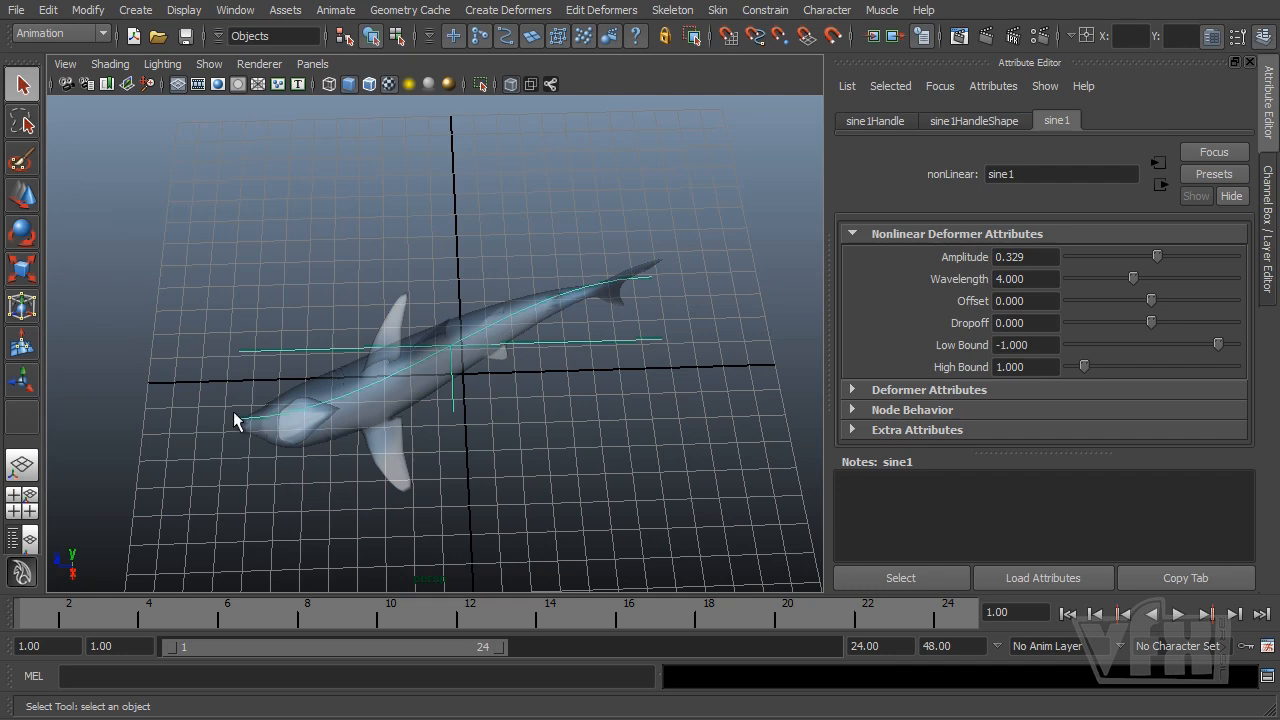
Step: Set the sine deformer's Wavelength back to 2 and view the S-shaped bend from above
alt+drag(371, 429, 386, 452)
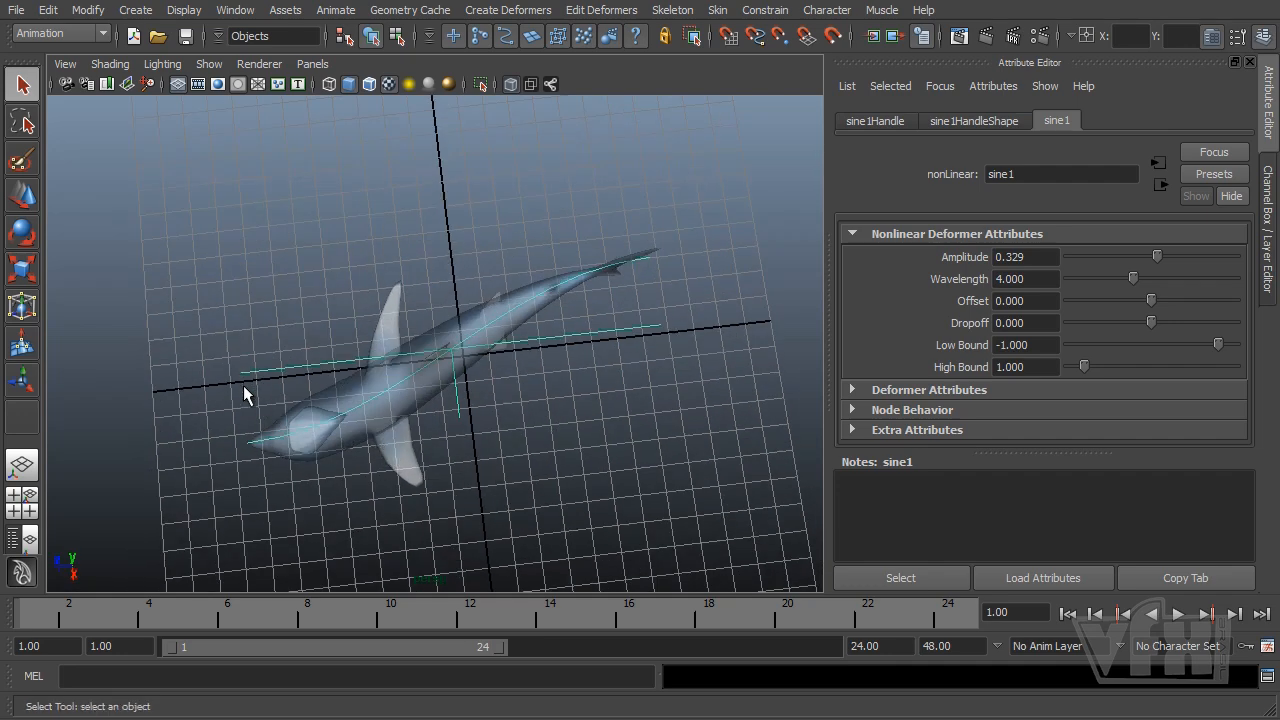
alt+drag(249, 450, 277, 447)
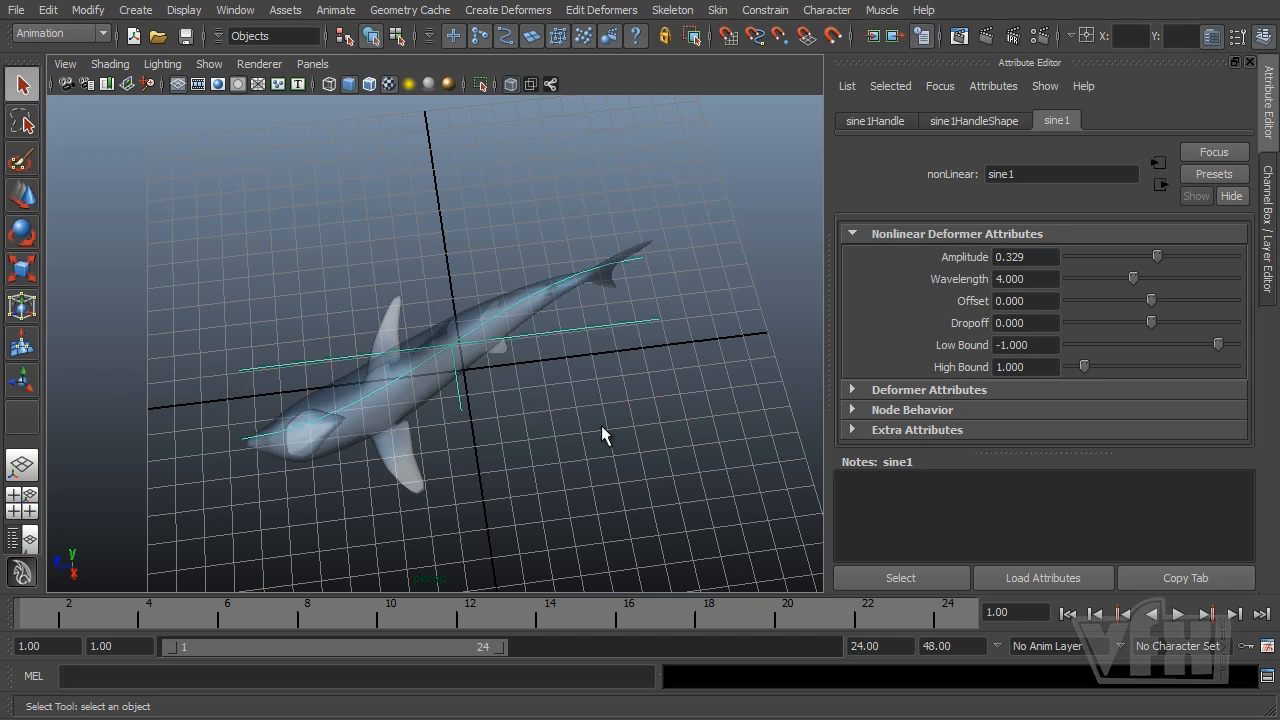
alt+drag(606, 422, 586, 402)
click(1024, 278)
text(2)
key(Return)
alt+drag(584, 416, 626, 422)
alt+drag(531, 354, 467, 373)
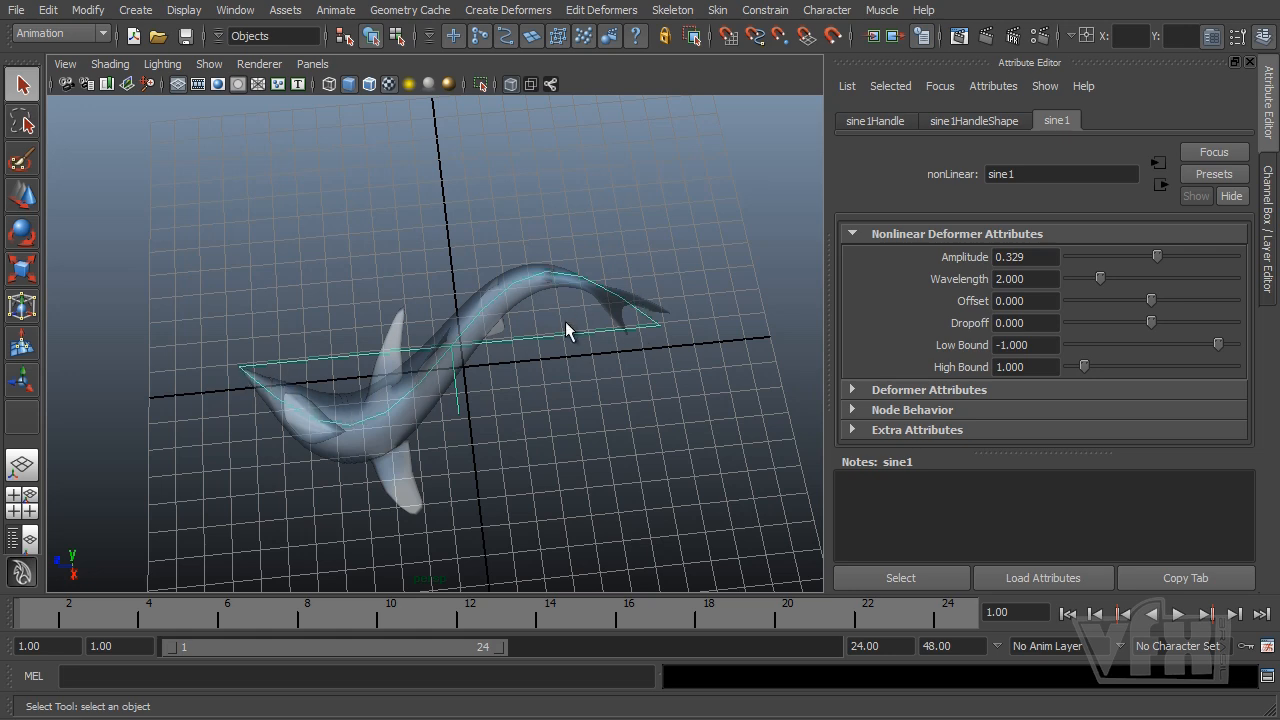
Step: Set the sine deformer's Offset to 0.1 and raise it further to 0.2
click(1050, 301)
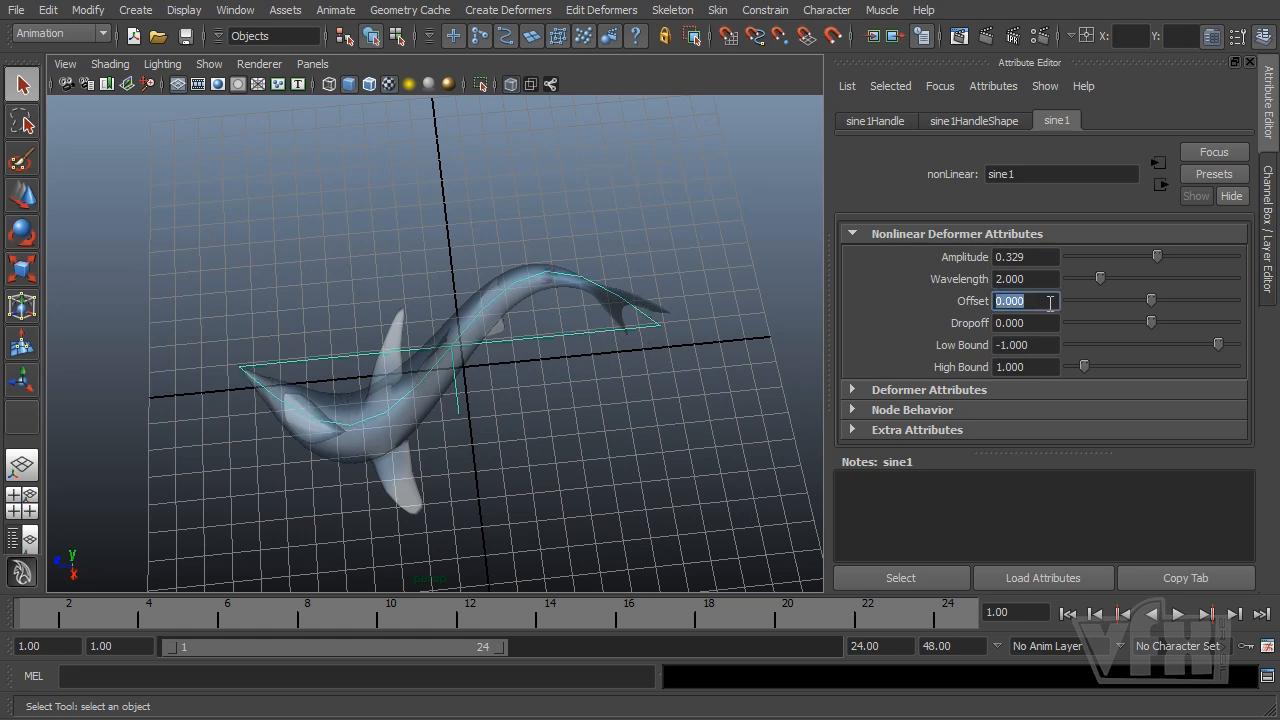
text(0.1)
key(Return)
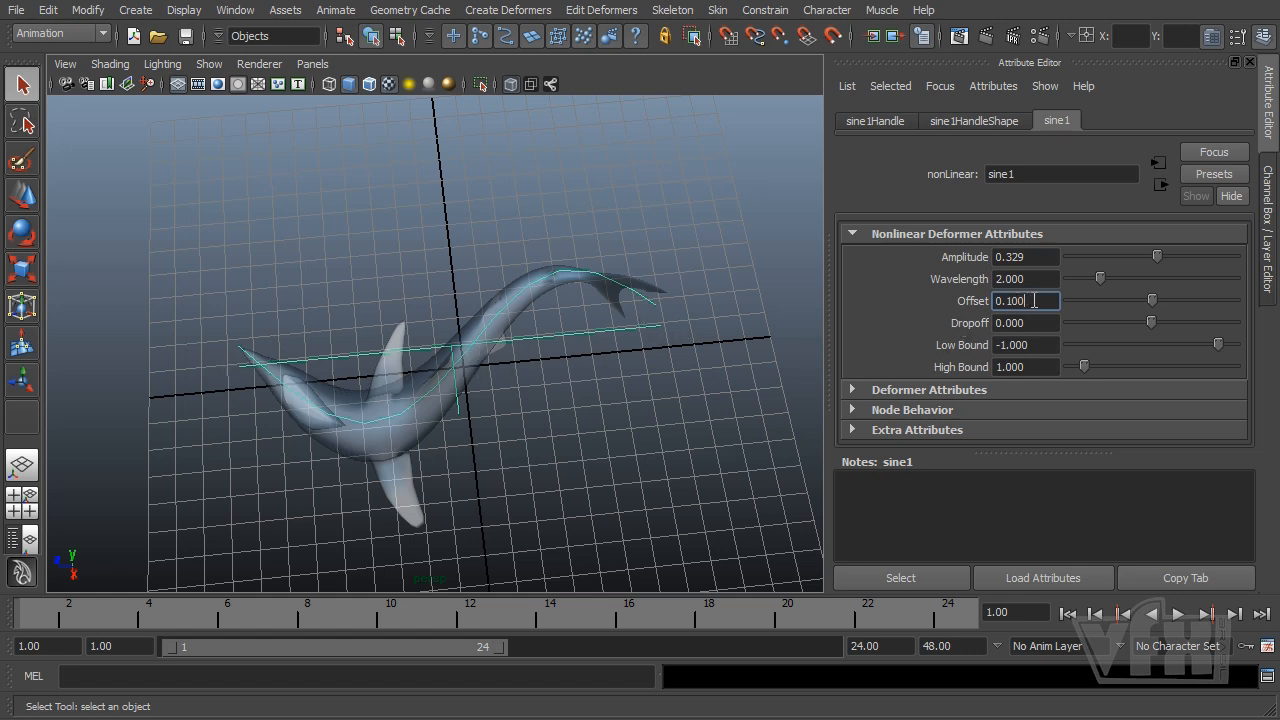
key(BackSpace)
key(BackSpace)
key(BackSpace)
text(2)
key(Return)
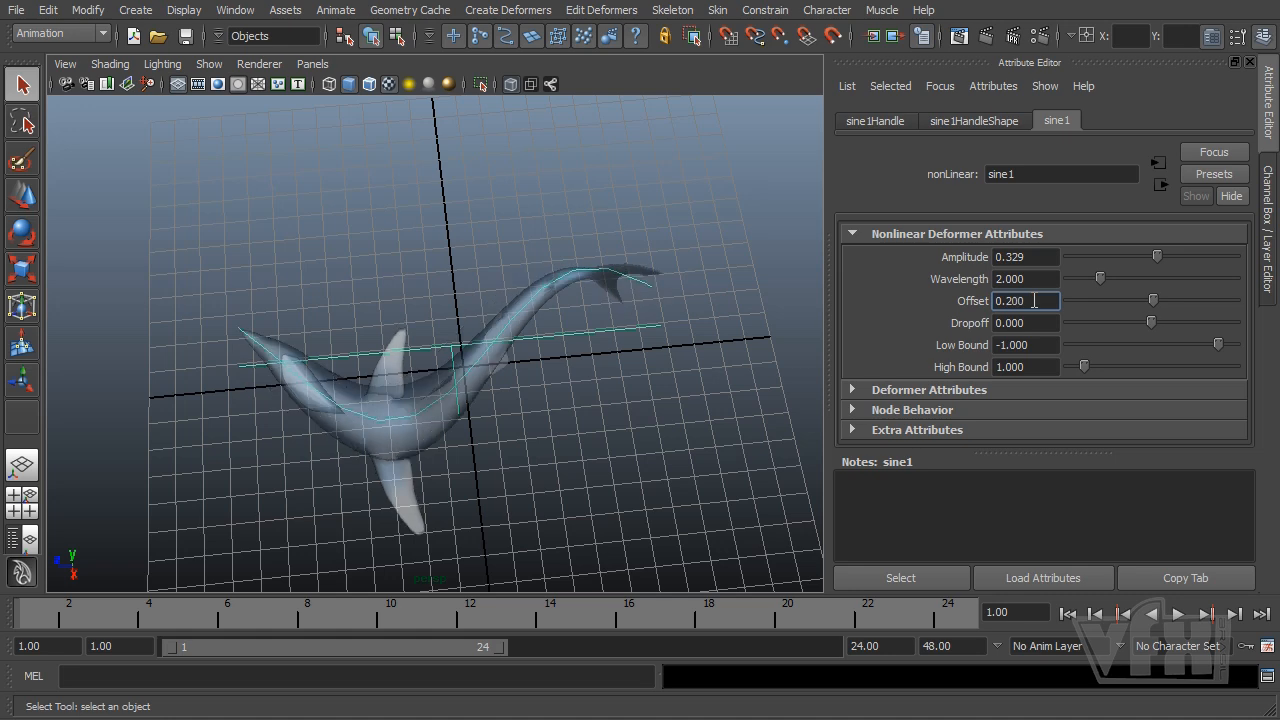
Step: Raise the sine deformer's Offset to 0.3 and inspect how the wave shifts along the shark
key(BackSpace)
key(BackSpace)
key(BackSpace)
text(3)
key(Return)
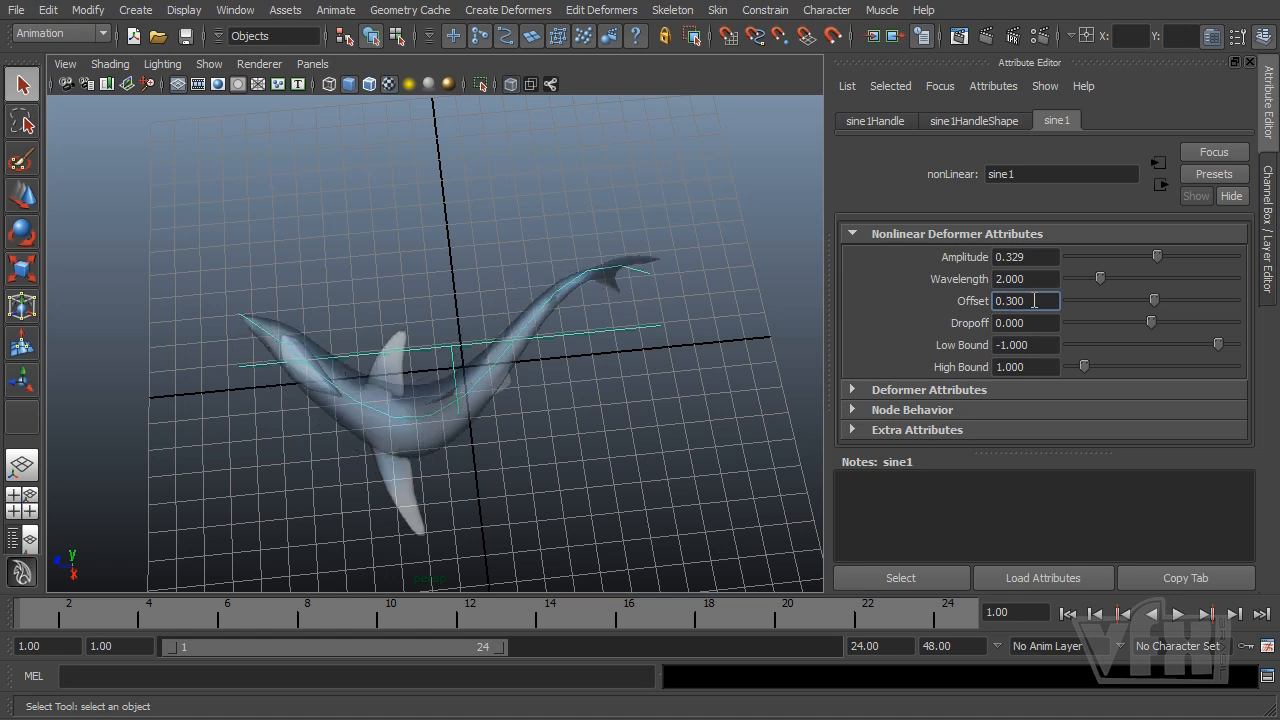
alt+drag(541, 325, 507, 345)
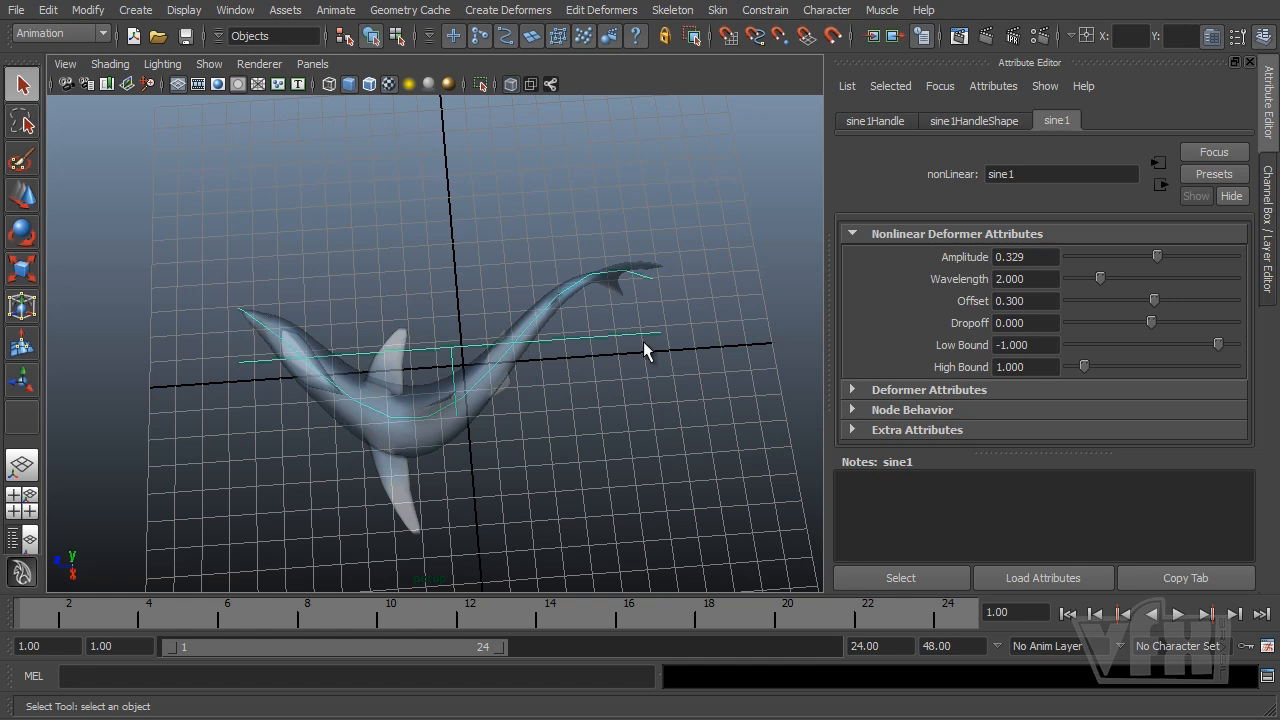
Step: Try negative Offset values on the sine deformer, entering -0.1 and -0.2
click(1040, 279)
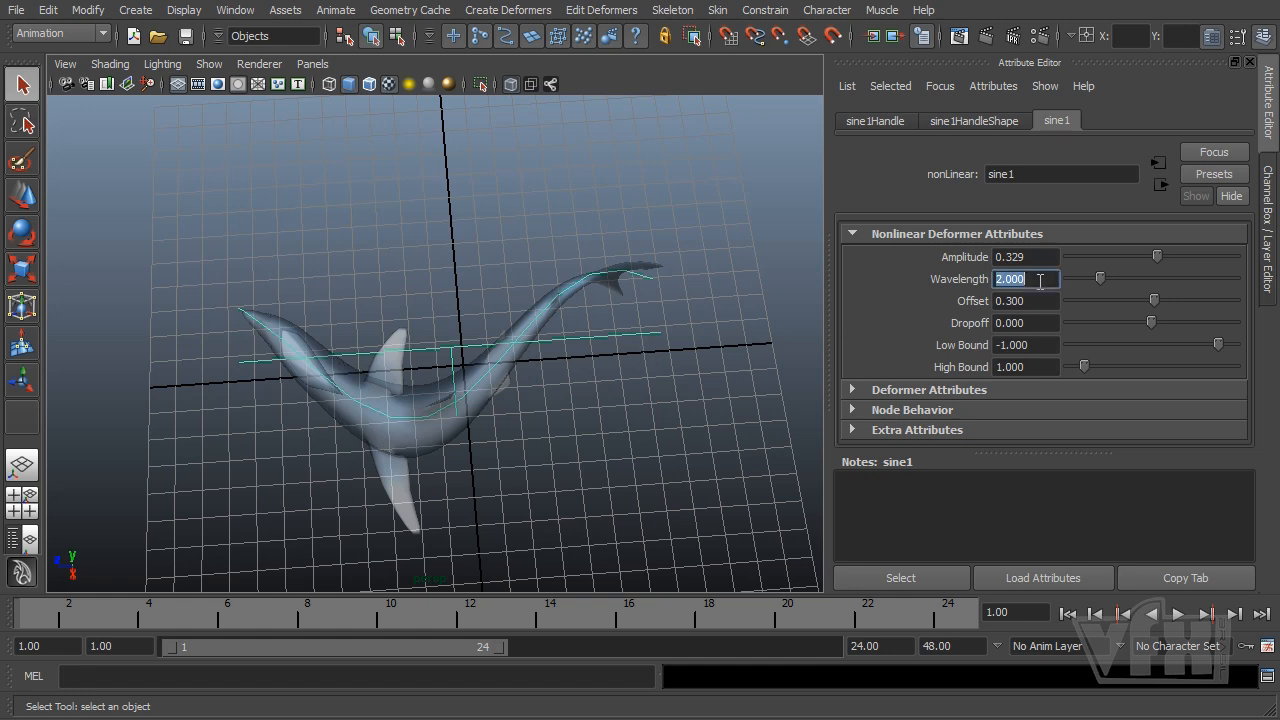
click(1034, 302)
text(-0.1)
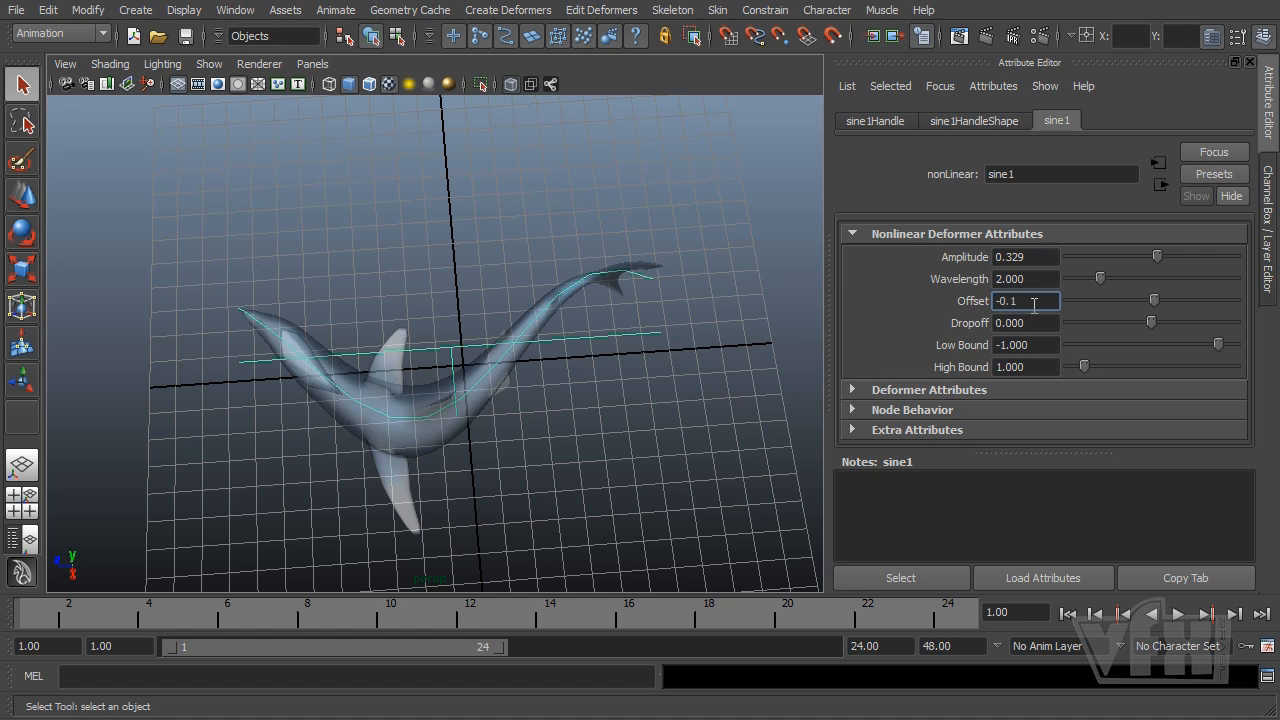
key(Return)
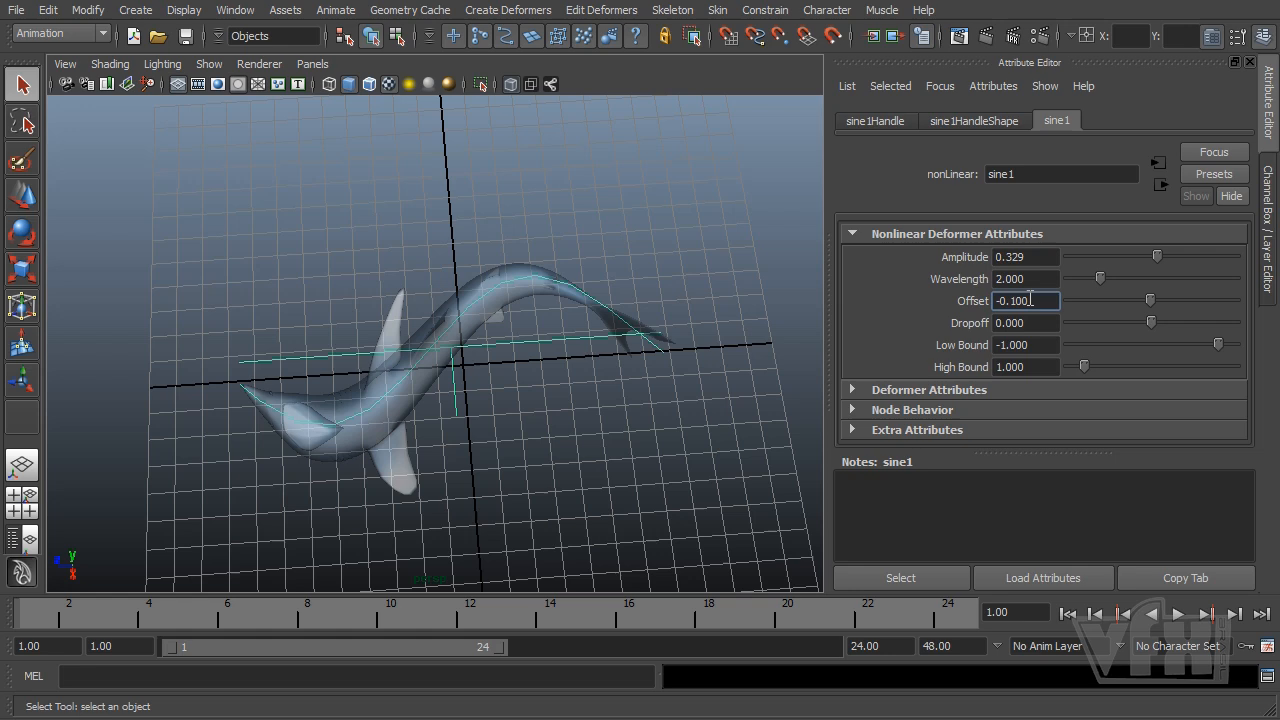
key(BackSpace)
key(BackSpace)
key(BackSpace)
text(2)
key(Return)
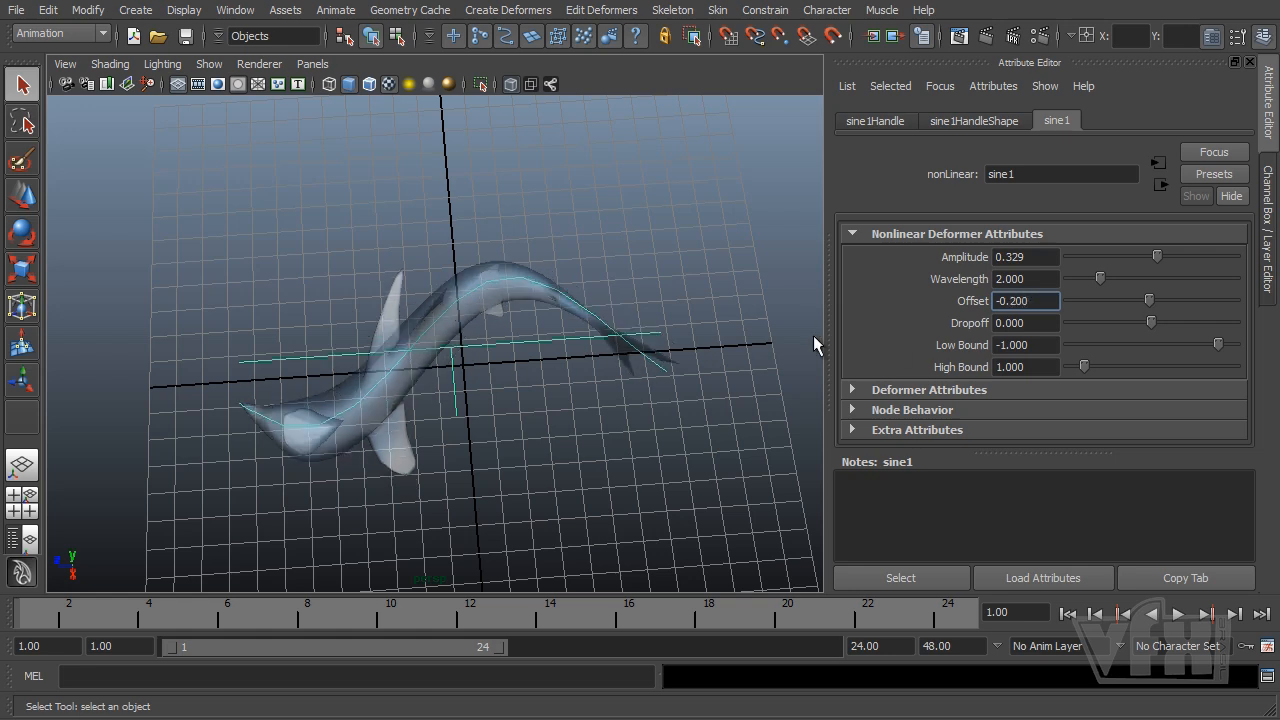
Step: Slide the sine deformer's Offset through its range and reset it to 0
mouse_move(1149, 301)
mouse_down()
mouse_move(1063, 315)
mouse_move(1069, 299)
mouse_move(1105, 291)
mouse_move(1187, 313)
mouse_move(1130, 305)
mouse_up()
double_click(1040, 305)
text(0)
key(Return)
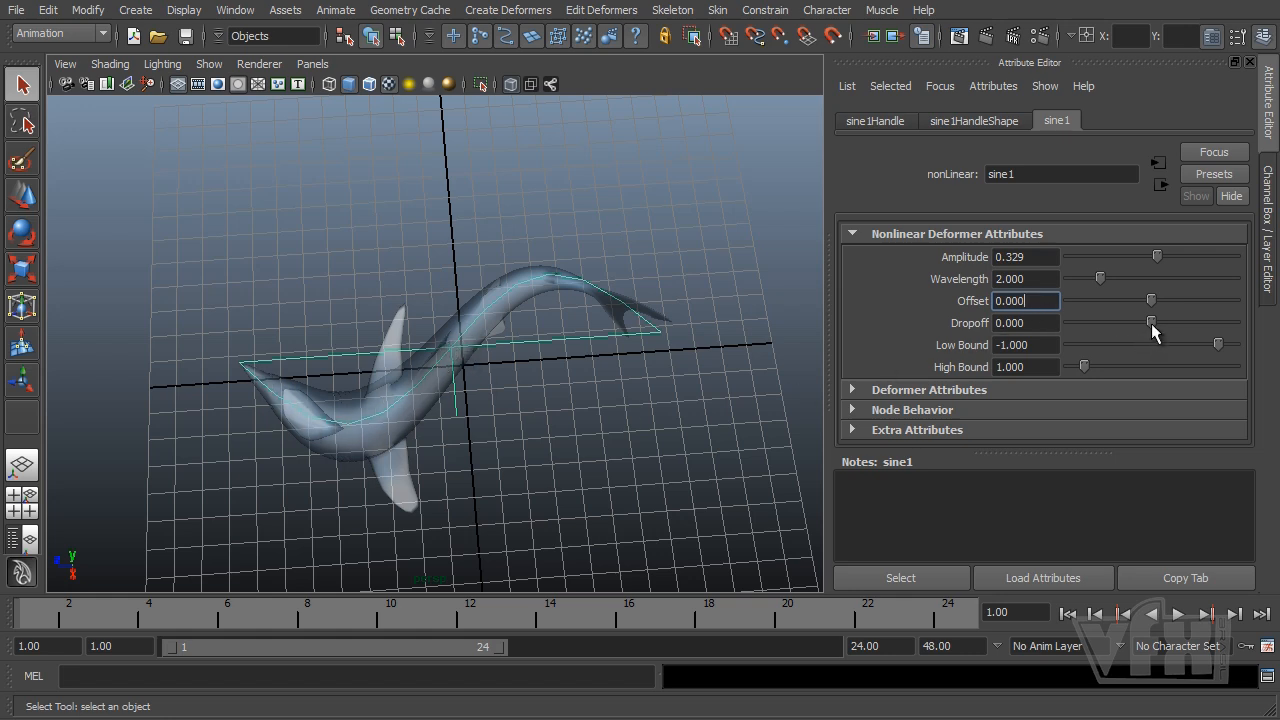
Step: Try the sine deformer's Dropoff at -1 and at 1, and reset it to 0
drag(1152, 323, 1067, 323)
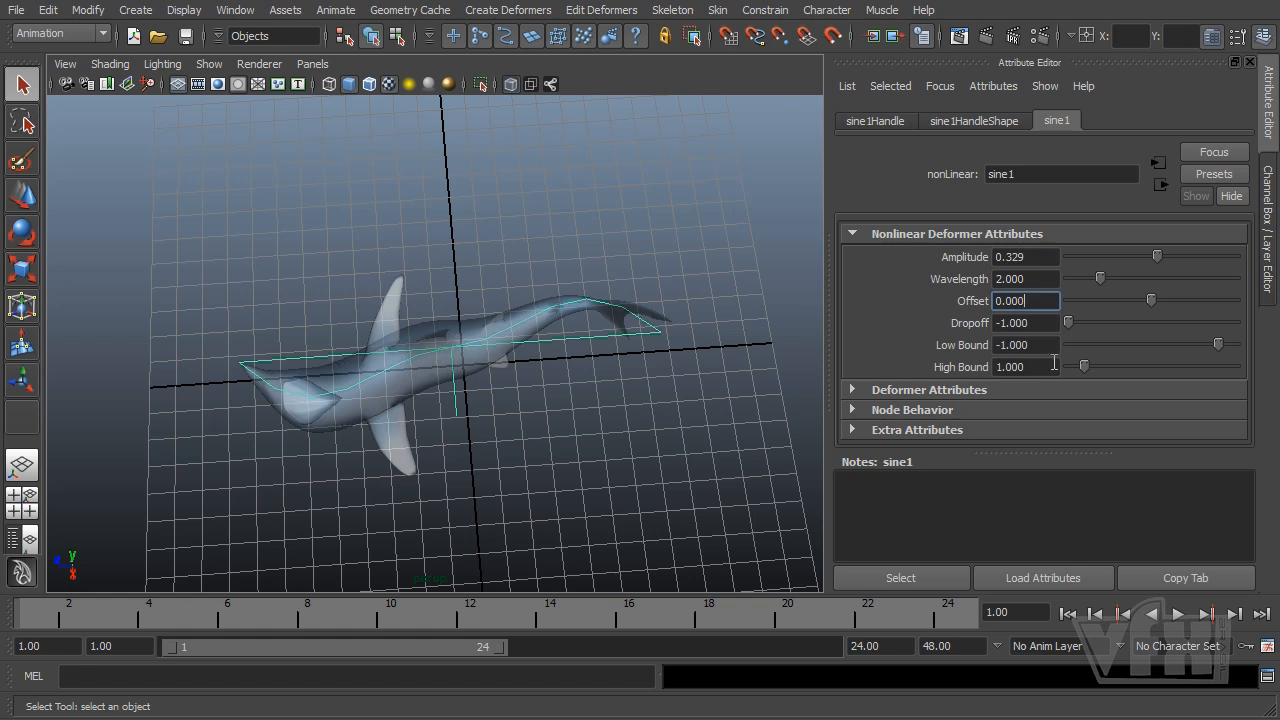
drag(1069, 323, 1240, 323)
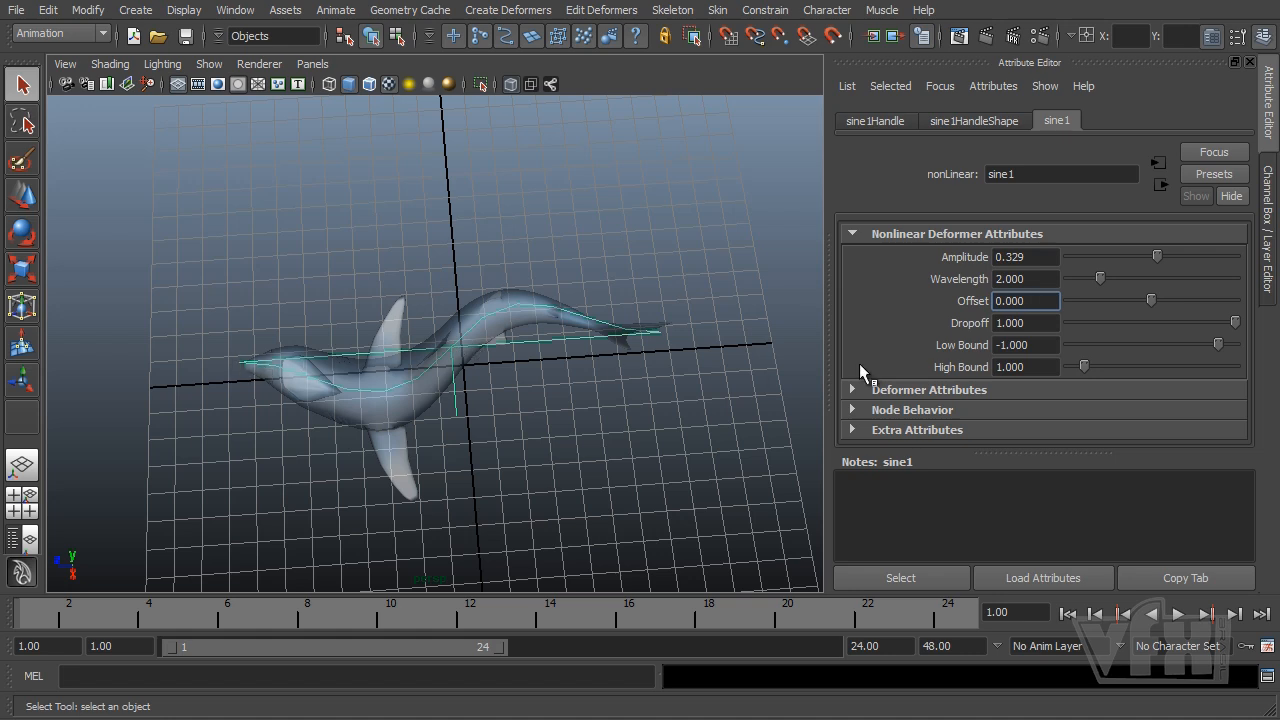
double_click(1048, 322)
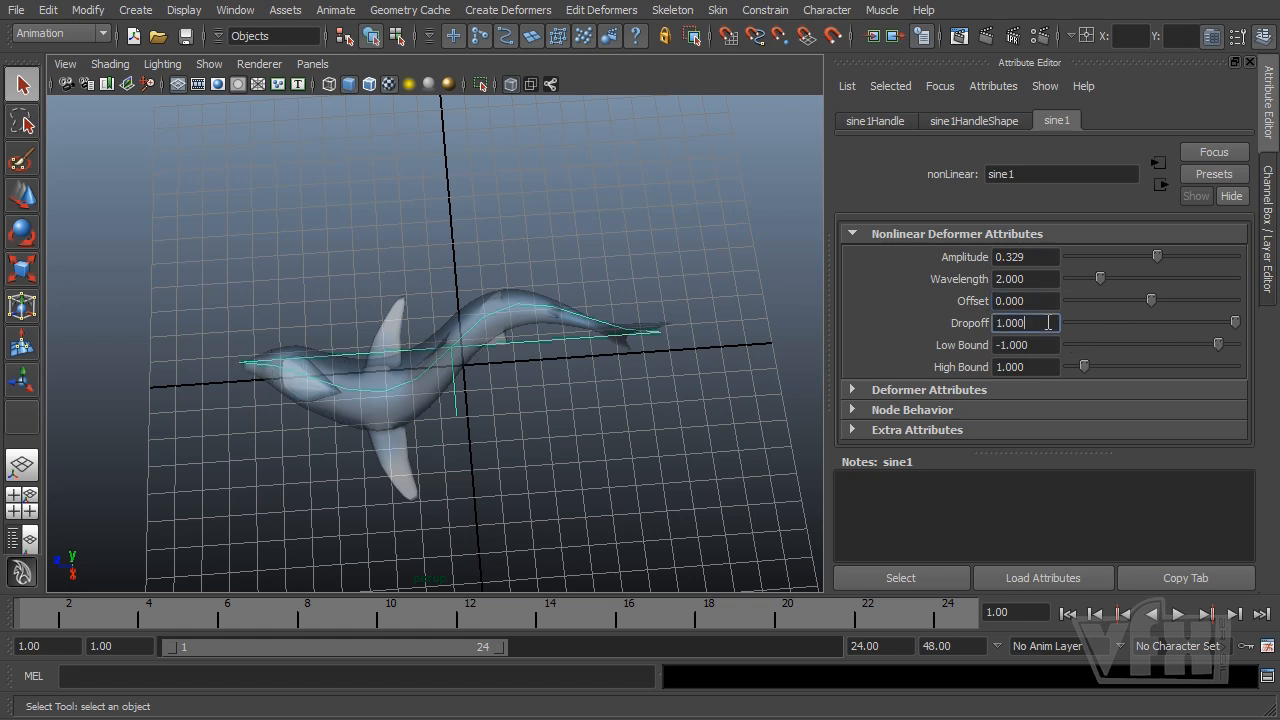
text(0)
key(Return)
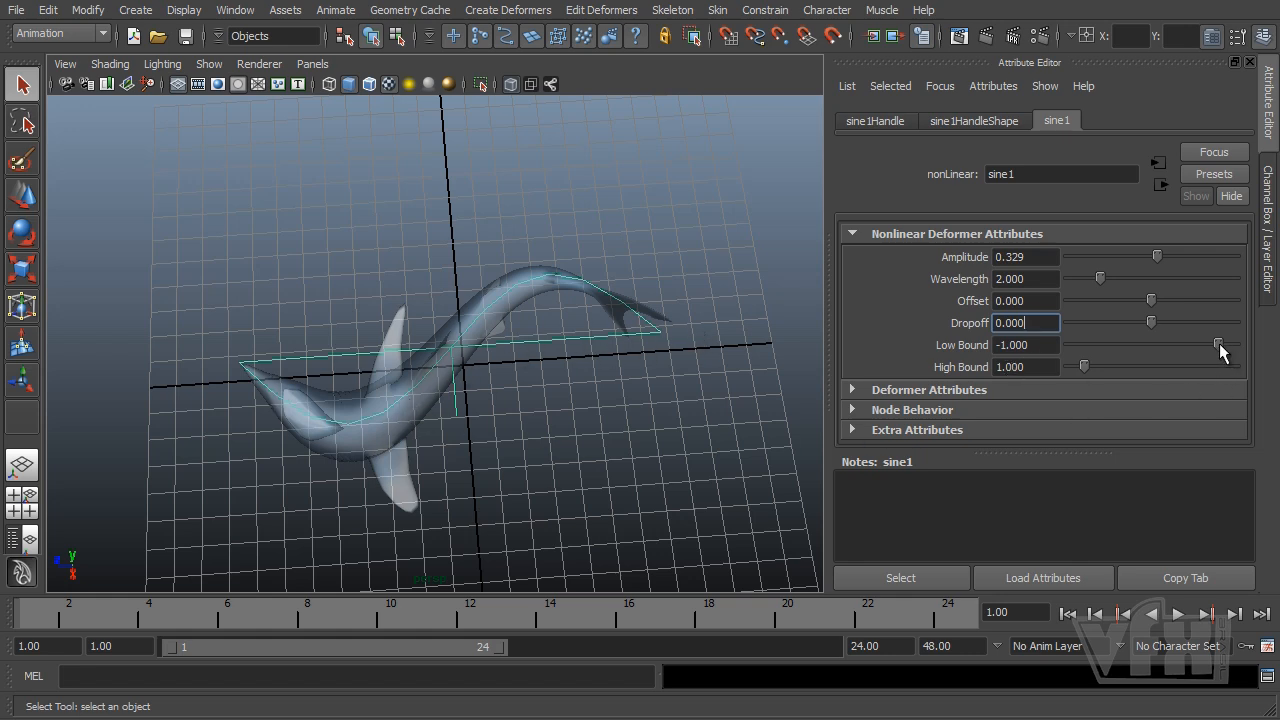
Step: Set both the Low Bound and High Bound of the sine deformer to 0 and inspect the shark
drag(1219, 343, 1240, 346)
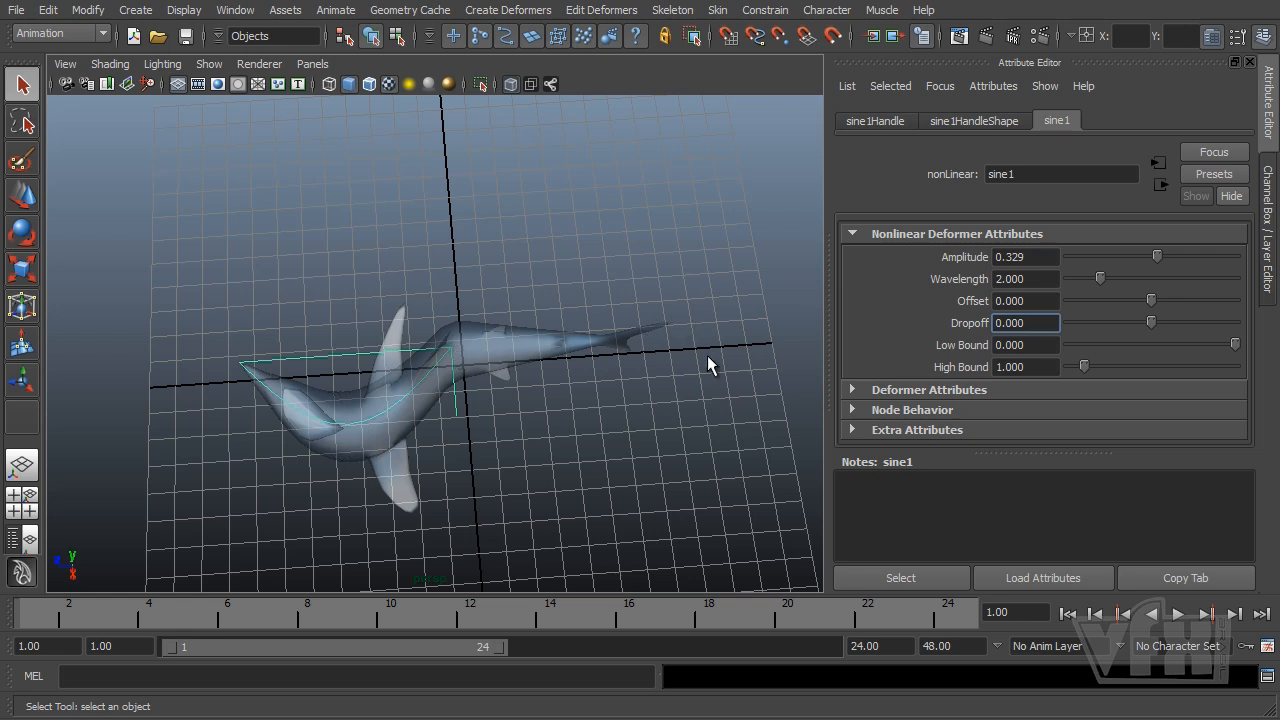
click(1028, 367)
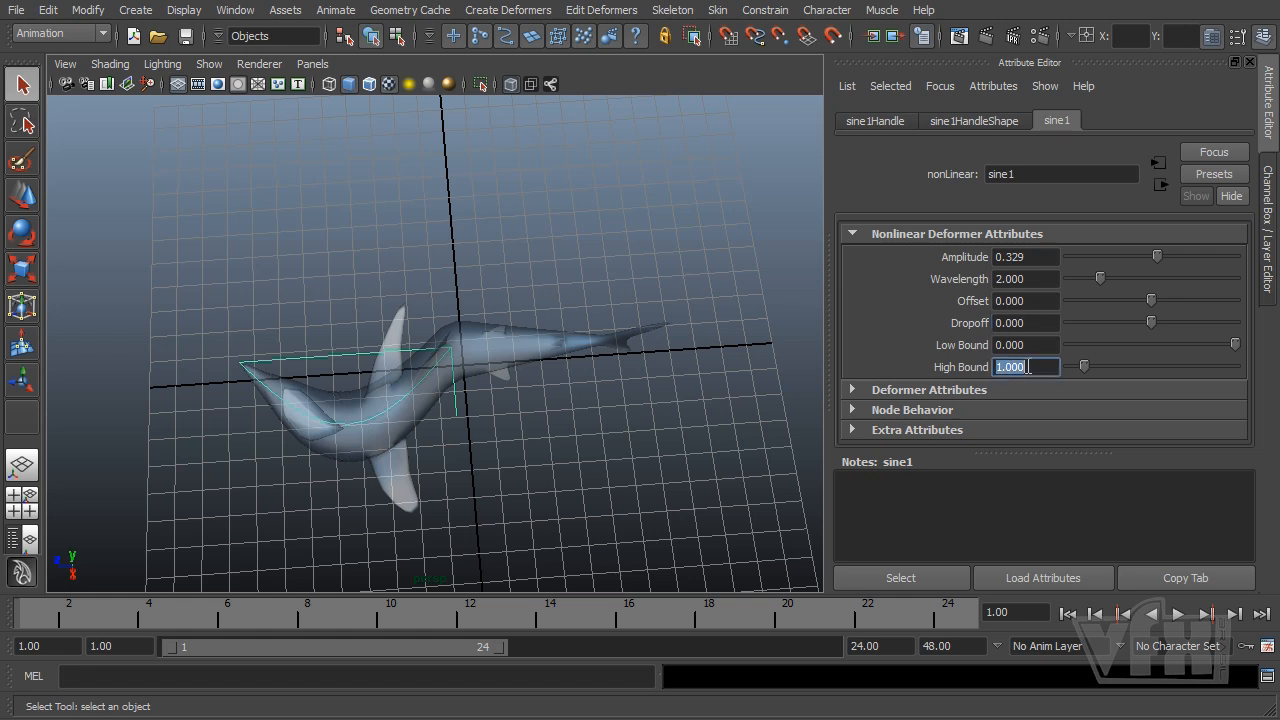
drag(1081, 363, 1063, 366)
alt+drag(457, 355, 415, 369)
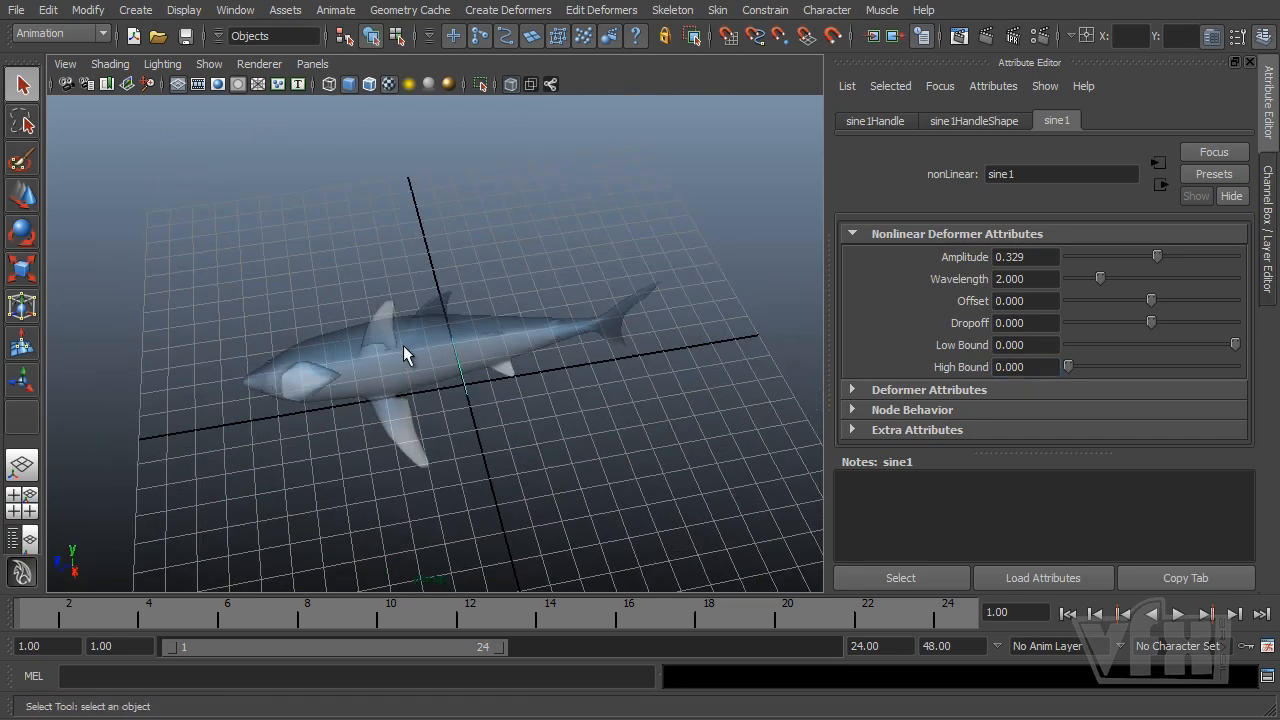
mouse_move(497, 367)
alt+mouse_down()
mouse_move(494, 394)
mouse_move(497, 361)
alt+mouse_up()
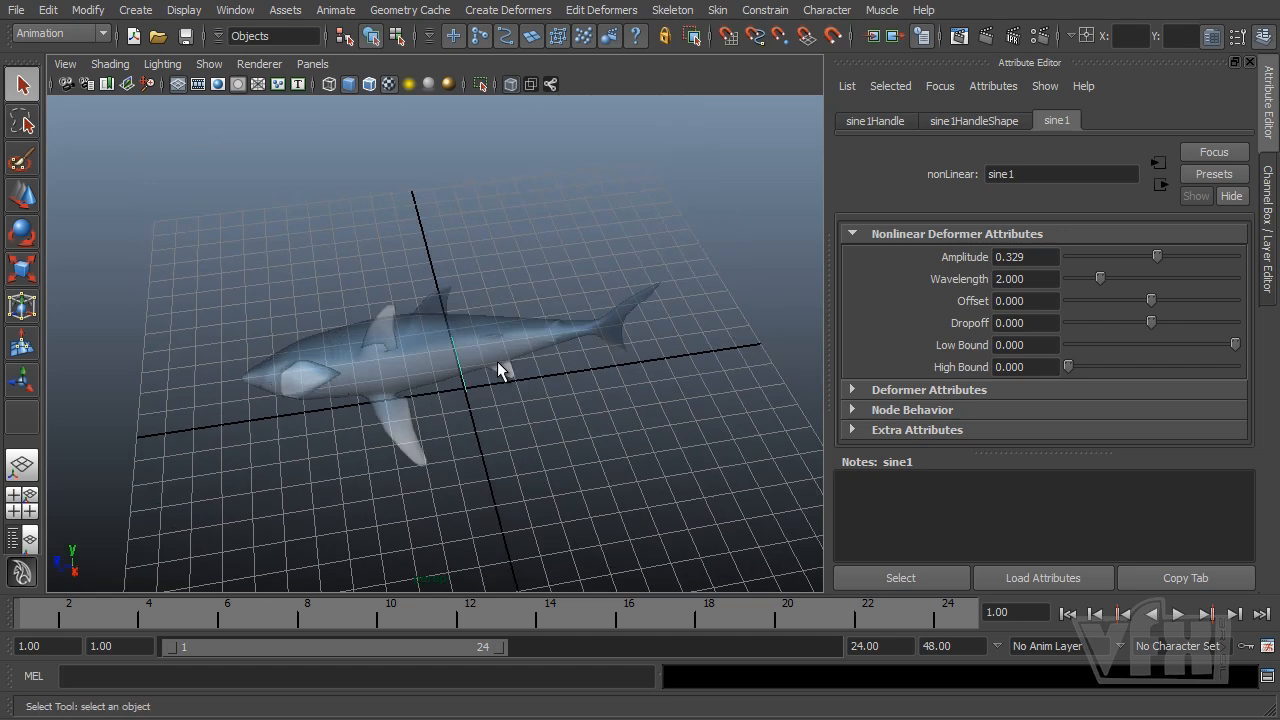
Step: Extend the sine deformer beyond the shark with a High Bound of about 2.4 and a Low Bound of about -2.5
click(1038, 369)
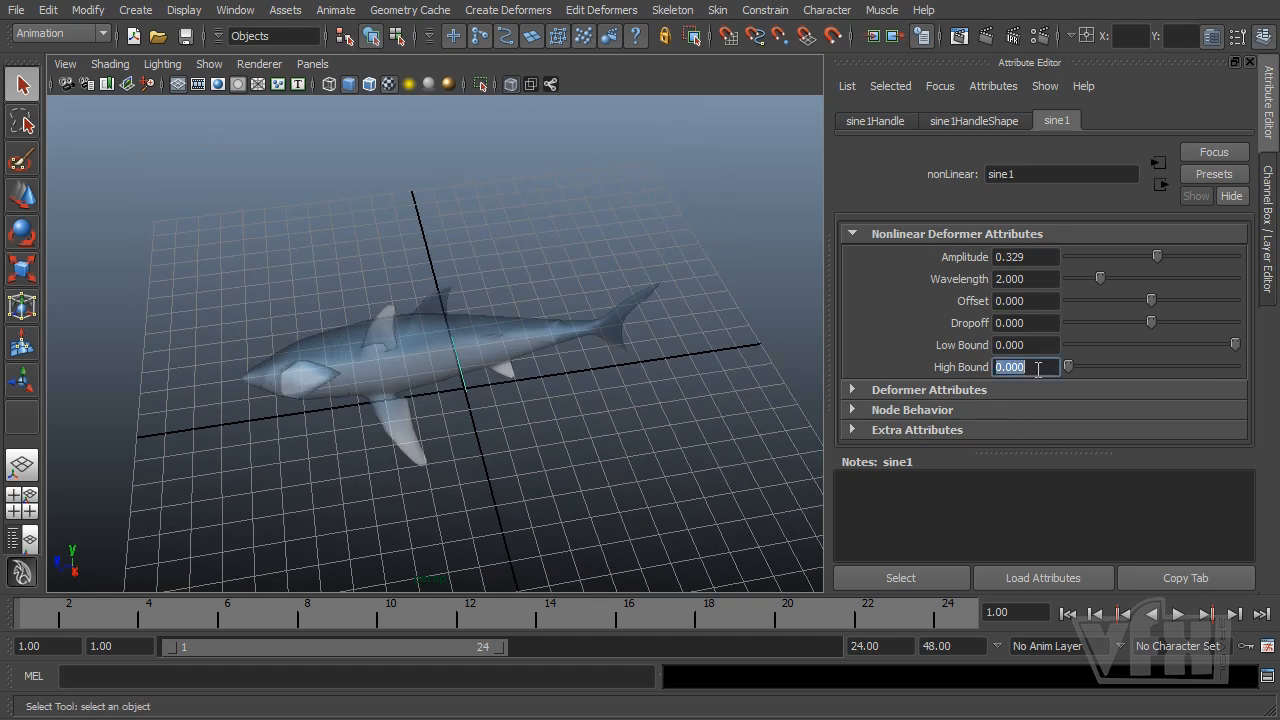
text(1)
key(Return)
drag(1064, 364, 1107, 366)
alt+drag(343, 369, 461, 333)
alt+drag(232, 364, 168, 382)
drag(1239, 339, 1193, 351)
alt+middle_drag(643, 423, 601, 424)
alt+drag(601, 424, 494, 431)
alt+middle_drag(557, 437, 577, 449)
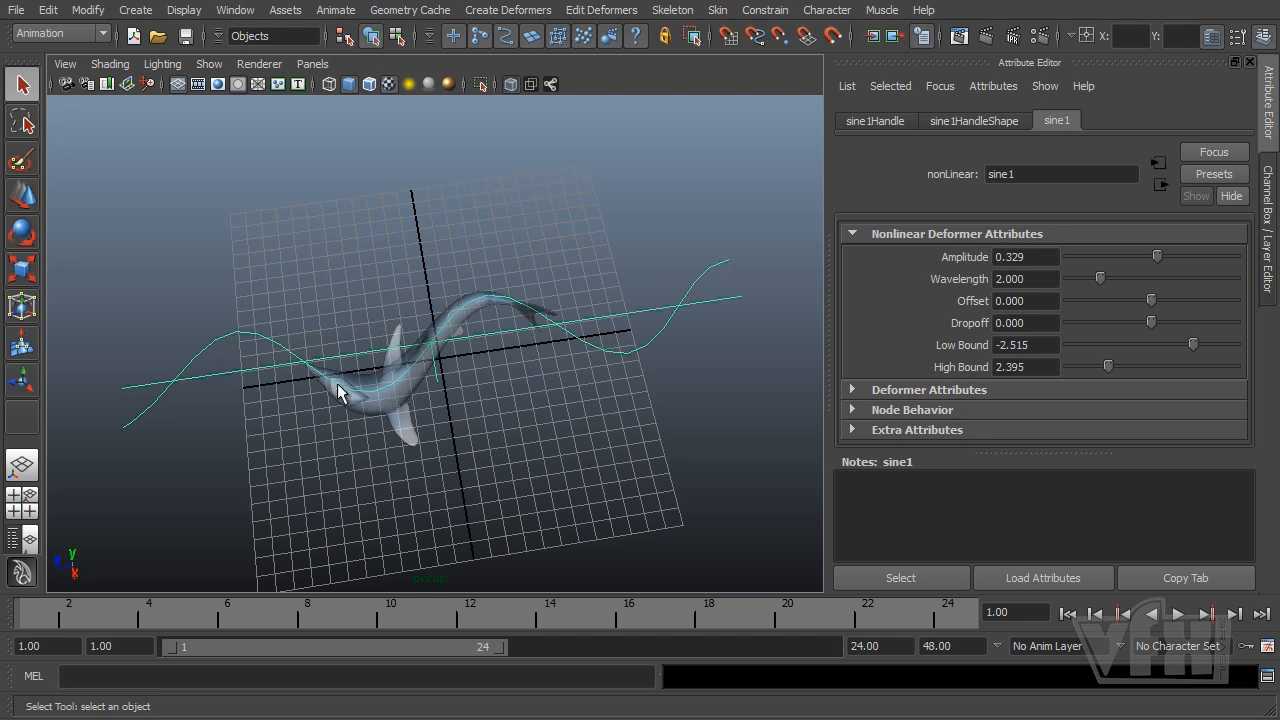
Step: Reset the sine deformer's Low Bound to -1 and High Bound to 1, and inspect the shark up close
alt+drag(557, 413, 471, 397)
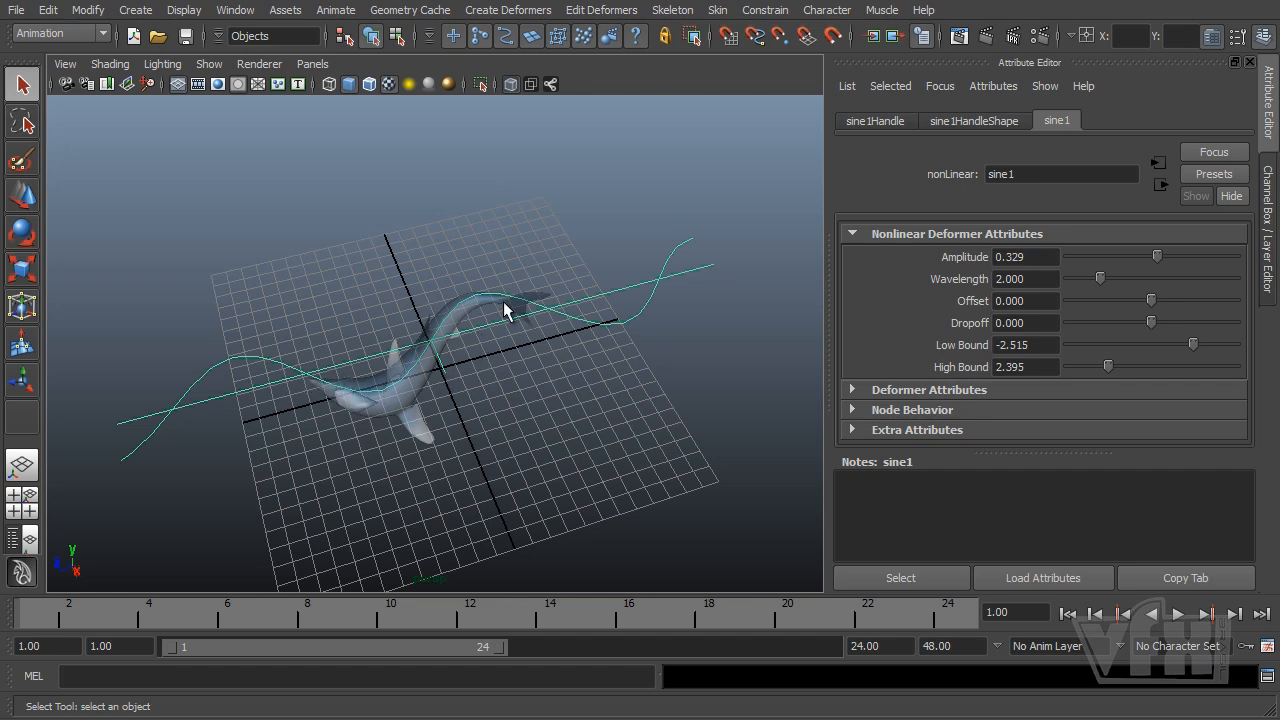
alt+drag(587, 393, 571, 377)
double_click(1050, 346)
text(-1)
key(Return)
double_click(1040, 366)
text(1)
key(Return)
alt+drag(451, 374, 440, 394)
alt+right_drag(440, 394, 561, 405)
alt+middle_drag(561, 405, 559, 387)
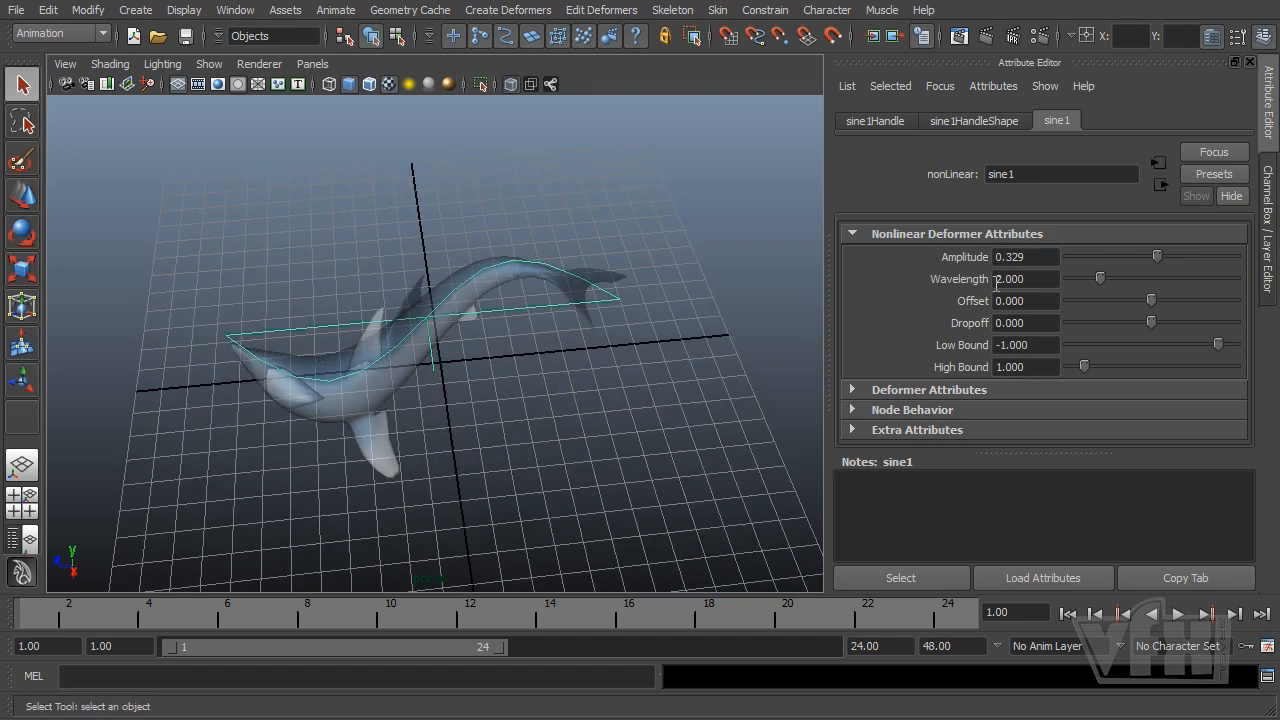
alt+drag(477, 365, 445, 309)
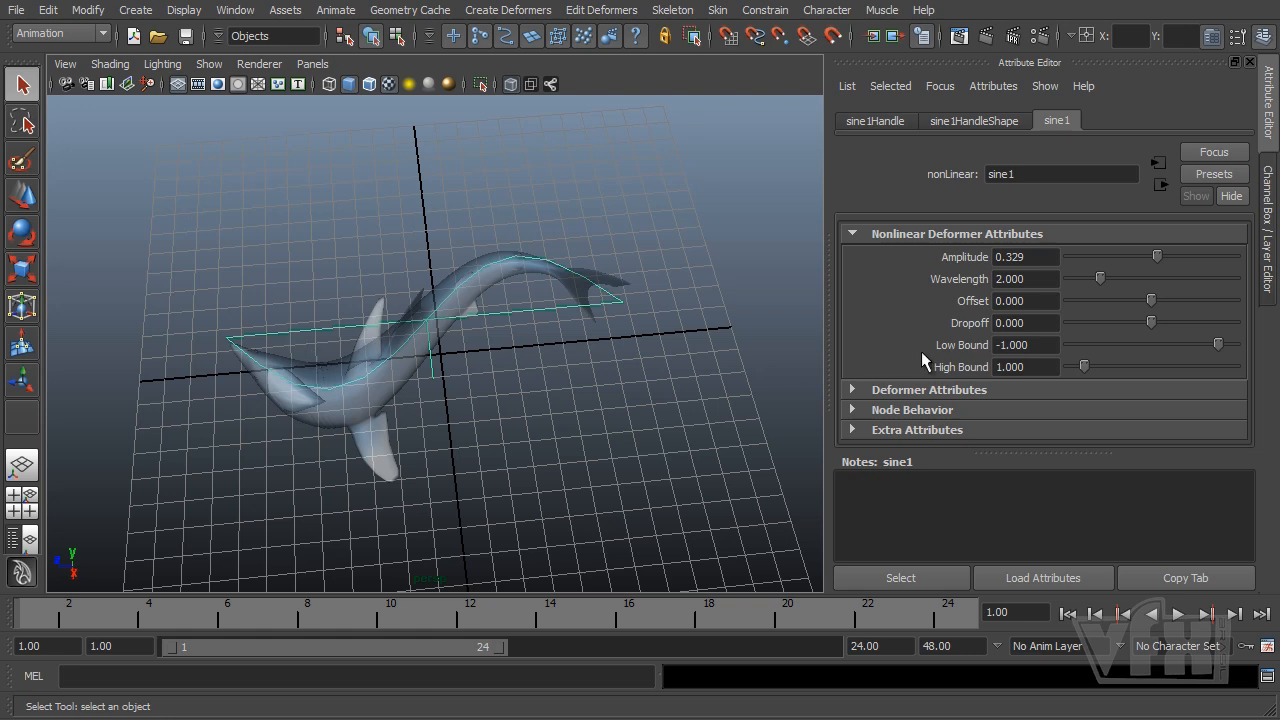
Step: Set the High Bound to 0 to limit the bend to the tail half, and raise the Offset to about 4.49
drag(1083, 363, 1067, 365)
alt+drag(363, 354, 420, 357)
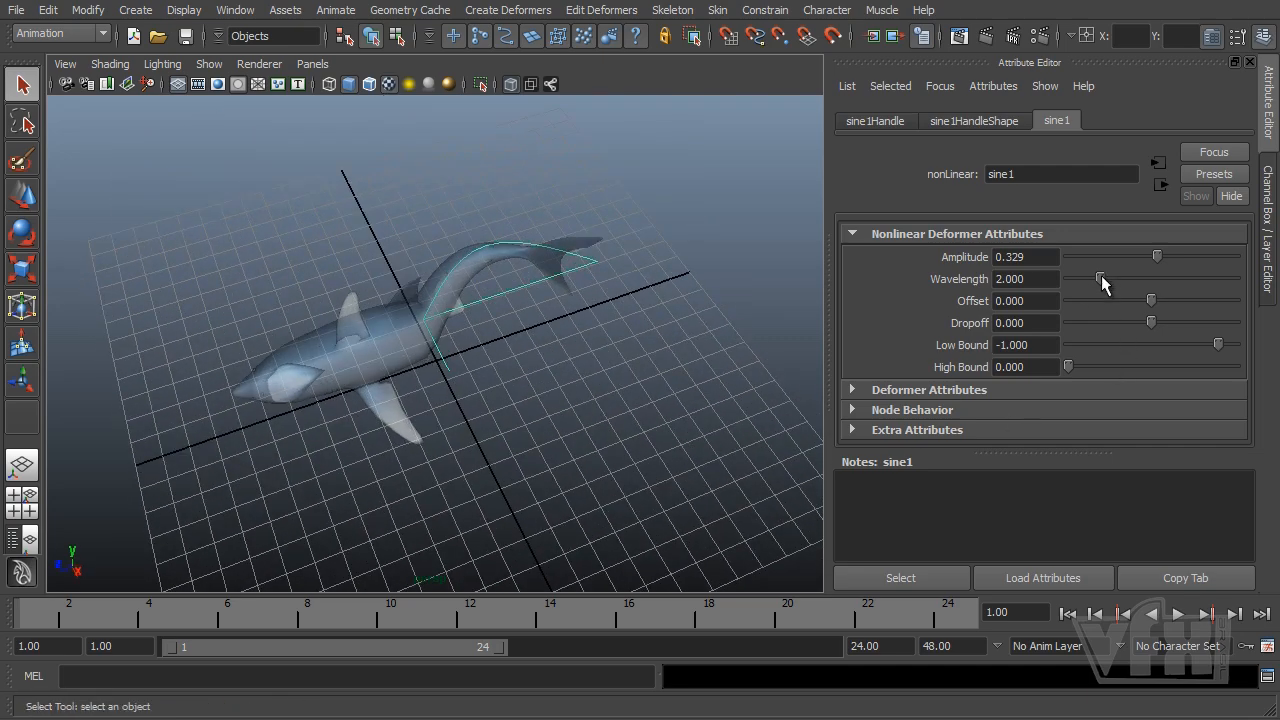
drag(1149, 298, 1190, 294)
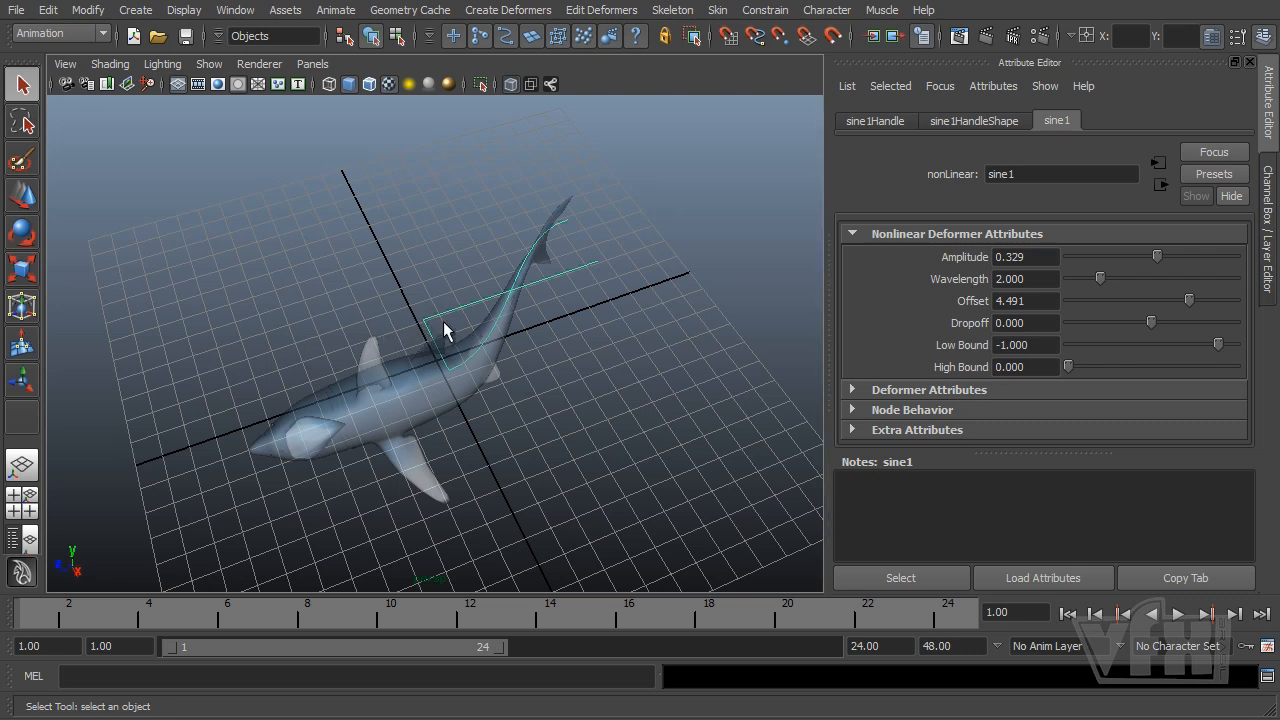
Step: Set the Dropoff to -1 and sweep the Offset to swing the tail, ending at about 6.05
drag(1155, 319, 1045, 325)
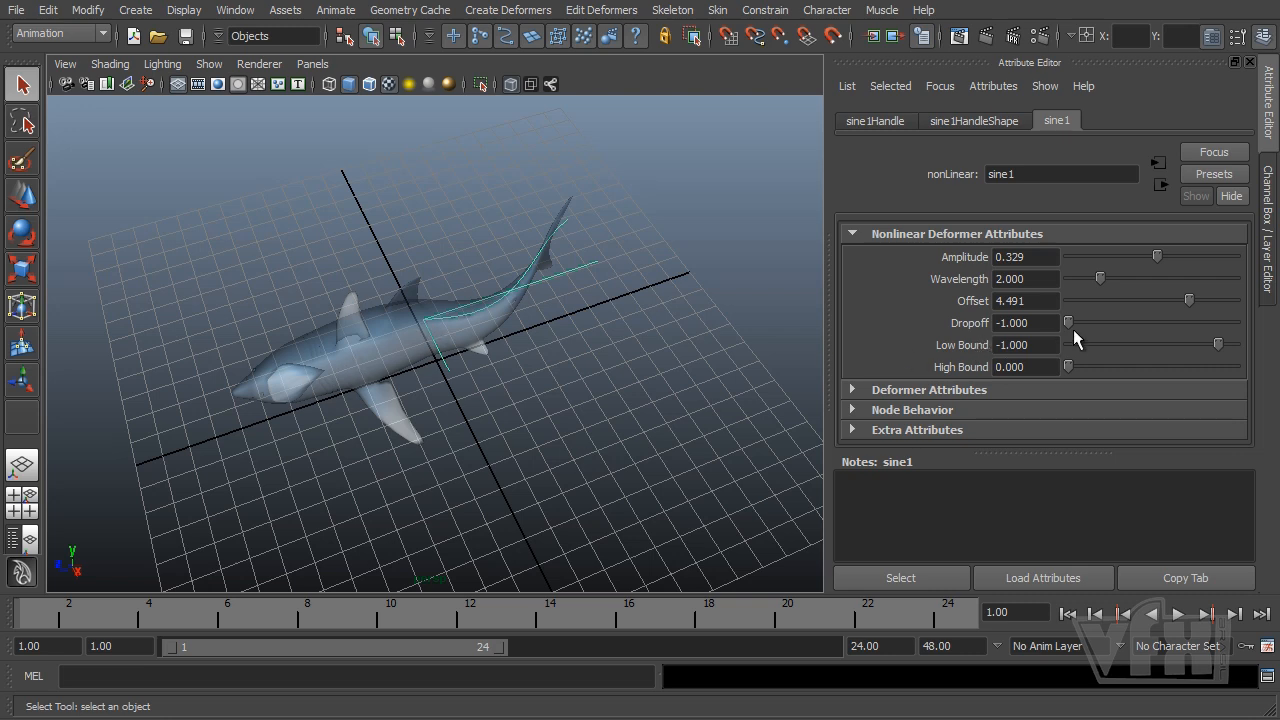
drag(1063, 301, 1183, 309)
alt+drag(608, 409, 494, 414)
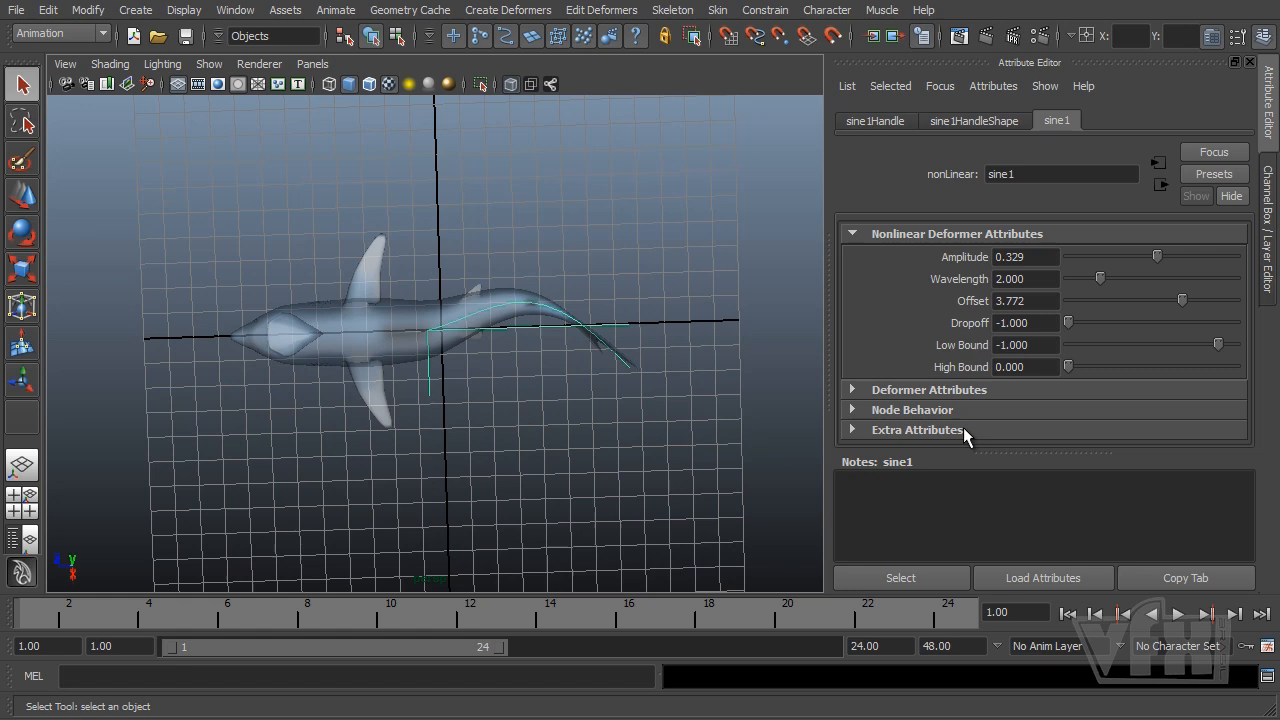
click(1073, 303)
drag(1072, 299, 1199, 335)
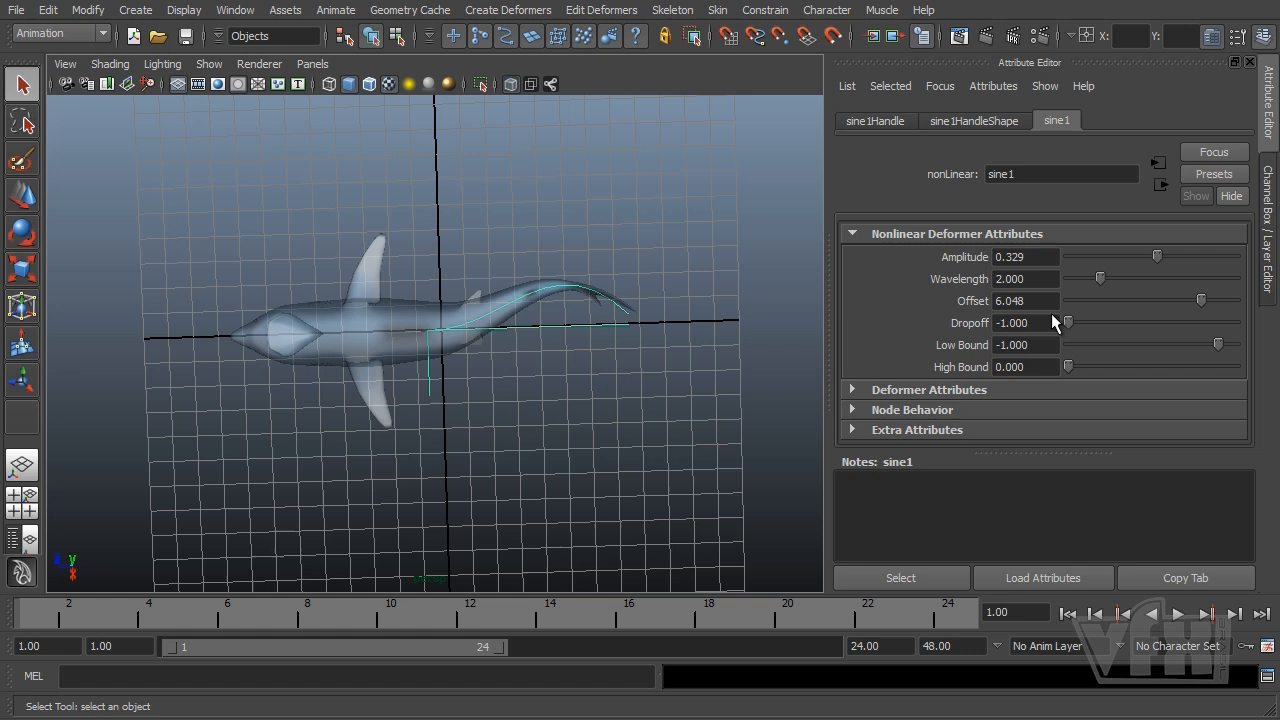
Step: Raise the Wavelength to about 5.08, sweep the Offset through its range, and leave the Offset at -10
drag(1099, 275, 1151, 275)
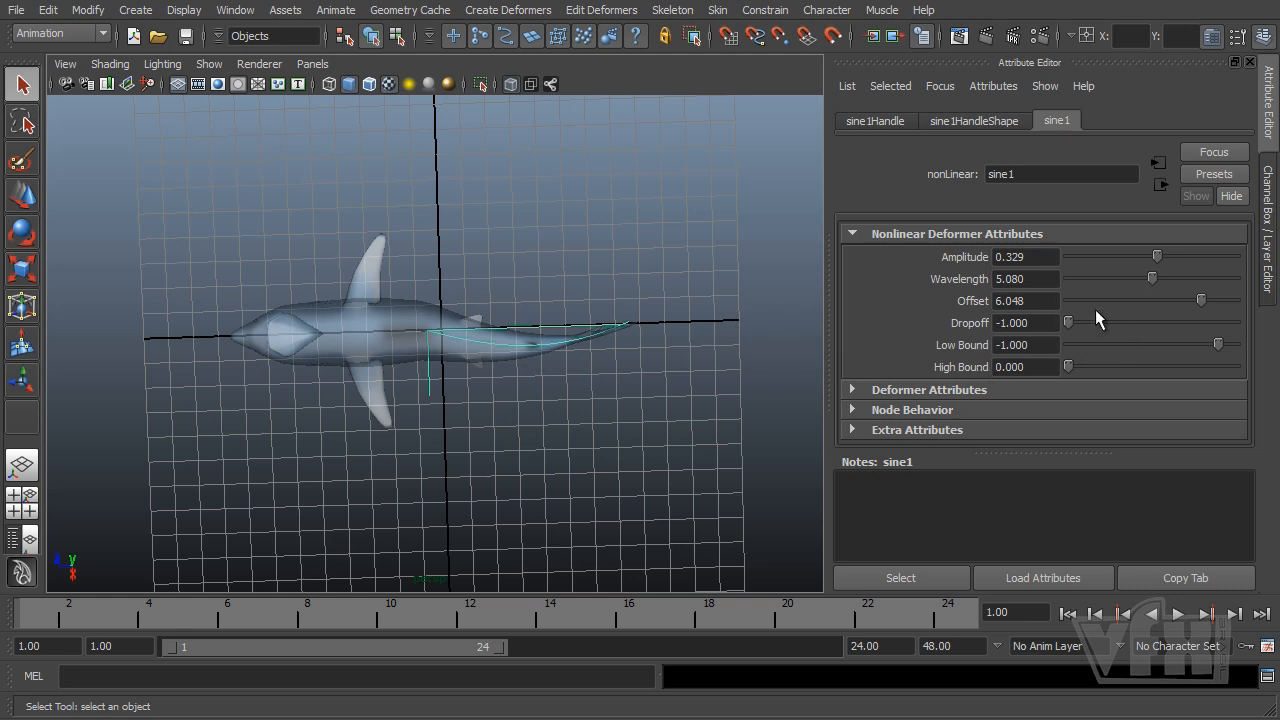
drag(1069, 303, 1240, 304)
click(1067, 300)
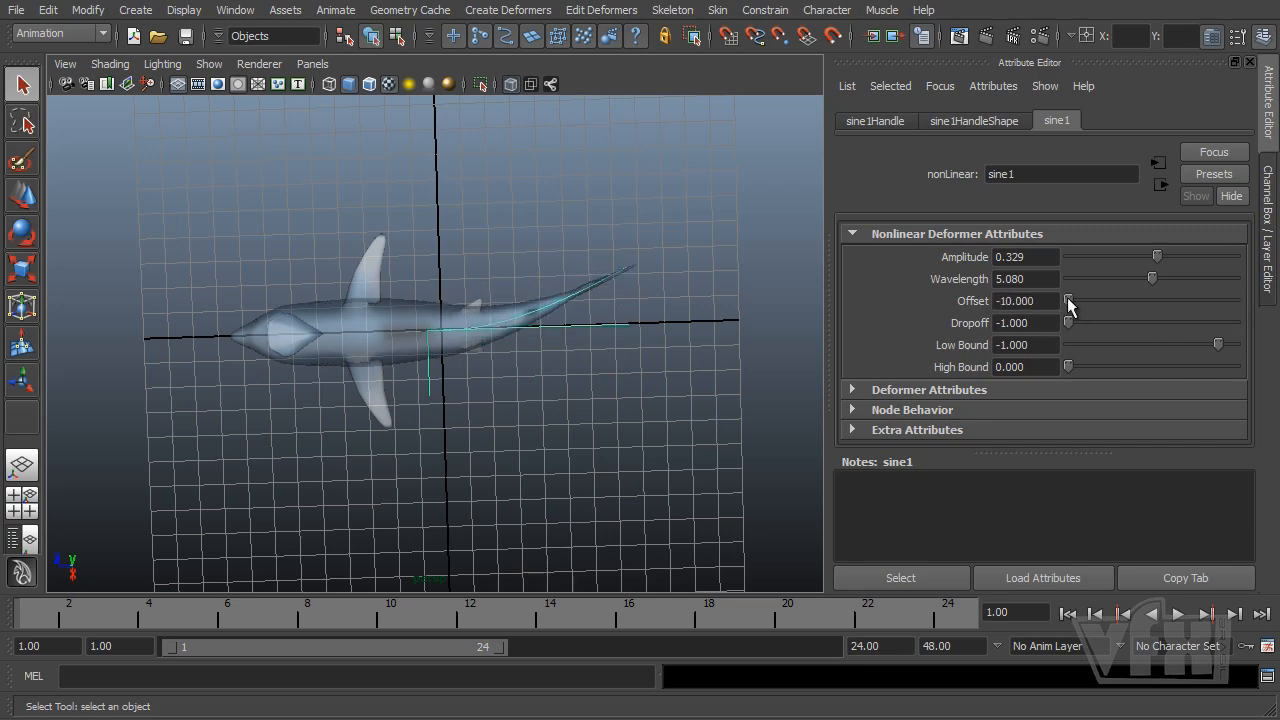
Step: Play the timeline briefly with the shark seen from an angled view, and return to the first frame
alt+drag(475, 447, 481, 295)
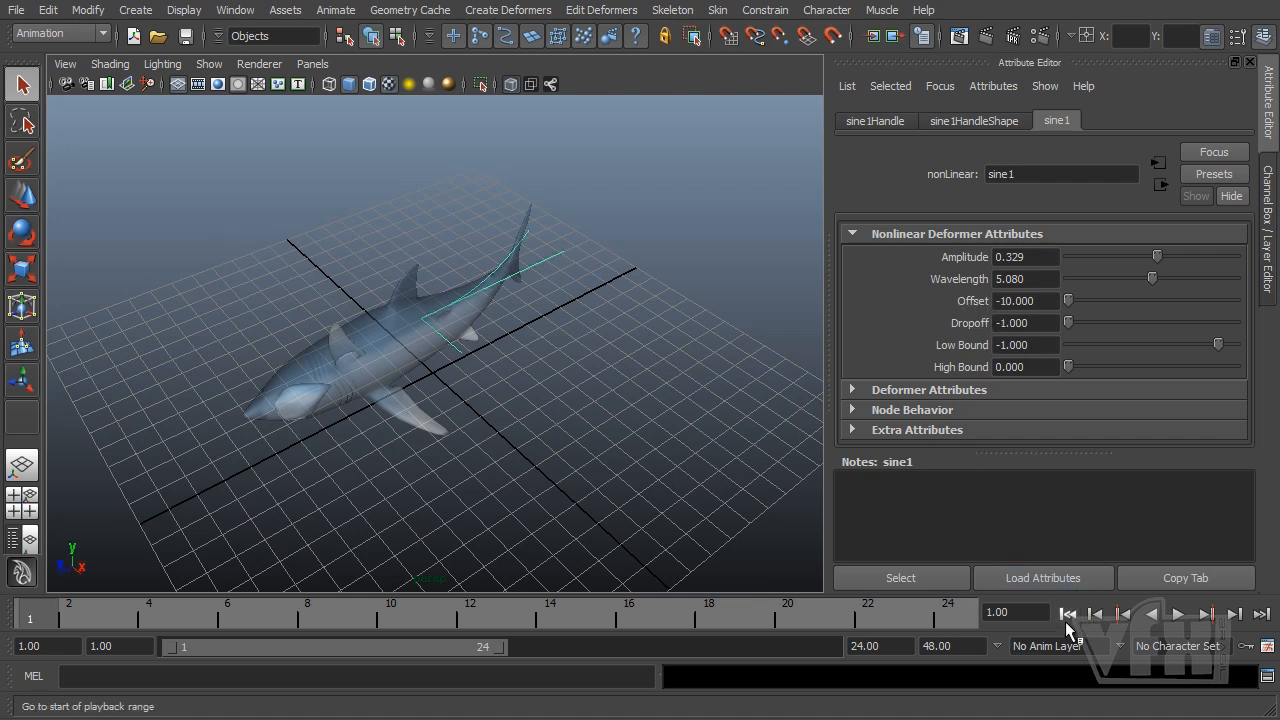
click(1177, 614)
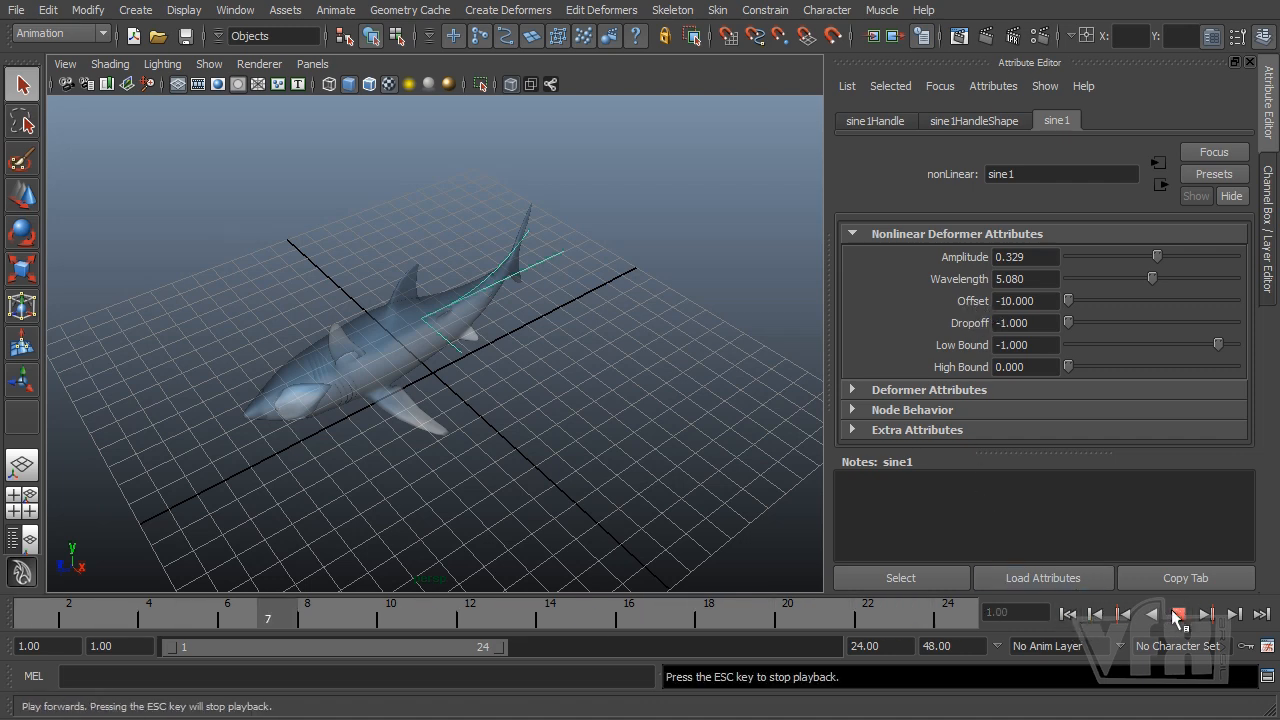
click(1177, 614)
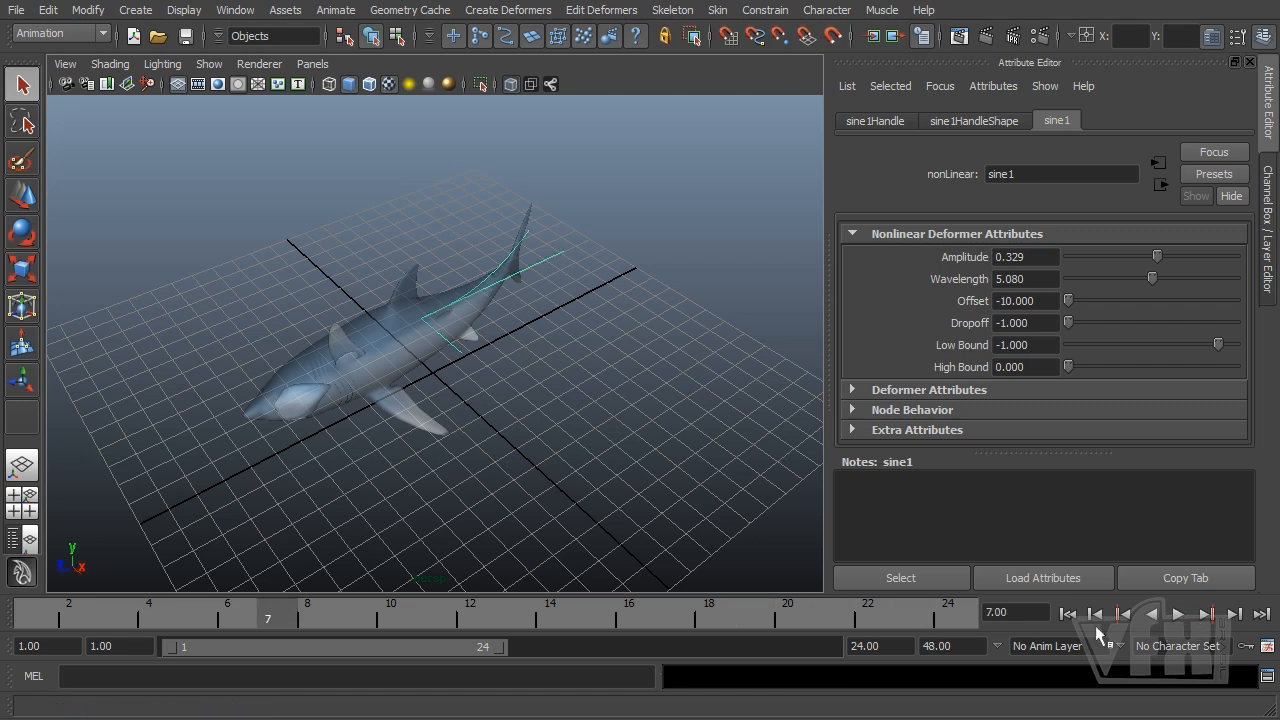
click(1067, 614)
Step: Turn off X-ray shading and frame the solid shark in a closer three-quarter view
alt+drag(557, 425, 504, 380)
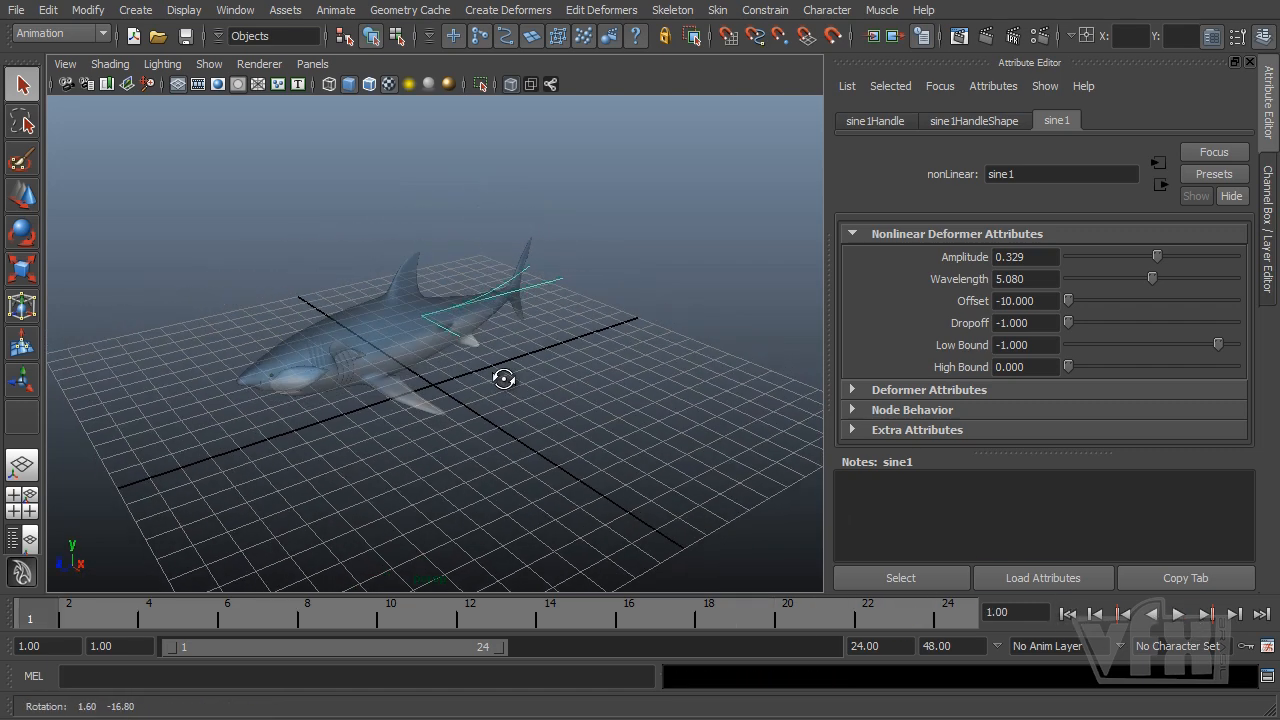
click(511, 86)
mouse_move(479, 390)
alt+mouse_down()
mouse_move(457, 366)
mouse_move(387, 391)
mouse_move(560, 391)
mouse_move(631, 406)
alt+mouse_up()
alt+right_drag(563, 417, 603, 429)
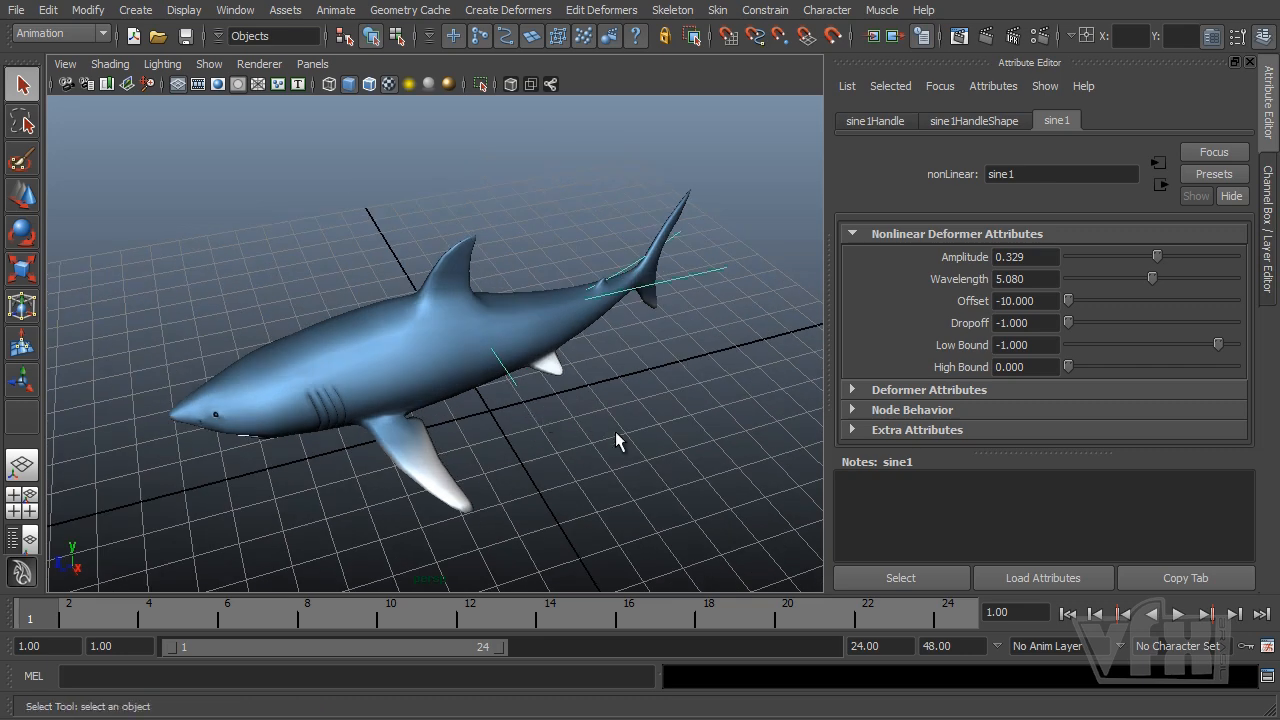
alt+middle_drag(597, 432, 586, 433)
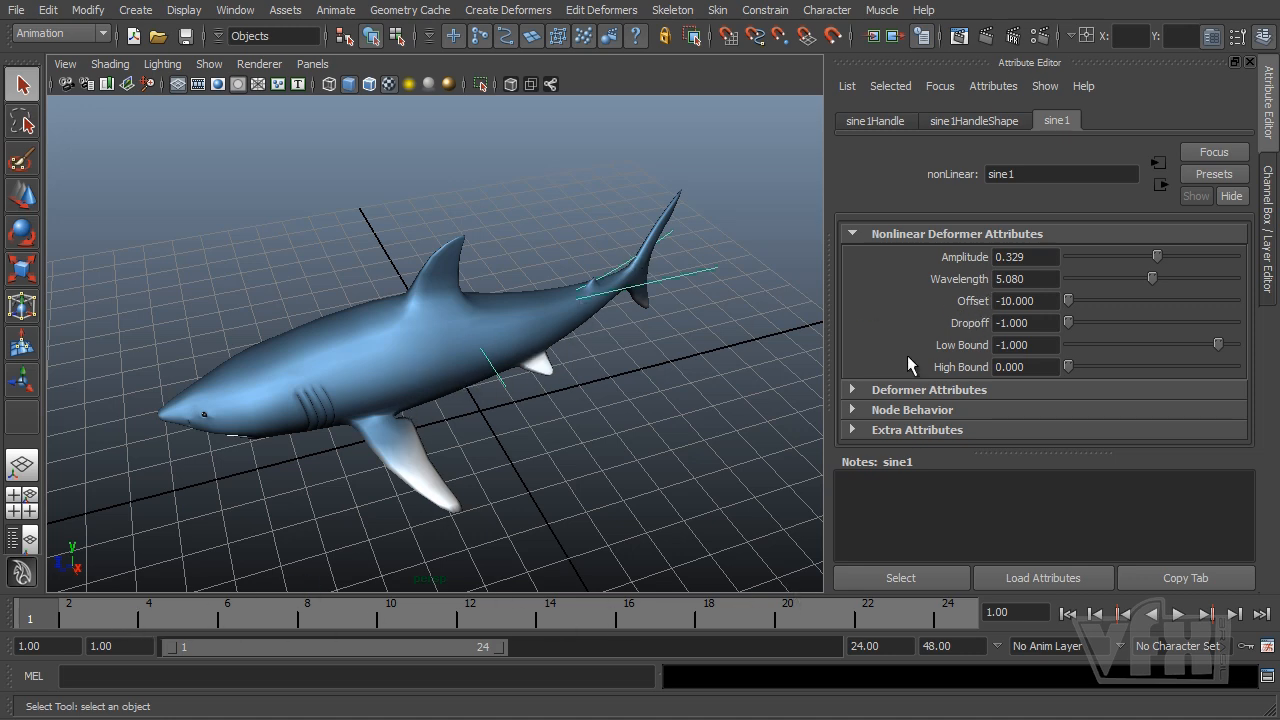
Step: Start a new expression on the sine deformer's Offset attribute
right_click(969, 306)
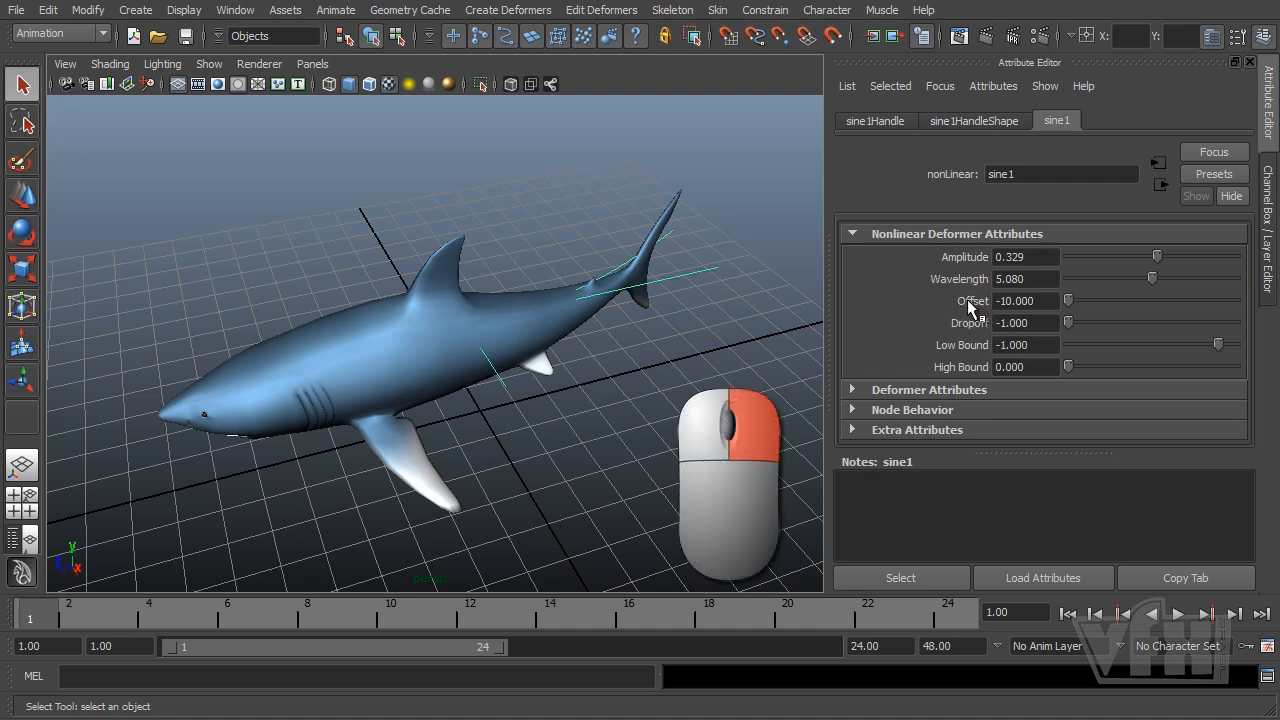
right_click(973, 297)
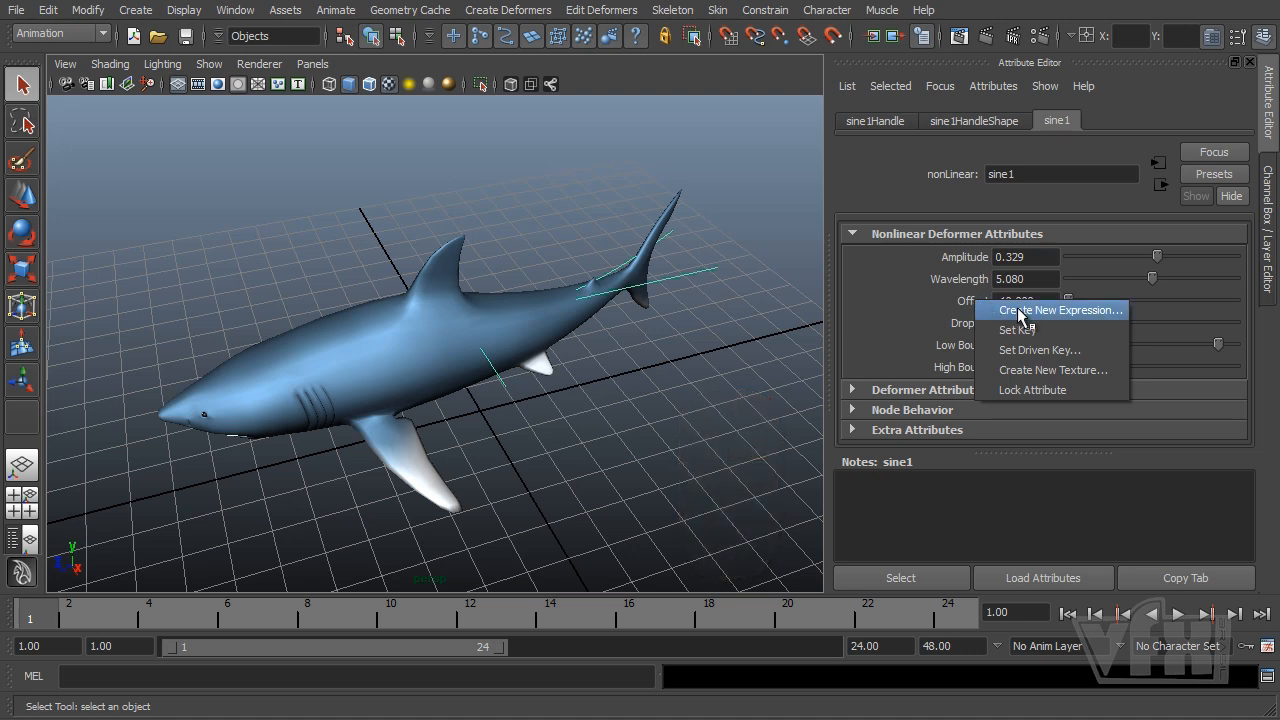
click(1020, 316)
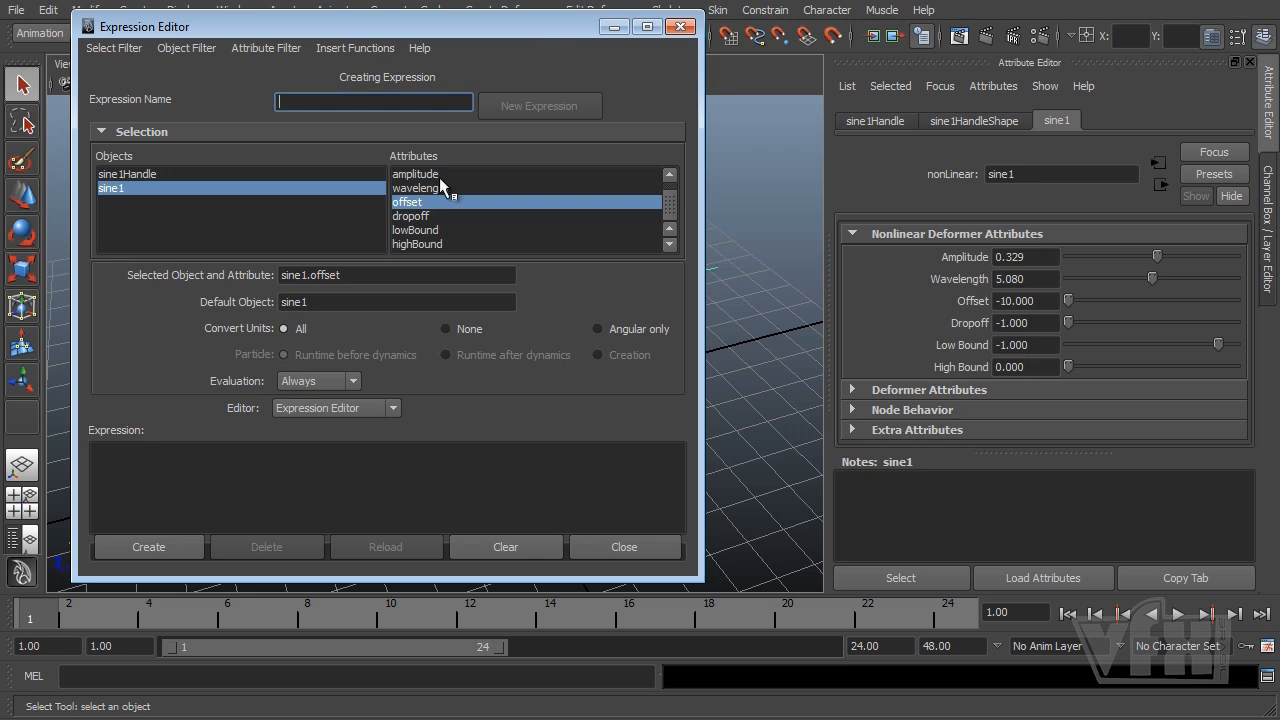
drag(363, 31, 373, 37)
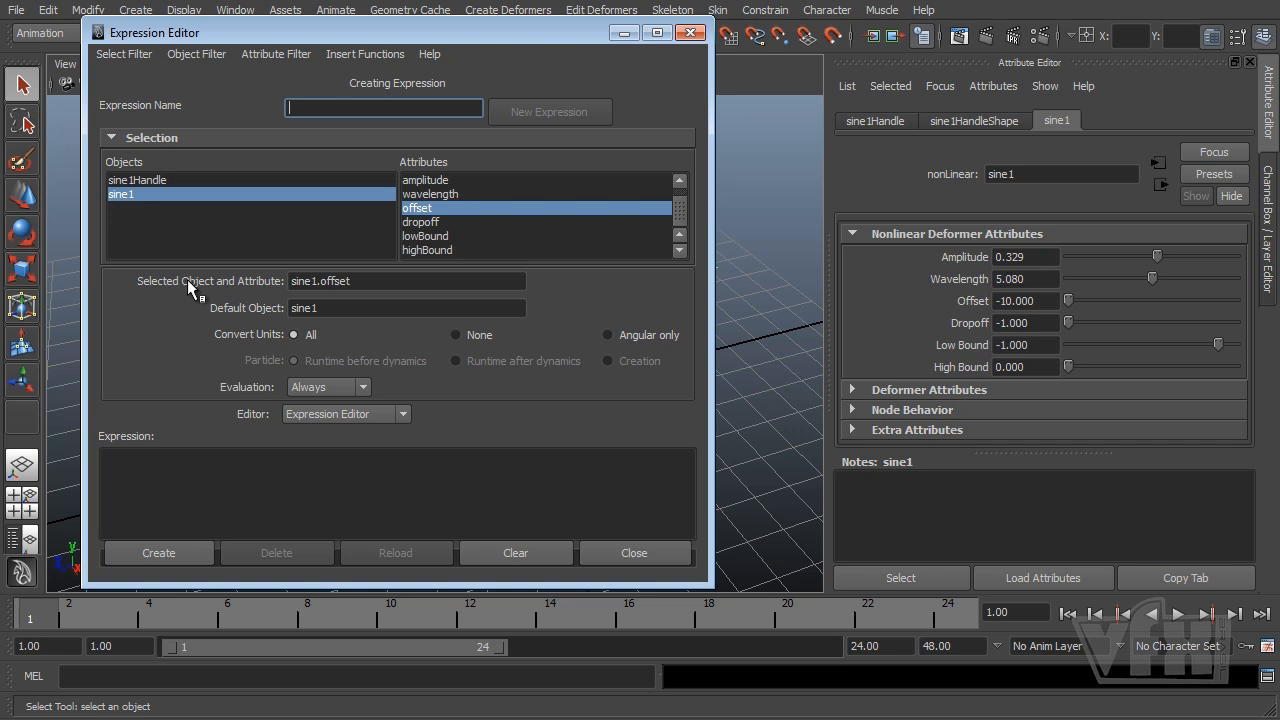
Step: Create the expression "sine1.offset = time;" using the copied attribute name, and close the Expression Editor
drag(372, 283, 282, 285)
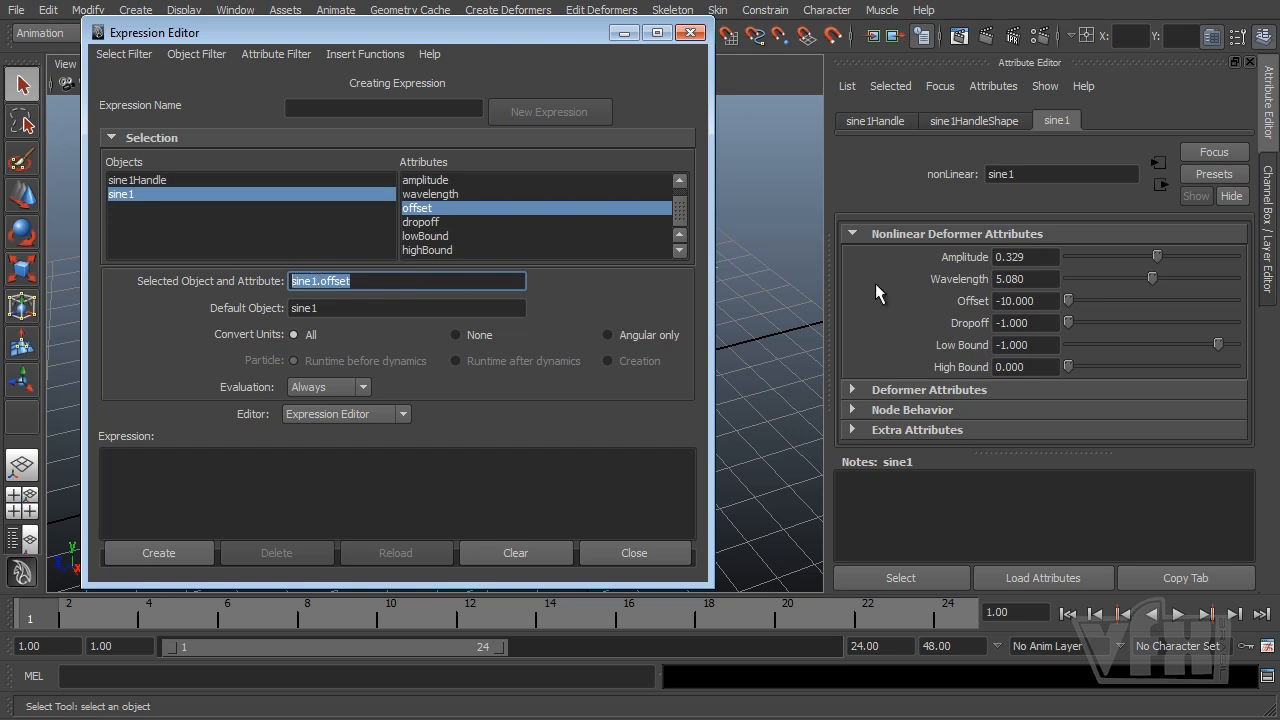
click(364, 281)
drag(355, 281, 289, 281)
key(ctrl+c)
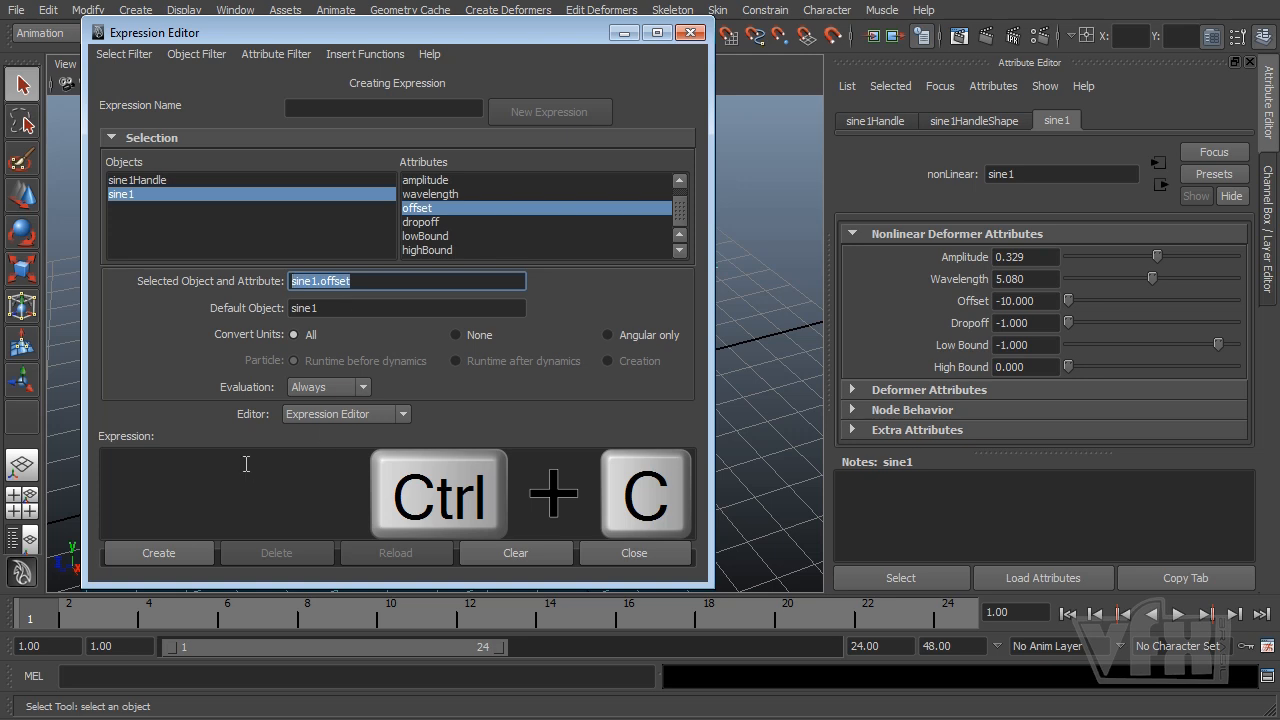
click(144, 469)
key(ctrl+v)
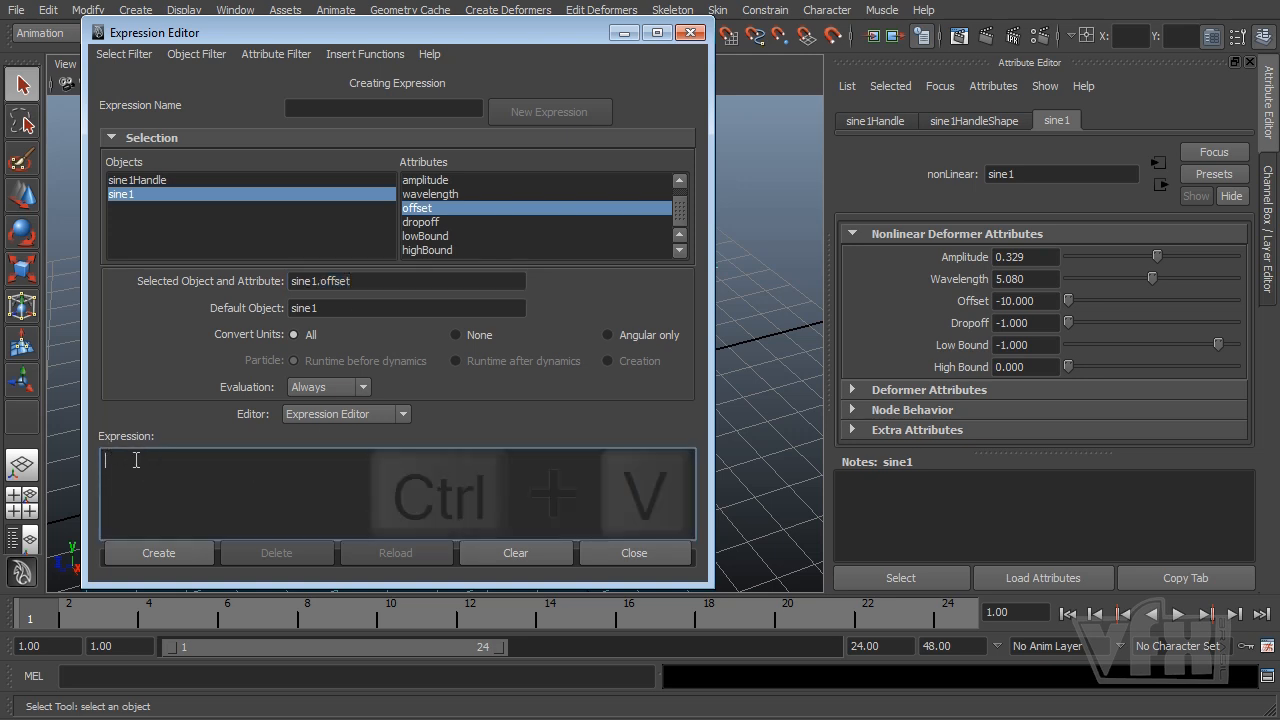
key(ctrl+v)
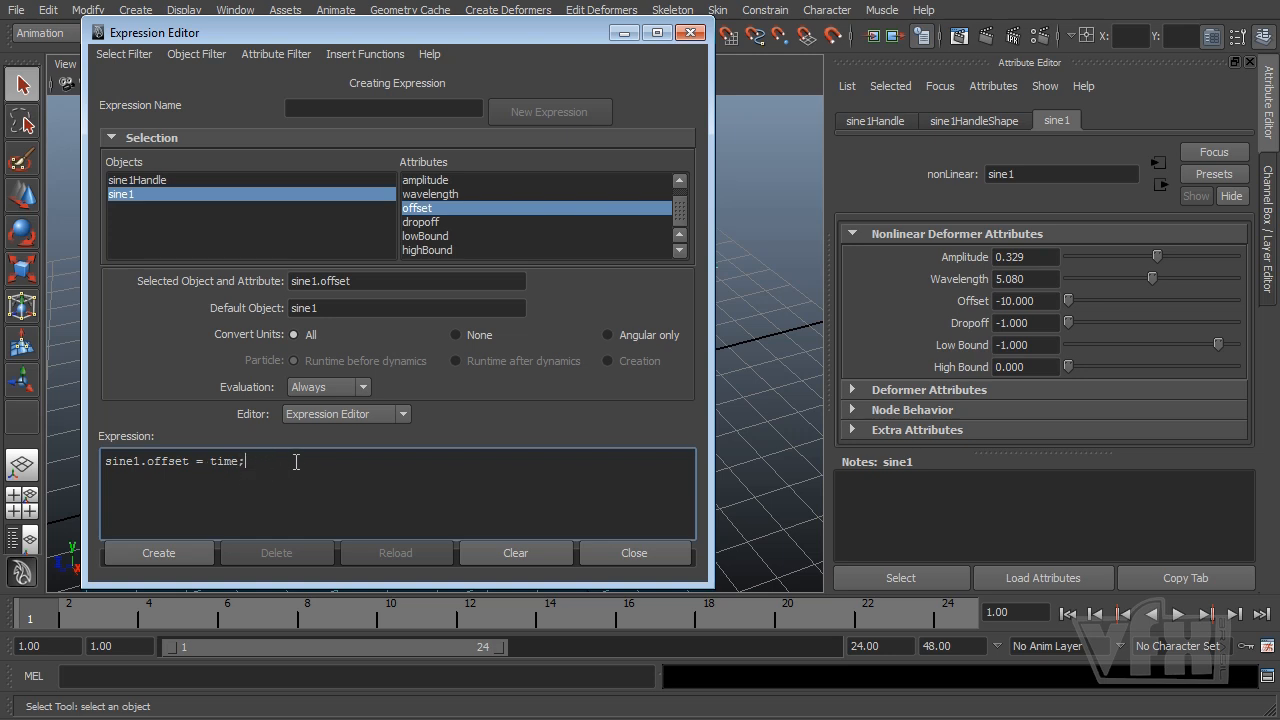
click(169, 551)
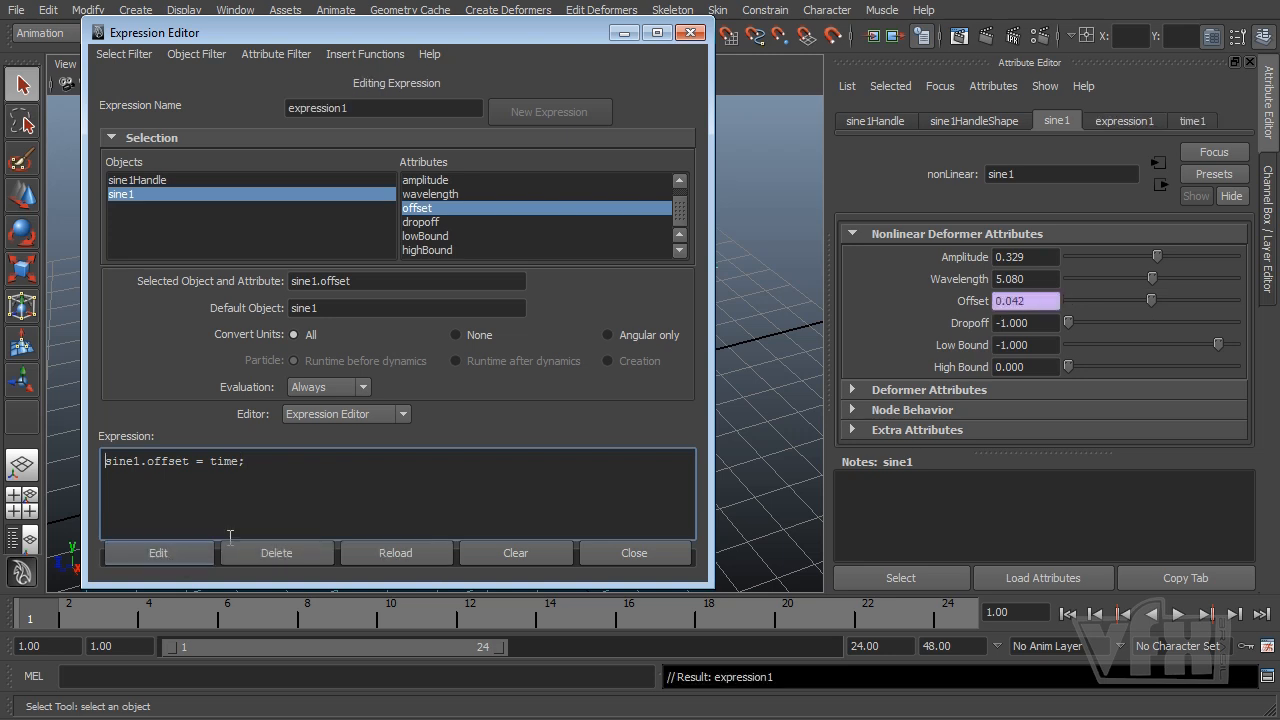
click(639, 552)
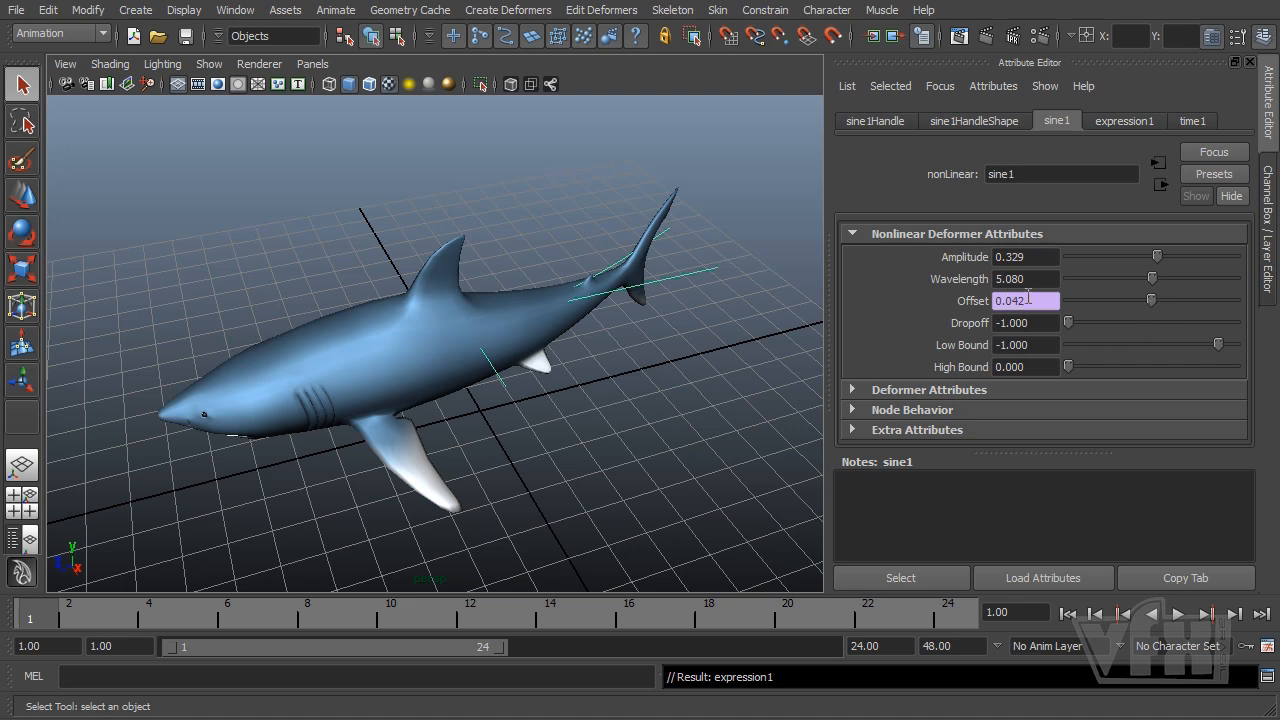
Step: Set the playback end time to 300, play the tail animation, and return to the first frame
double_click(884, 646)
text(300)
key(Return)
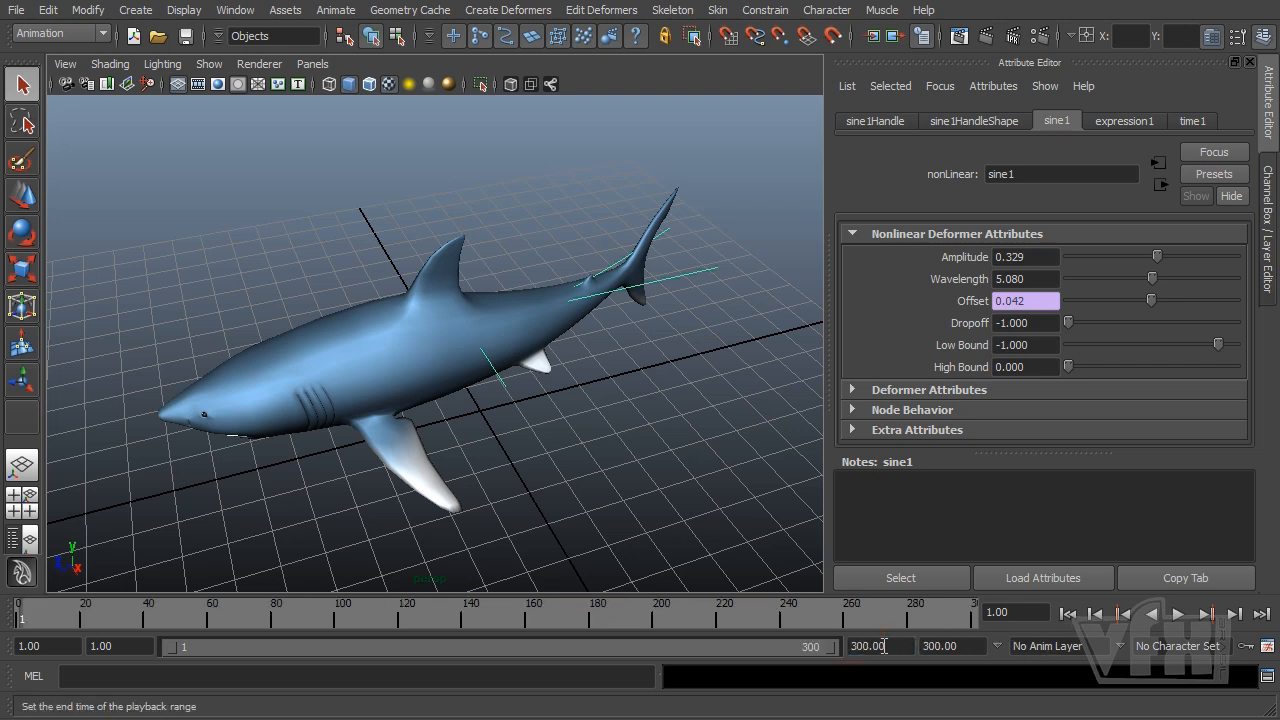
click(1178, 615)
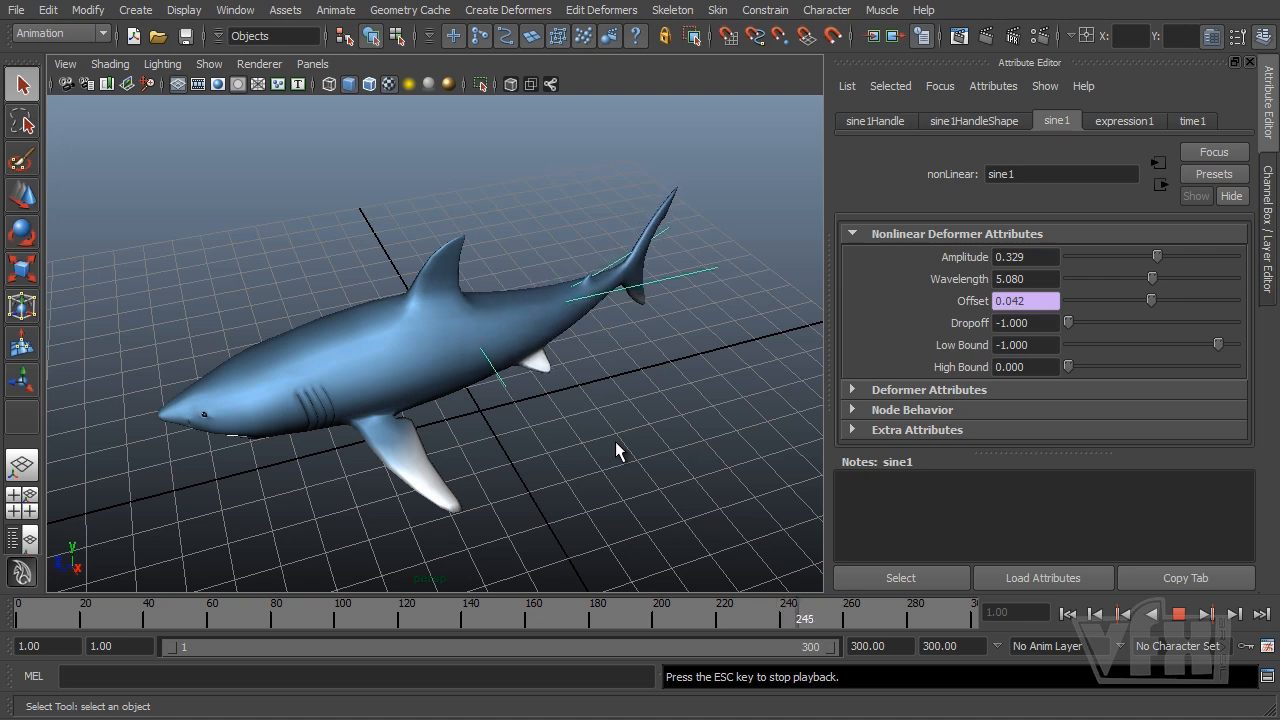
click(1178, 614)
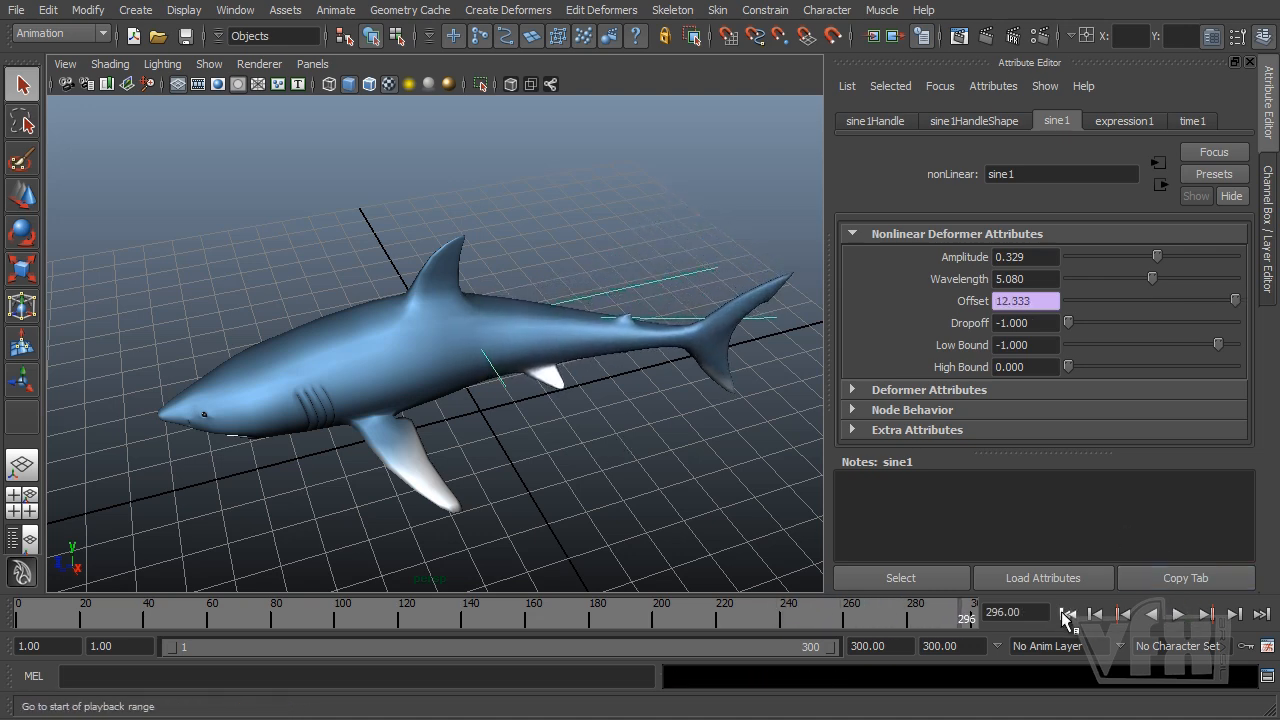
click(1067, 614)
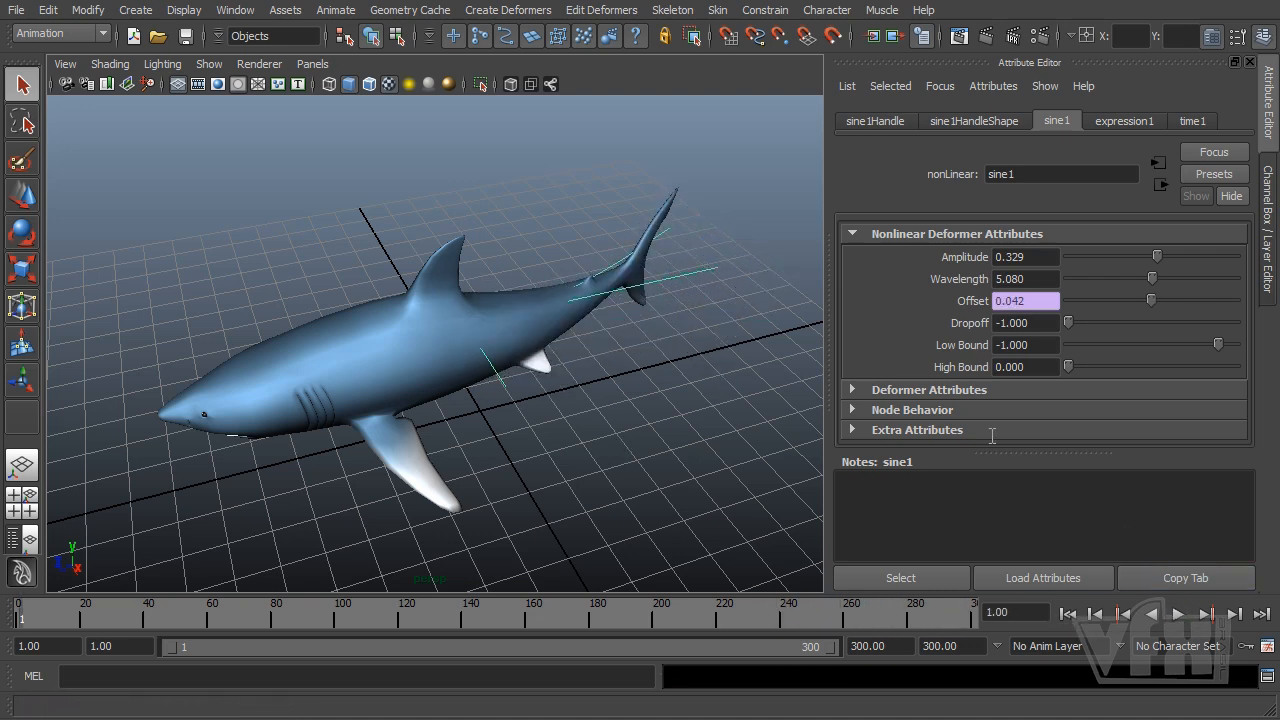
Step: Review the time term in the Offset expression and the Time working unit in the general preferences, closing both windows
right_click(975, 303)
click(1035, 315)
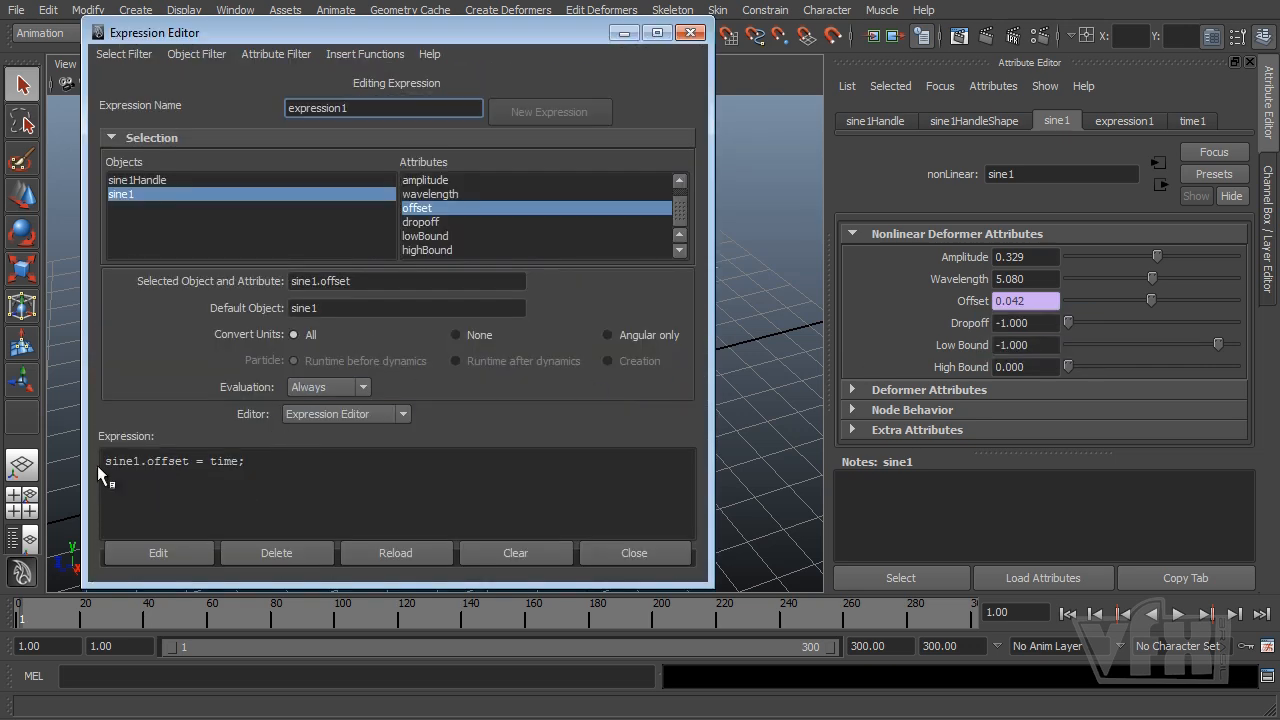
double_click(224, 461)
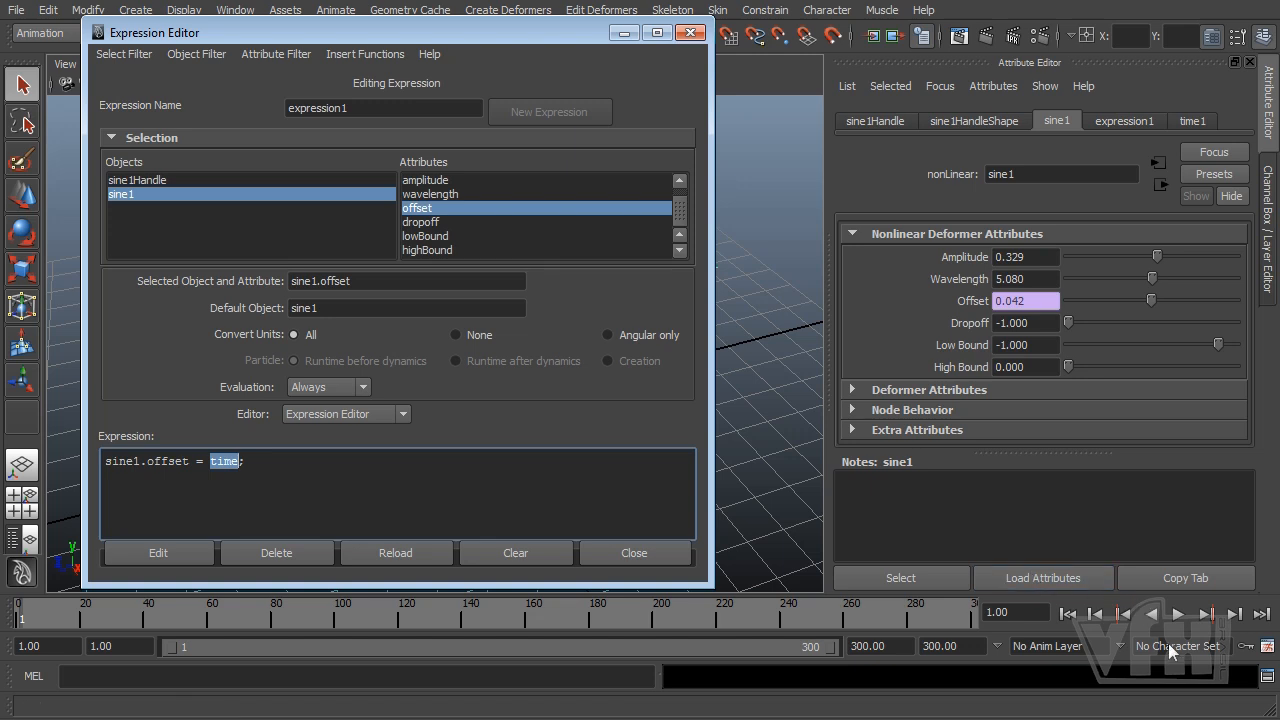
click(1266, 676)
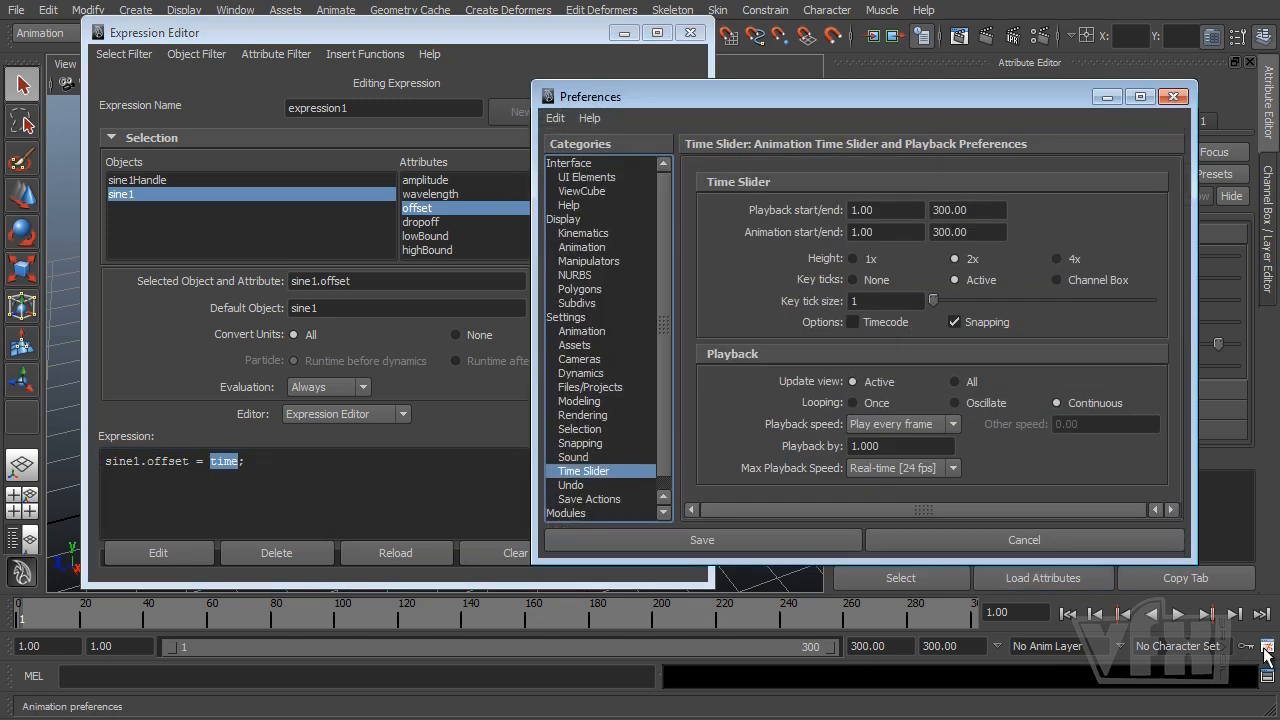
drag(860, 101, 568, 103)
click(278, 320)
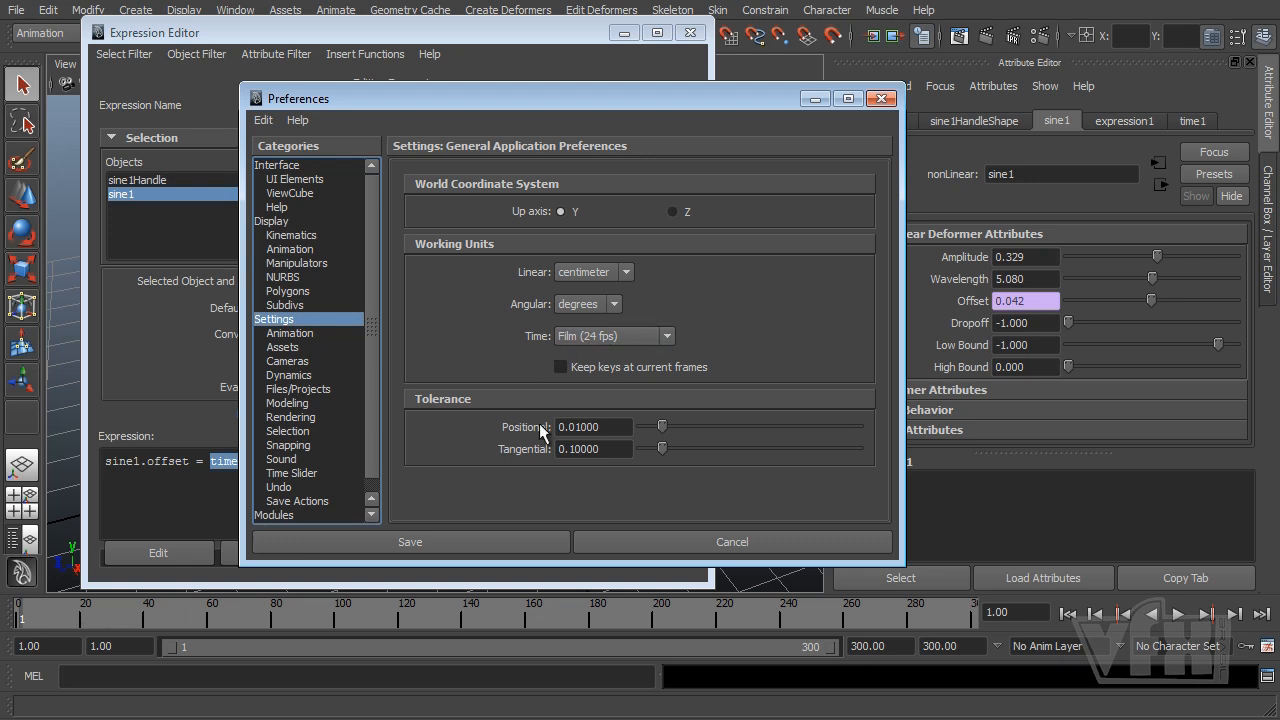
click(881, 99)
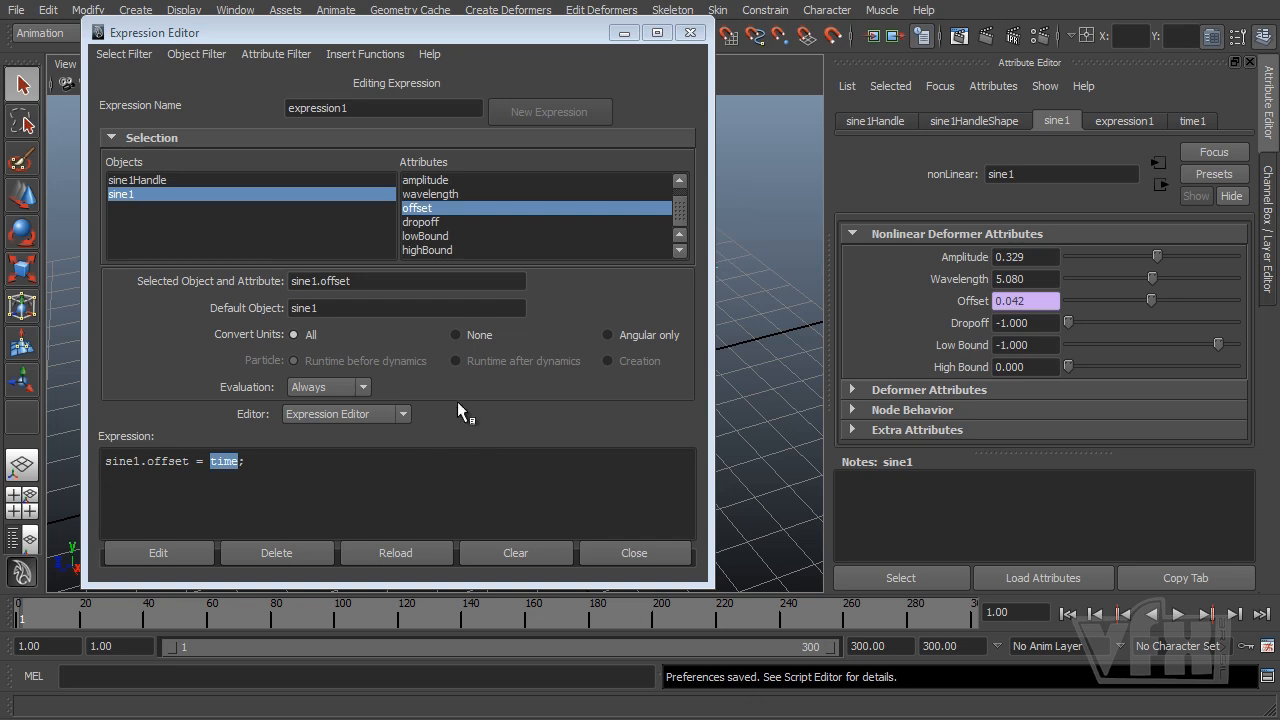
drag(339, 40, 409, 100)
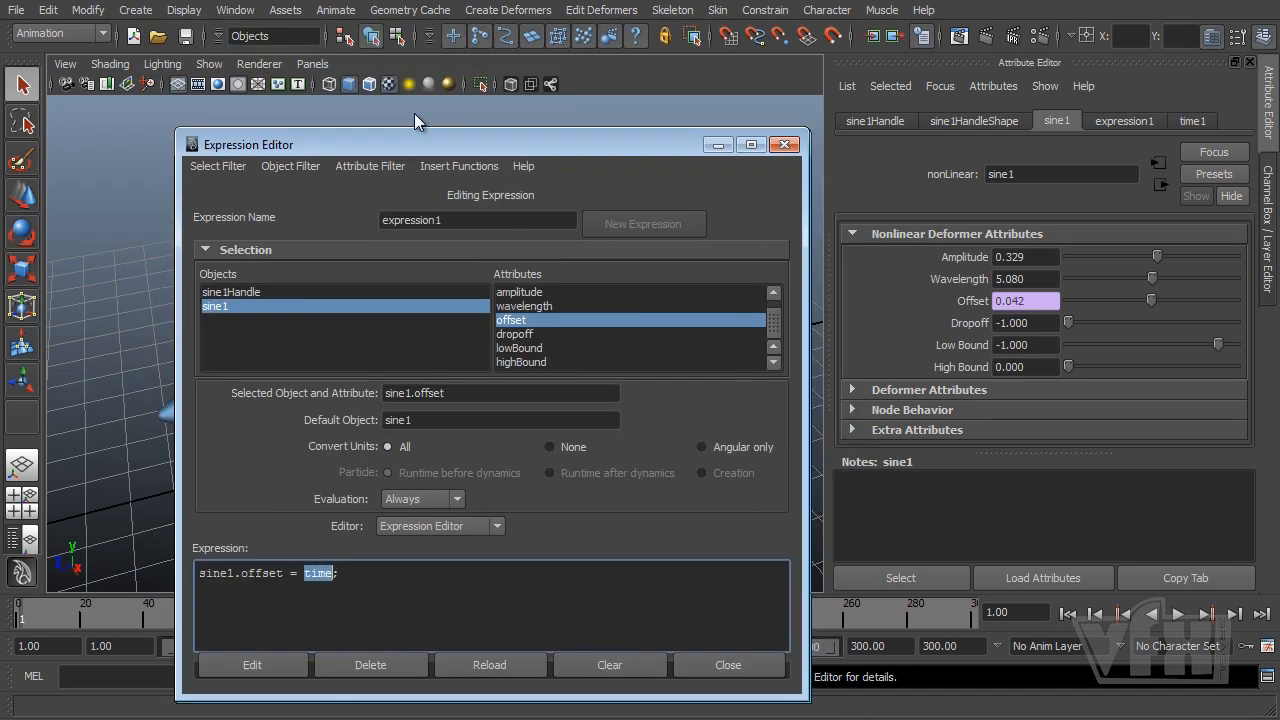
click(704, 93)
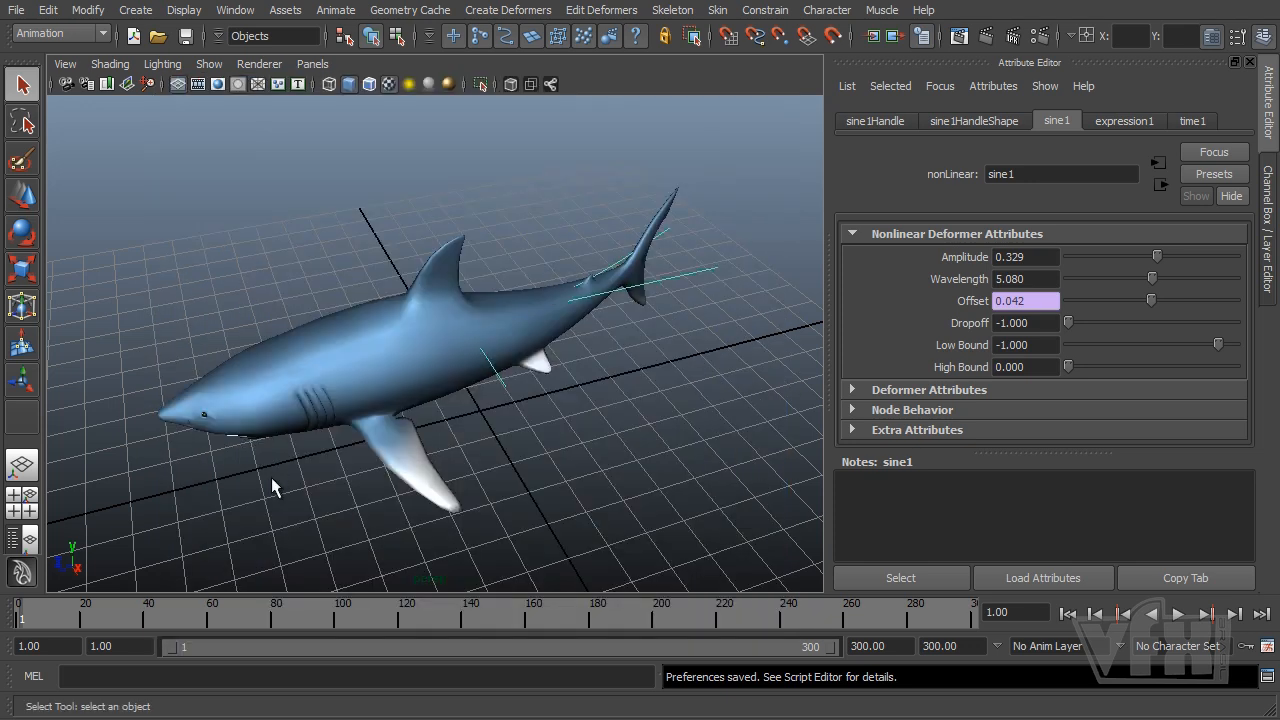
Step: Examine the sine deformer's Offset value at frames 24 and 48 of the timeline
key(alt+v)
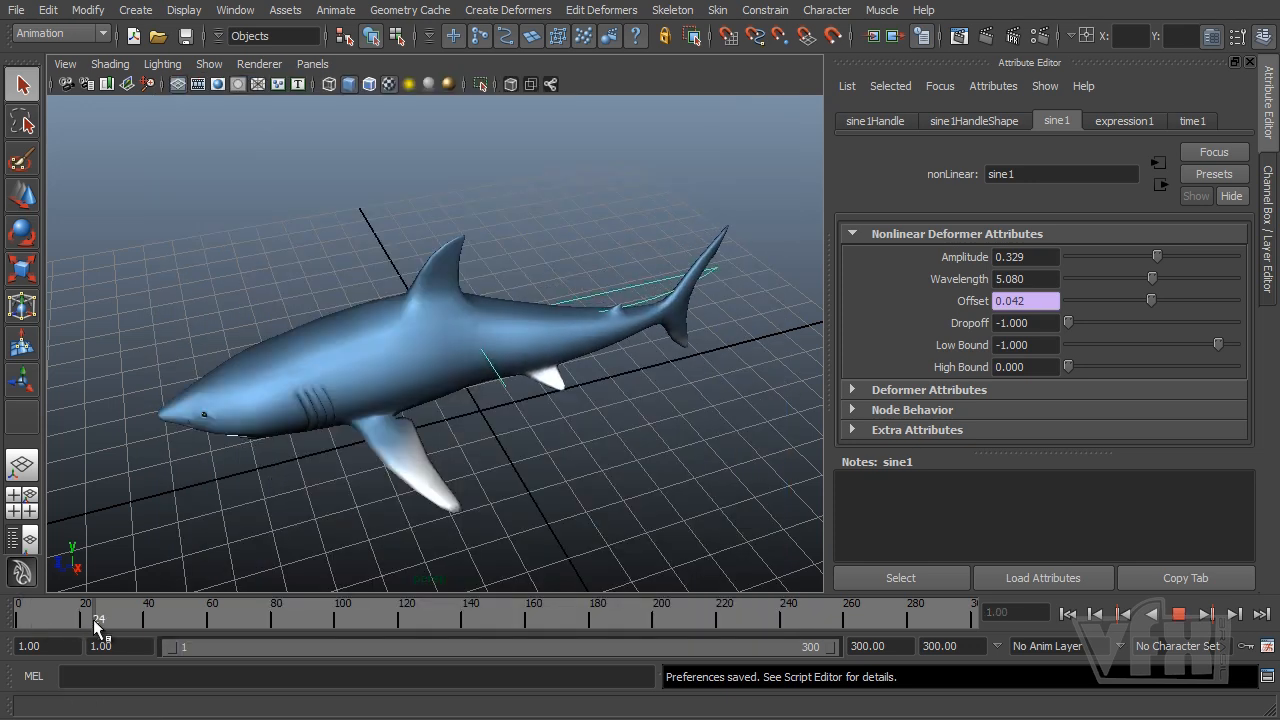
click(98, 622)
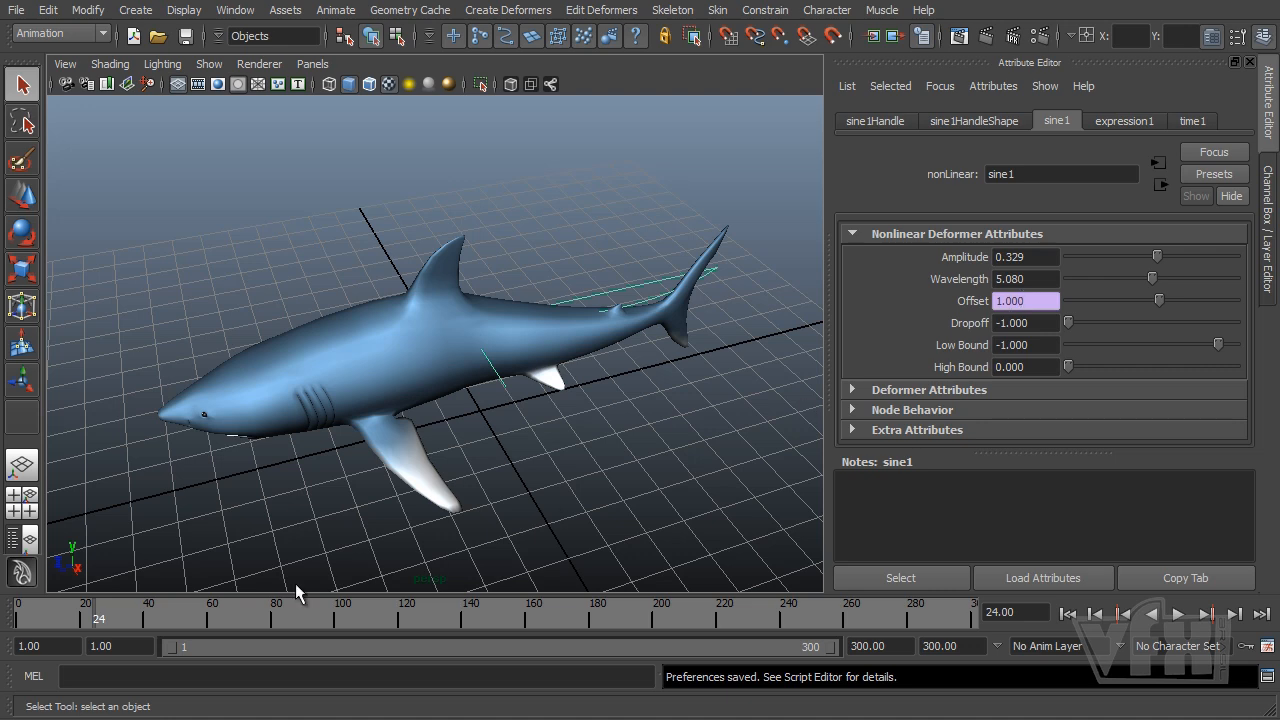
drag(93, 622, 171, 622)
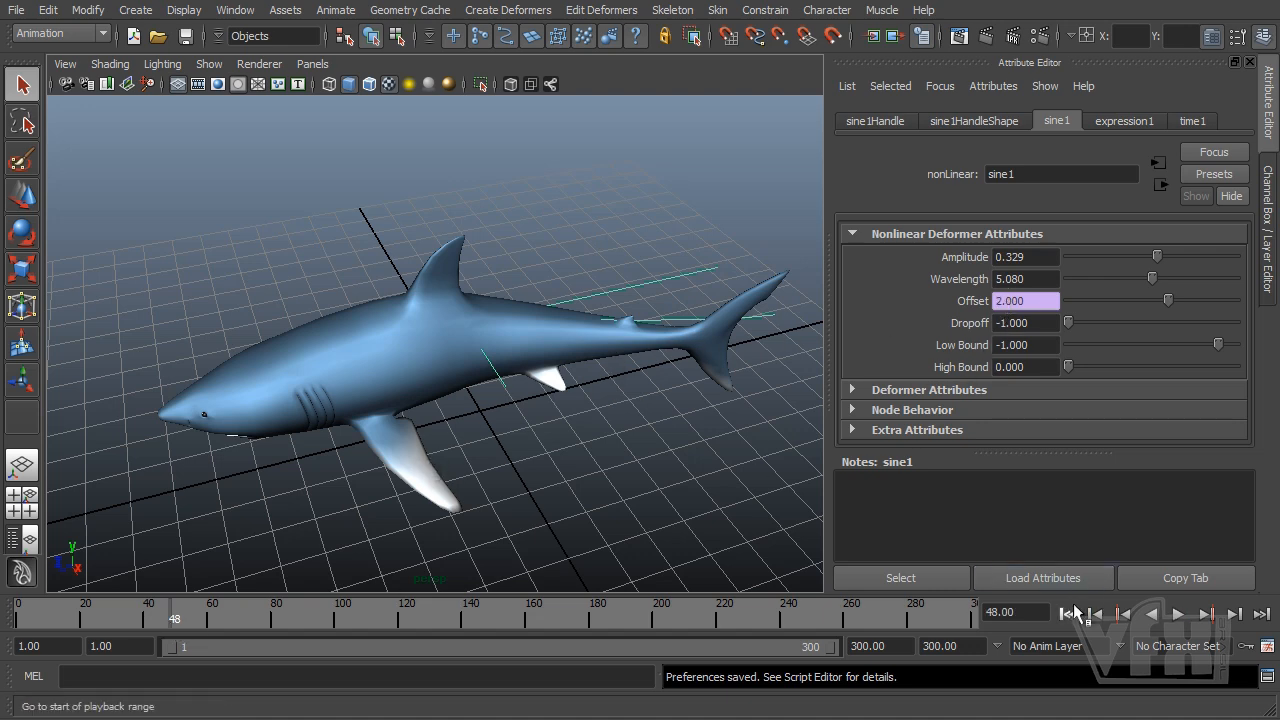
Step: Play the animation from the first frame to judge the speed of the tail swing, and stop it
click(1068, 614)
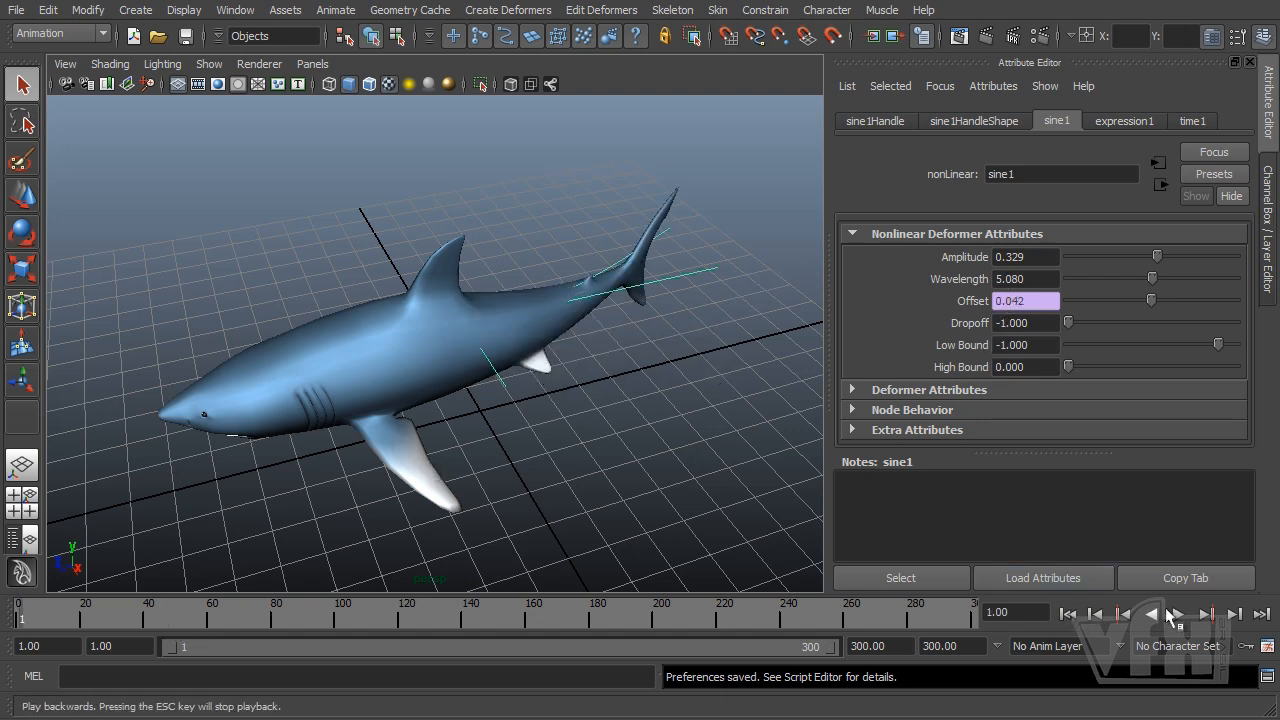
click(1178, 614)
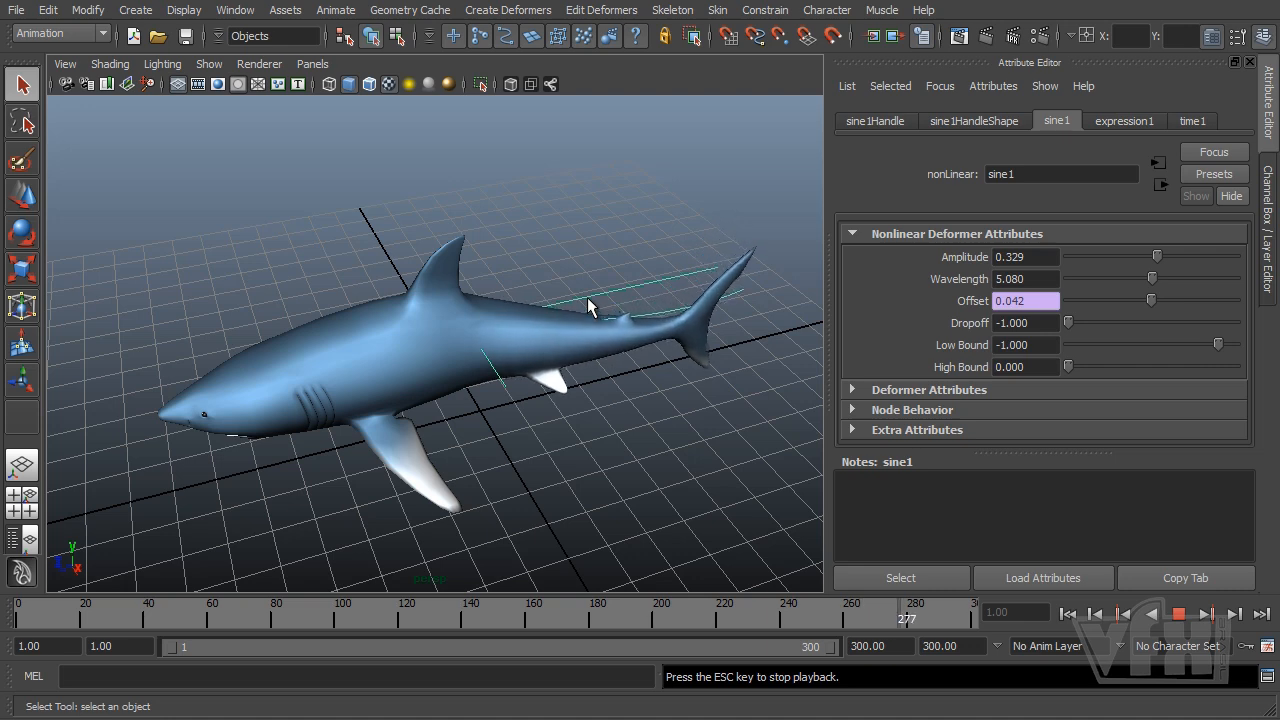
click(1179, 614)
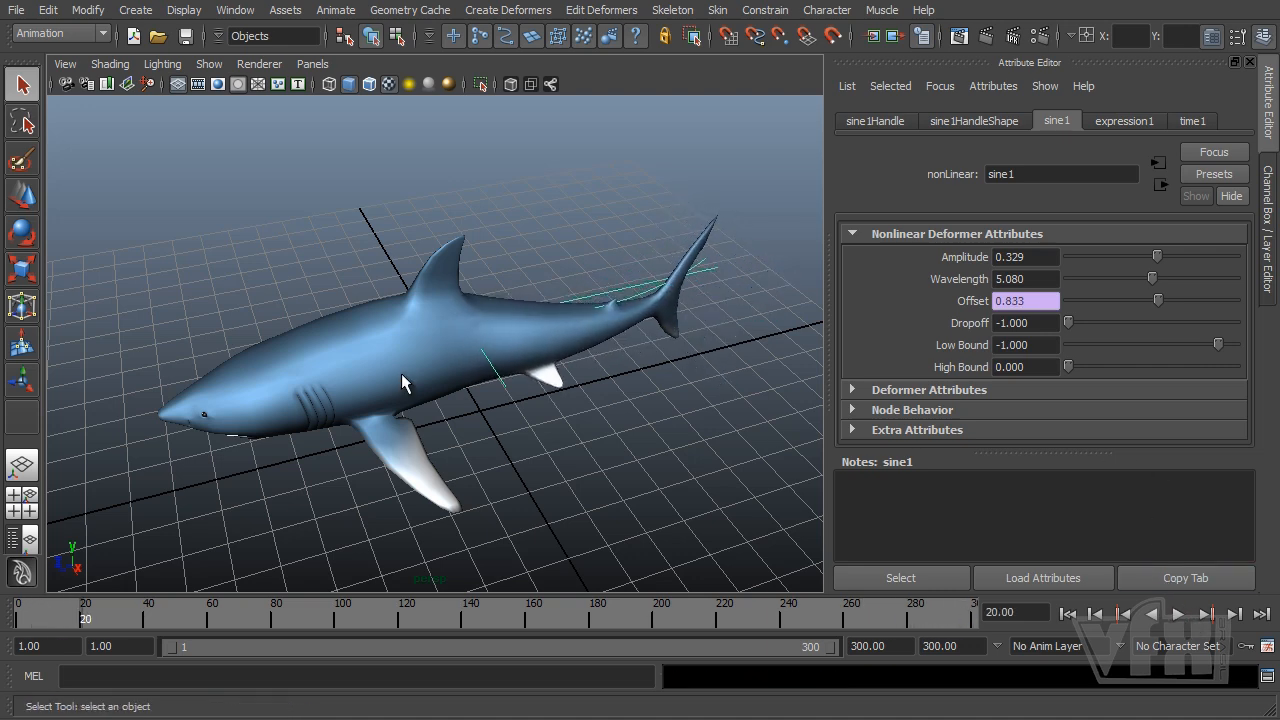
Step: Change the sine deformer's Offset expression to sine1.offset = time * 4; and close the Expression Editor
right_click(970, 304)
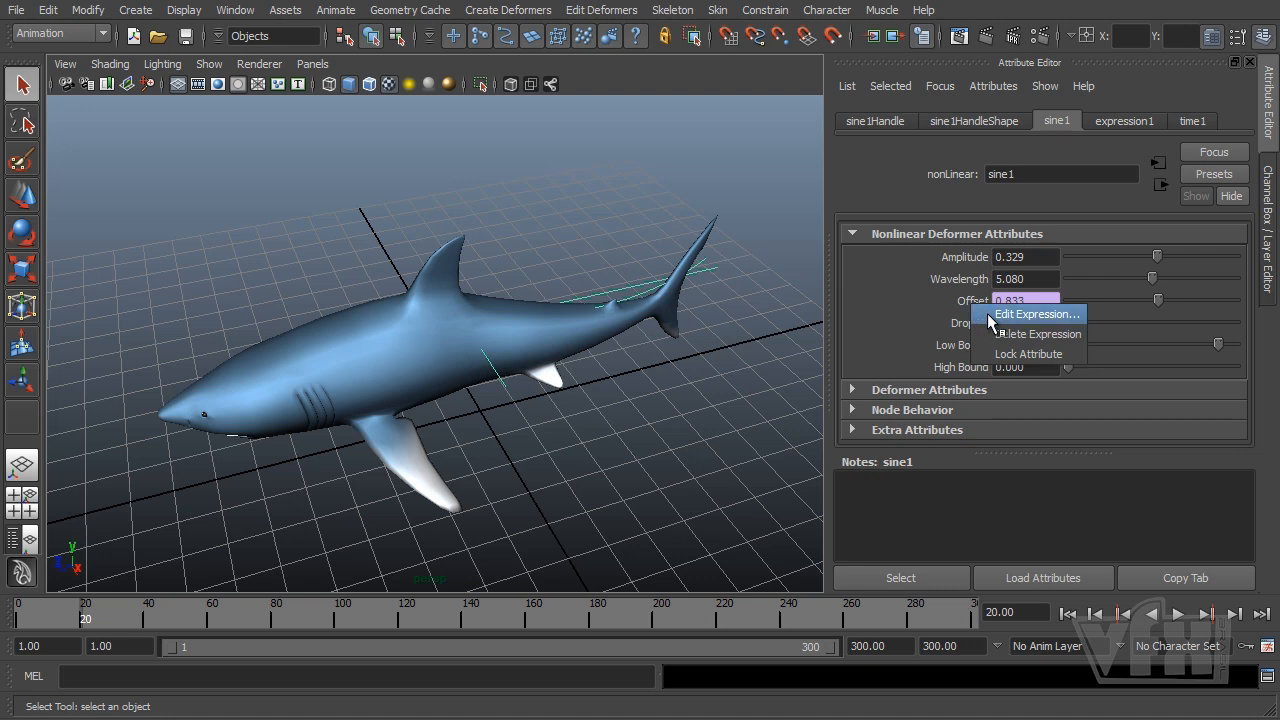
click(990, 315)
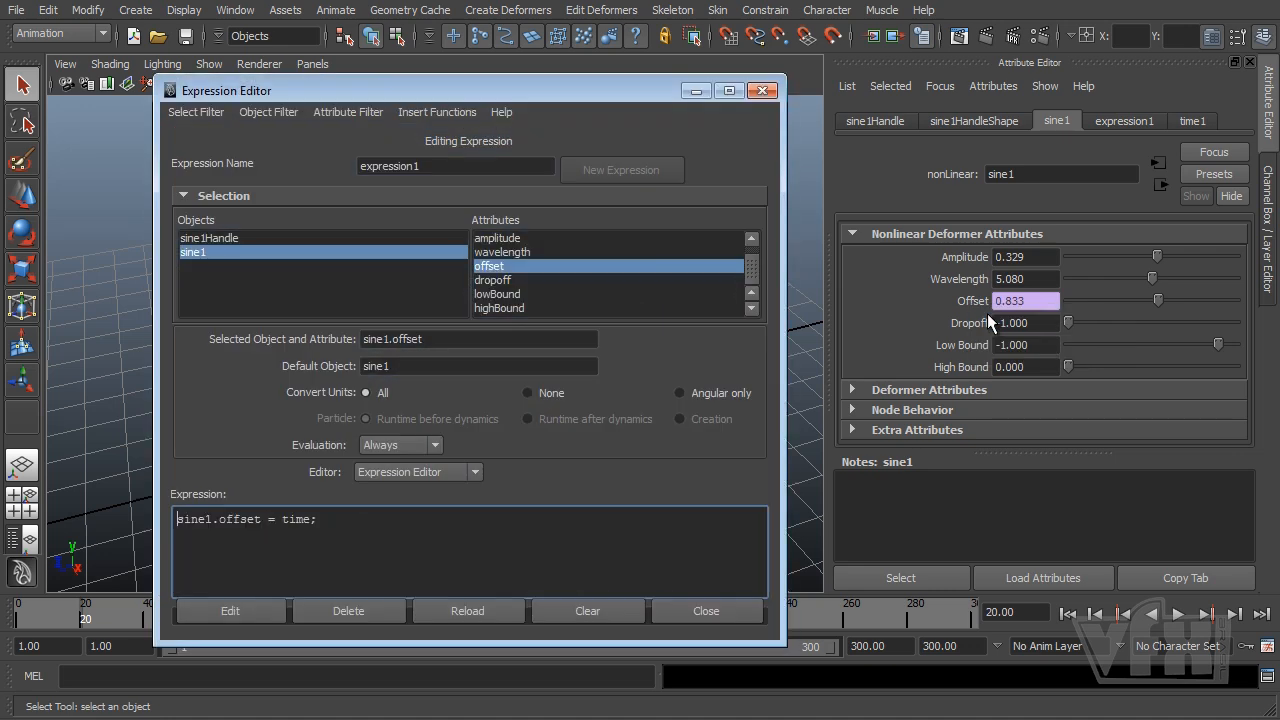
click(311, 518)
text(* 4)
click(233, 605)
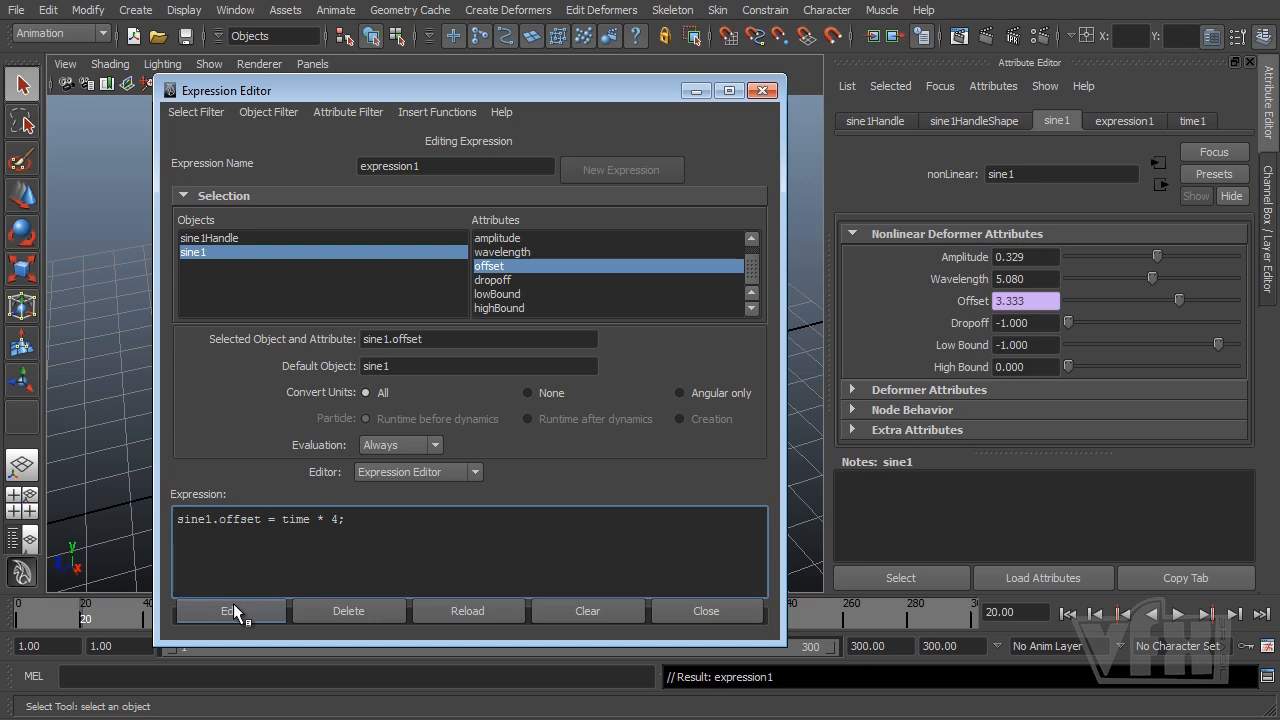
click(707, 607)
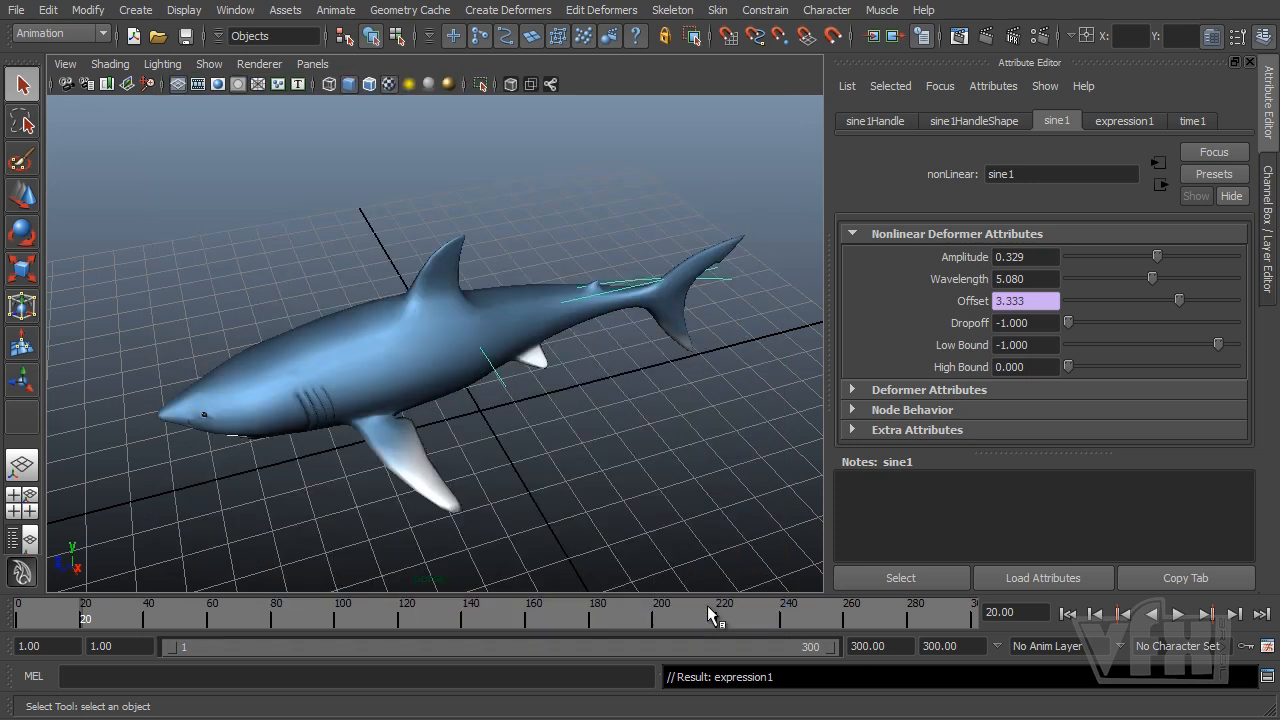
Step: Check the Offset value at frame 24, and play the animation from the first frame while viewing the shark's swimming from several angles
drag(87, 617, 95, 625)
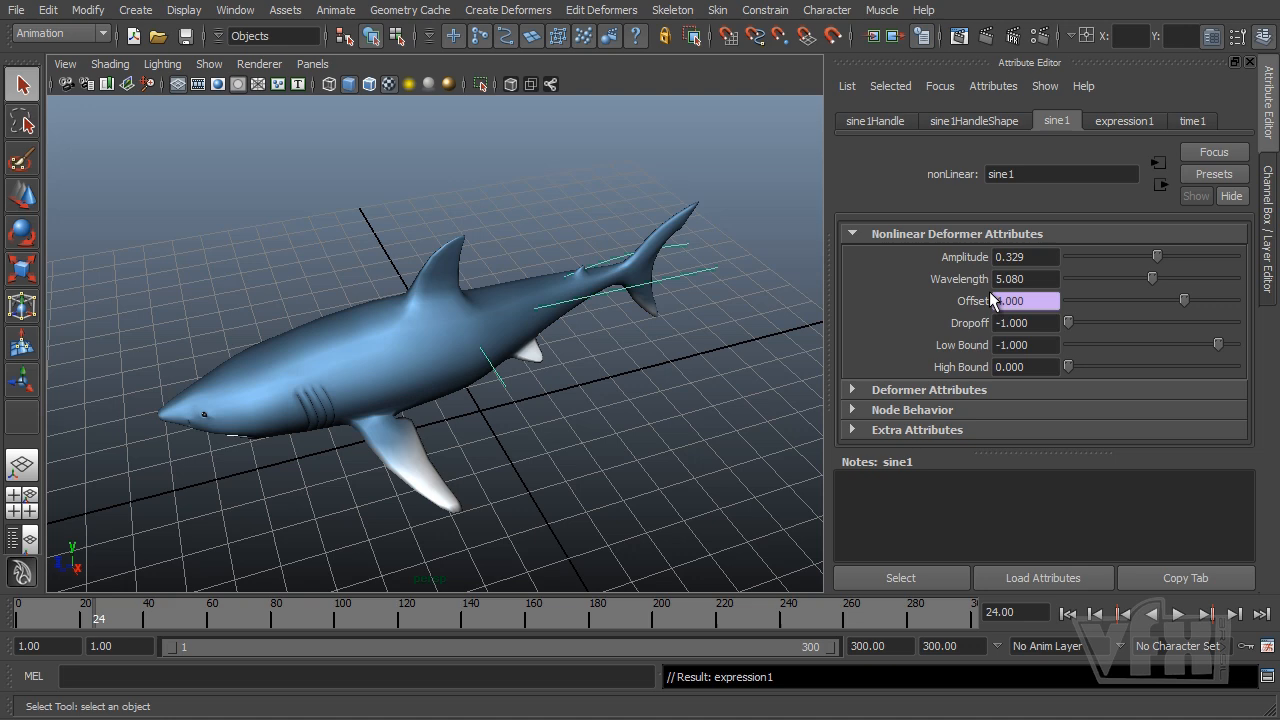
click(1068, 614)
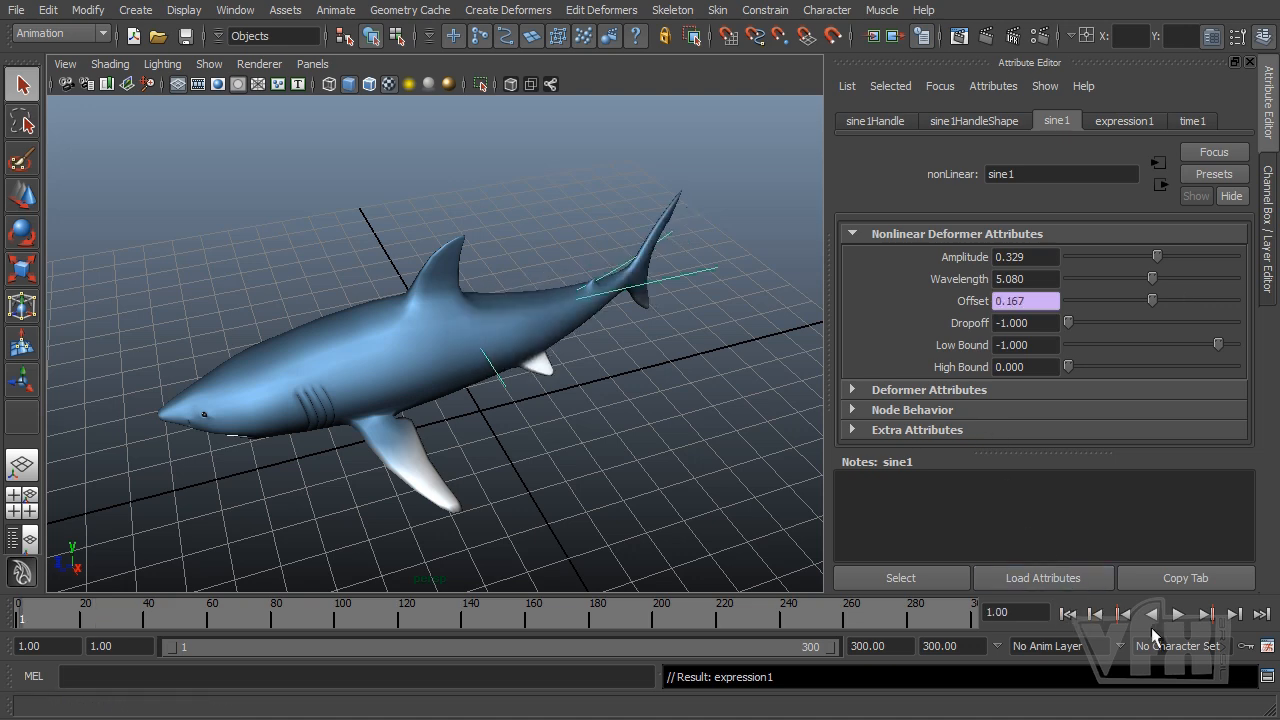
click(1178, 614)
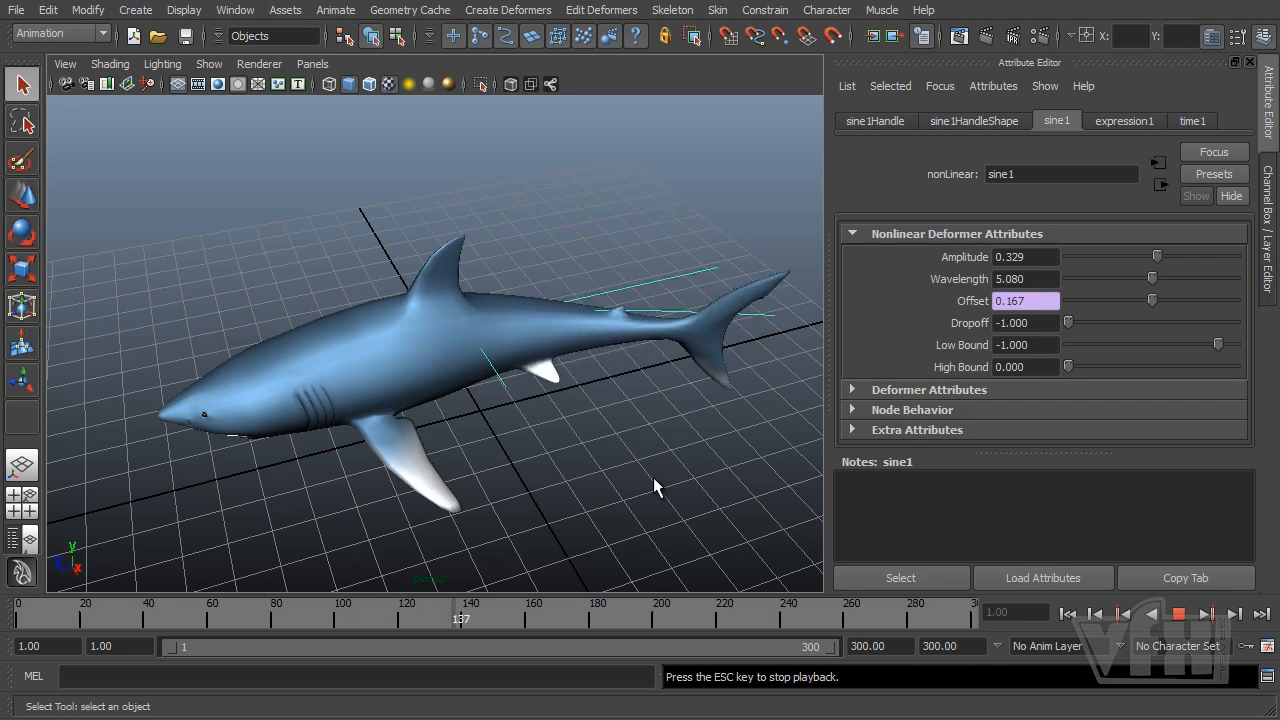
alt+drag(460, 440, 609, 429)
alt+middle_drag(582, 446, 522, 431)
alt+drag(520, 430, 595, 428)
alt+right_drag(502, 447, 521, 446)
alt+middle_drag(537, 446, 551, 448)
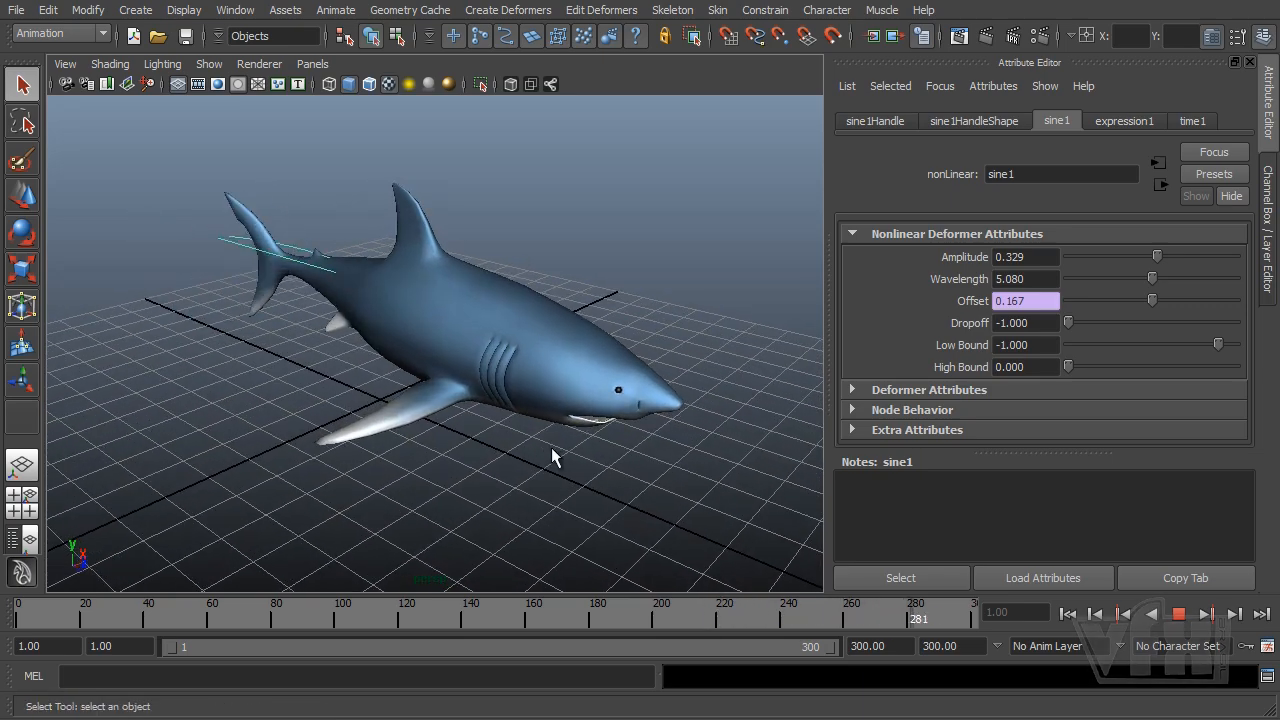
alt+drag(565, 457, 563, 469)
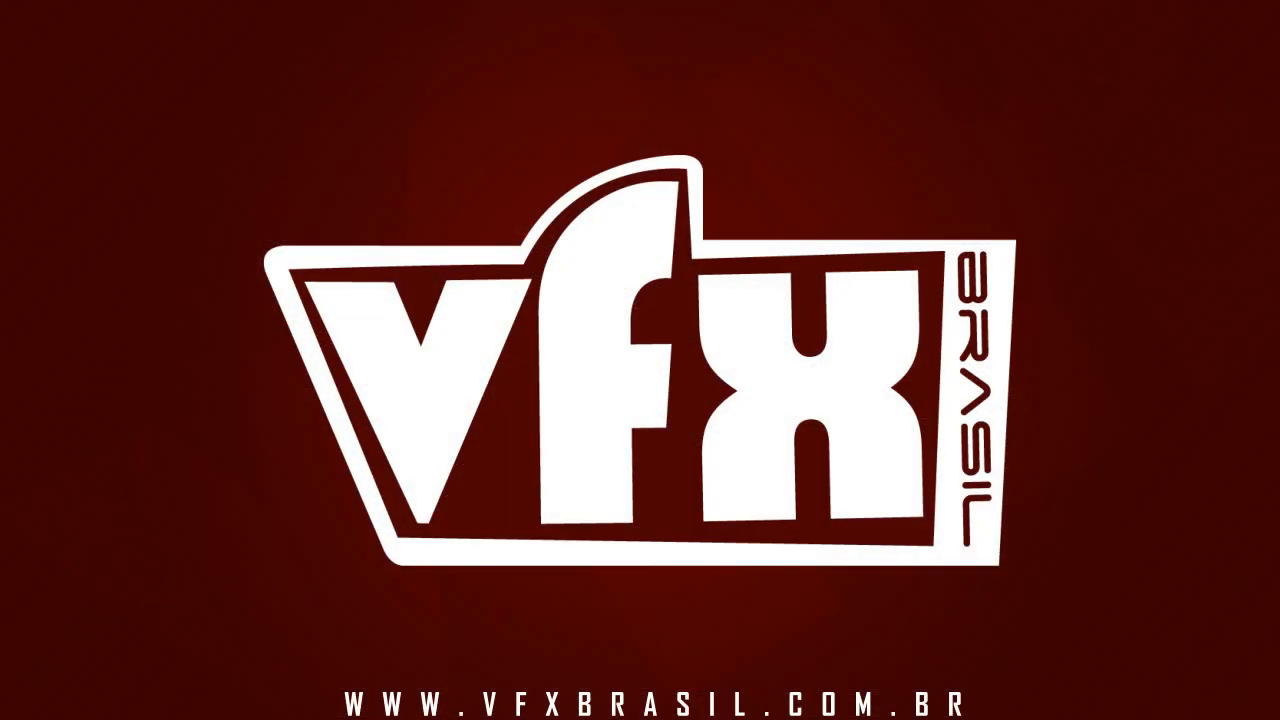